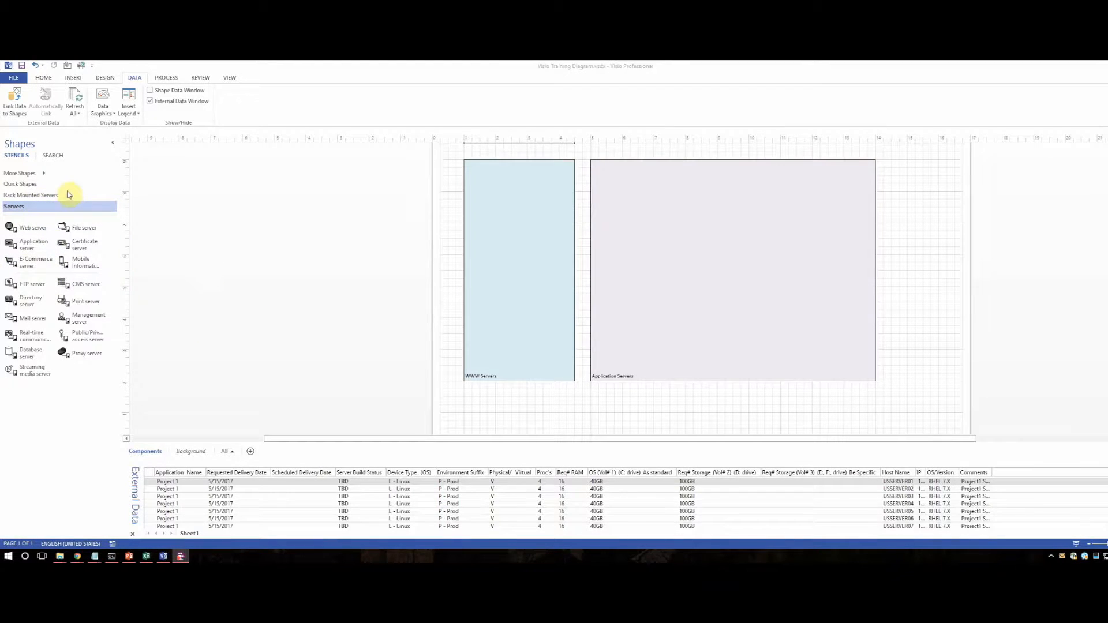
Close the Rack Mounted Servers stencil, keeping only the Servers stencil open.
{"action": "left_click", "coordinate": [32, 195]}
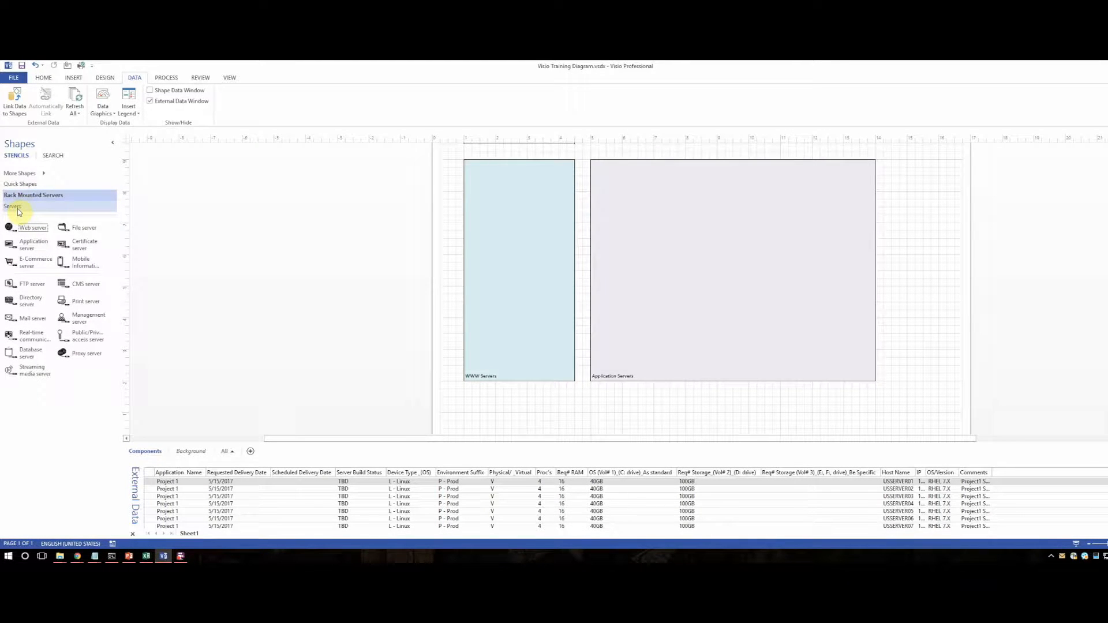
{"action": "left_click", "coordinate": [18, 209]}
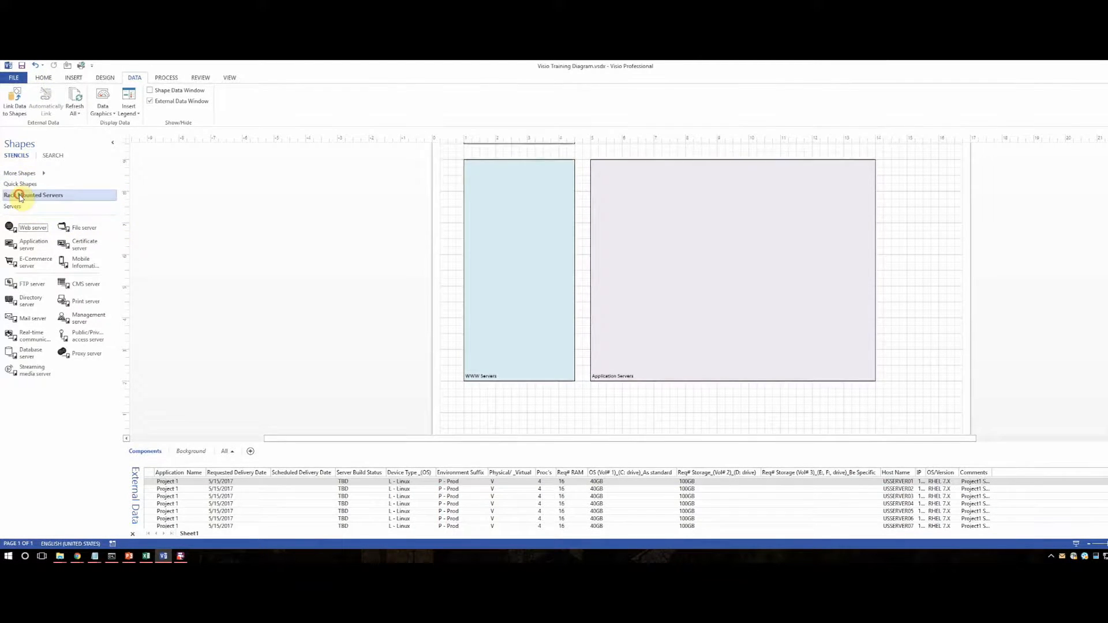
{"action": "left_click", "coordinate": [24, 195]}
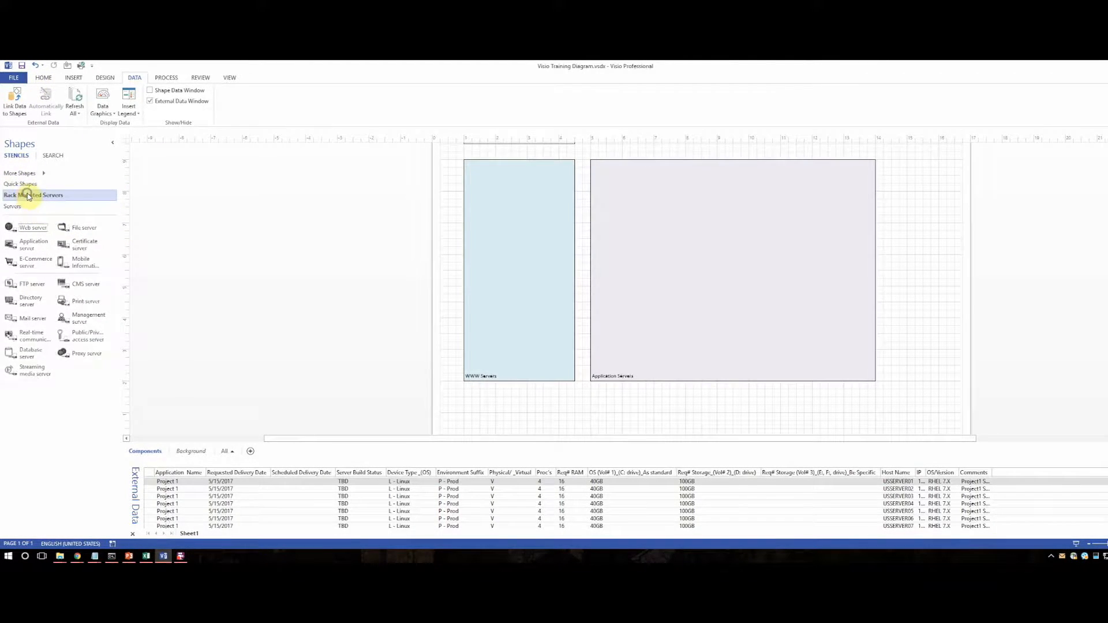
{"action": "right_click", "coordinate": [28, 197]}
{"action": "left_click", "coordinate": [49, 290]}
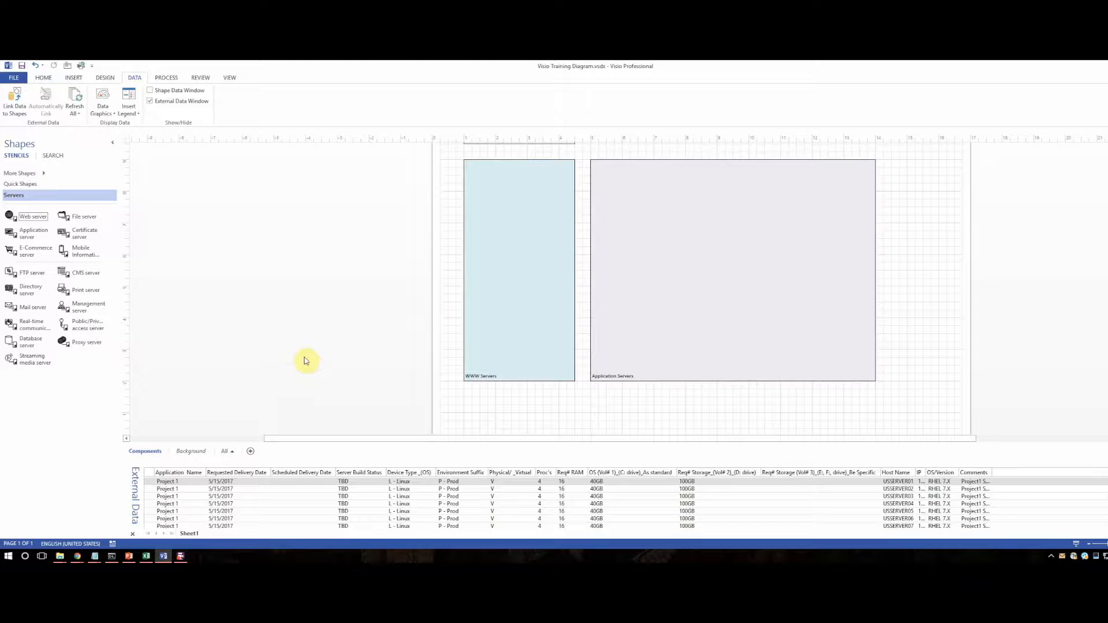
Widen the external data's Comments column, and place a Web server linked to the USSERVER01 row in the WWW Servers area.
{"action": "left_click", "coordinate": [26, 217]}
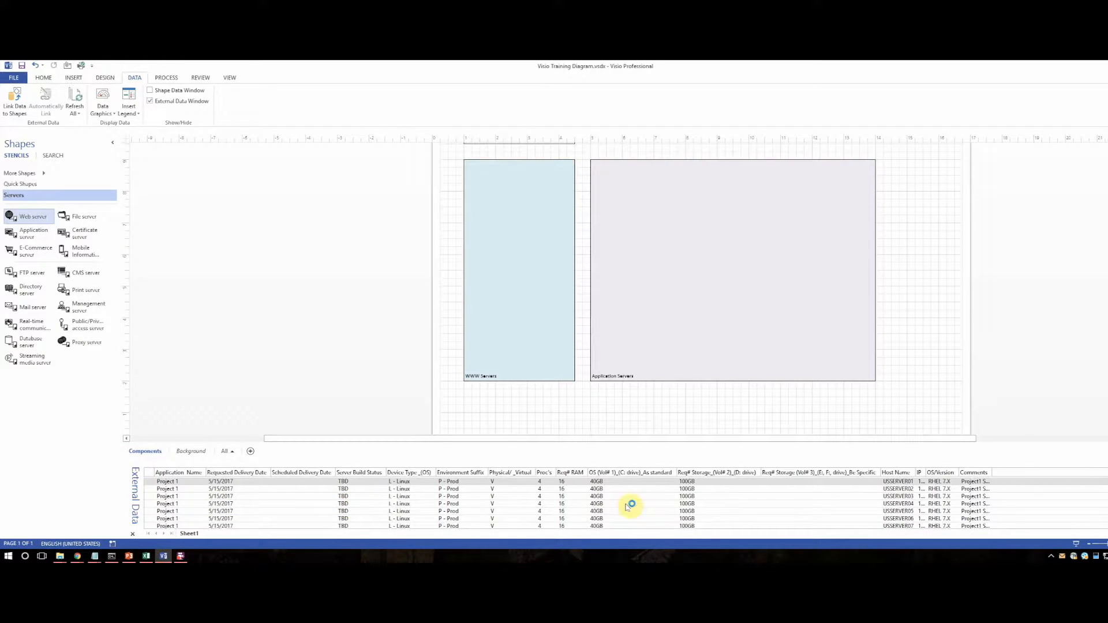
{"action": "left_click_drag", "start_coordinate": [993, 474], "coordinate": [1069, 473]}
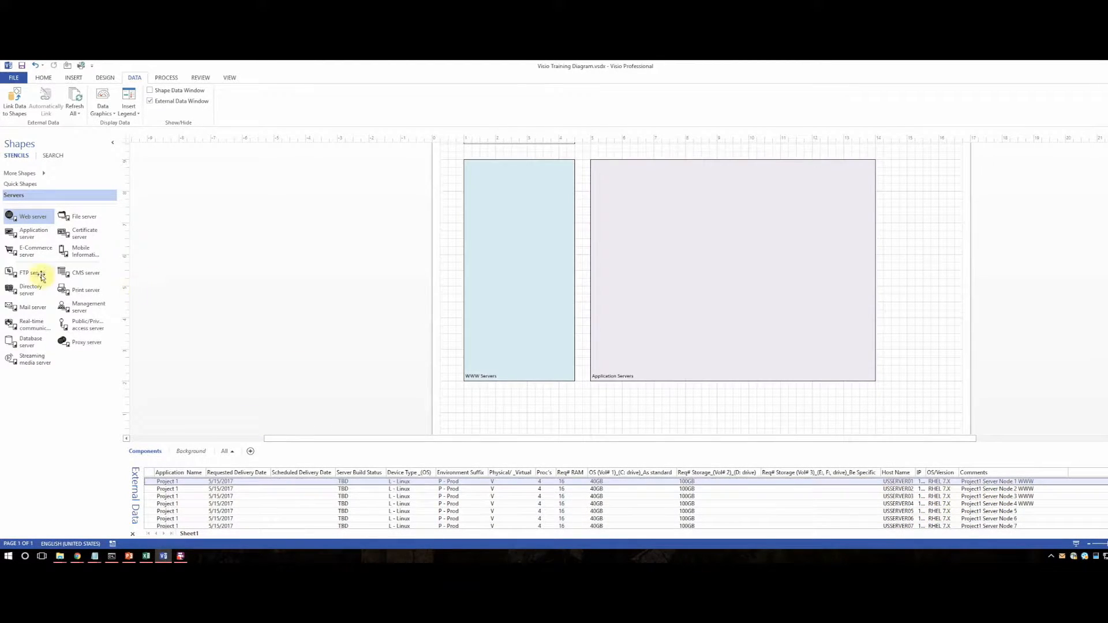
{"action": "left_click", "coordinate": [16, 220]}
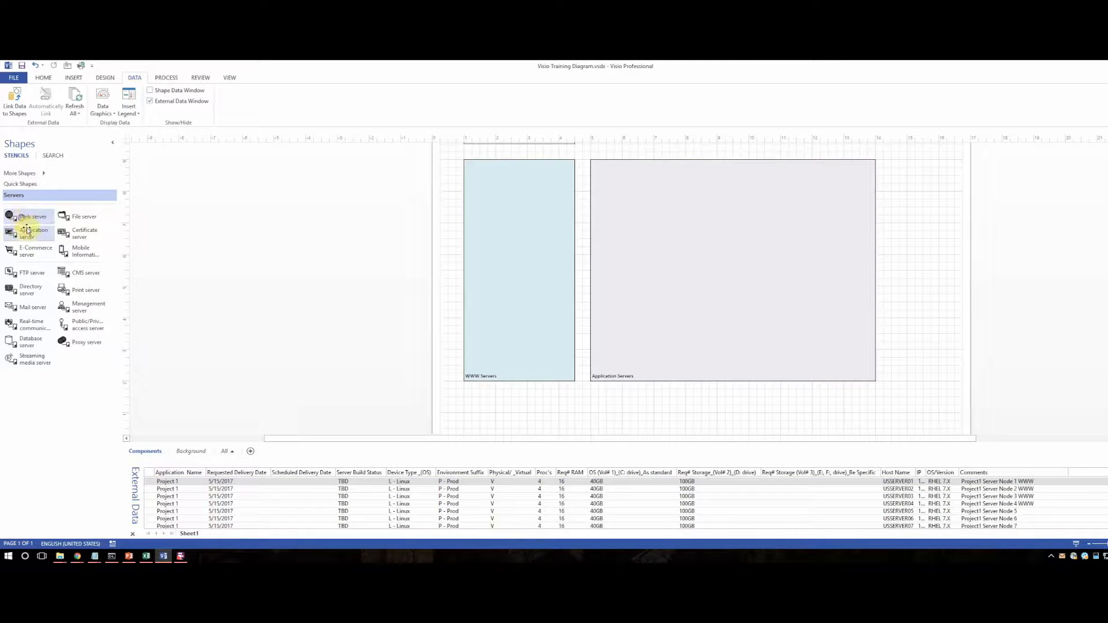
{"action": "left_click", "coordinate": [172, 483]}
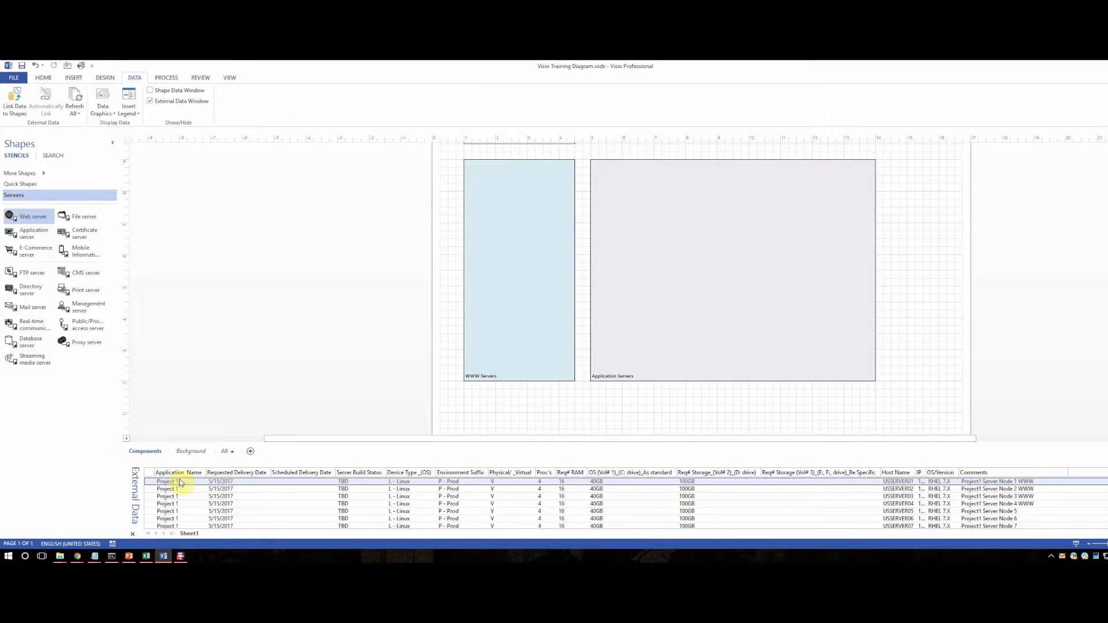
{"action": "left_click_drag", "start_coordinate": [176, 487], "coordinate": [495, 253]}
{"action": "left_click", "coordinate": [371, 310]}
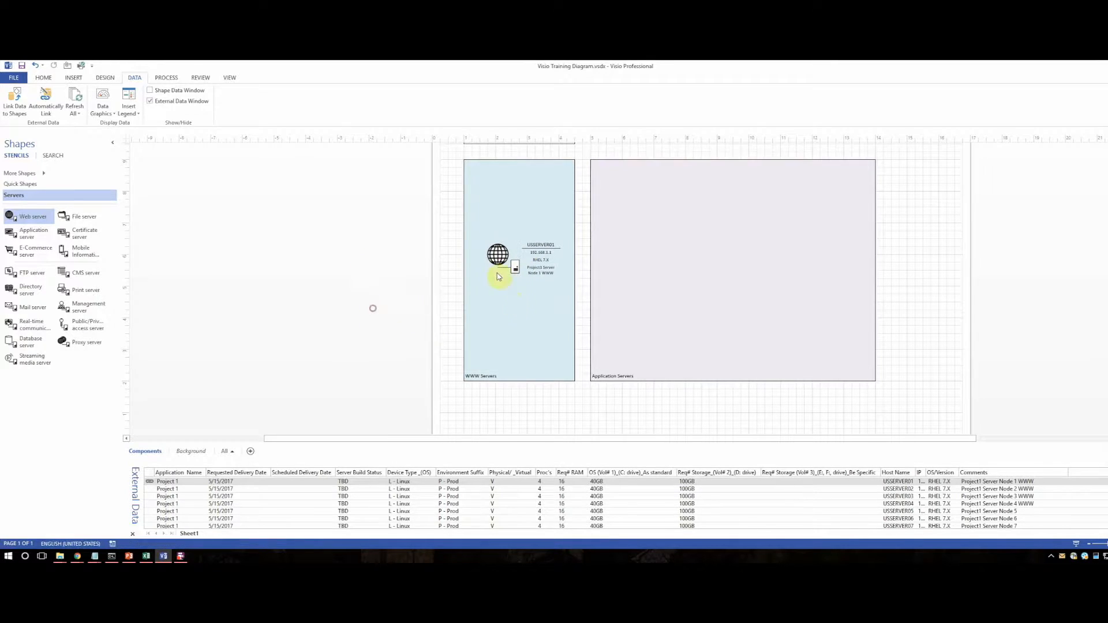
{"action": "left_click", "coordinate": [503, 261]}
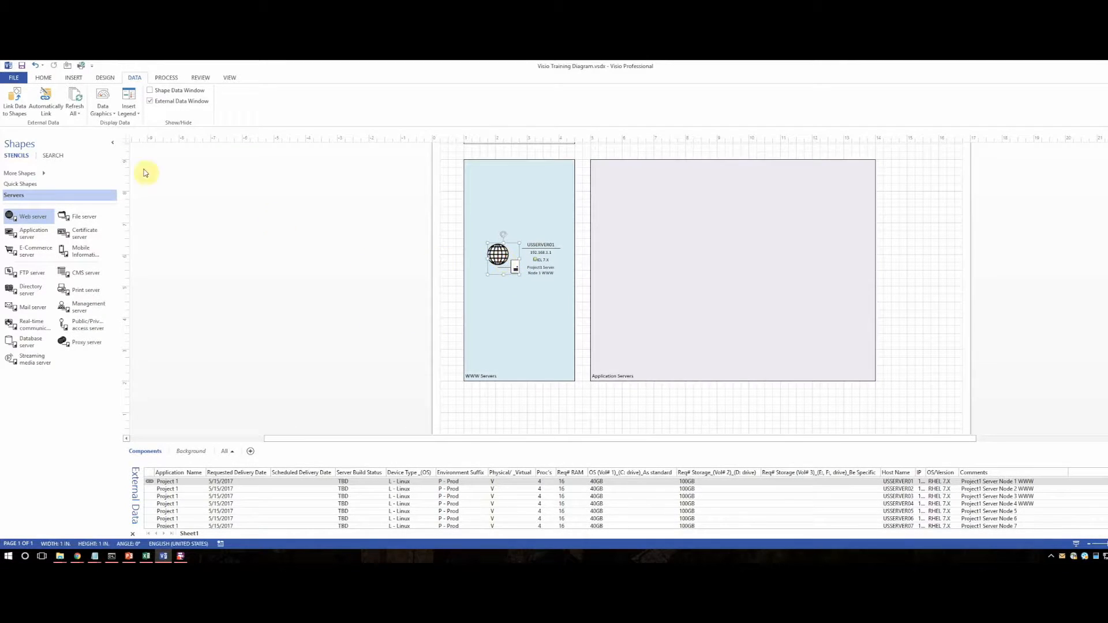
{"action": "left_click", "coordinate": [104, 110]}
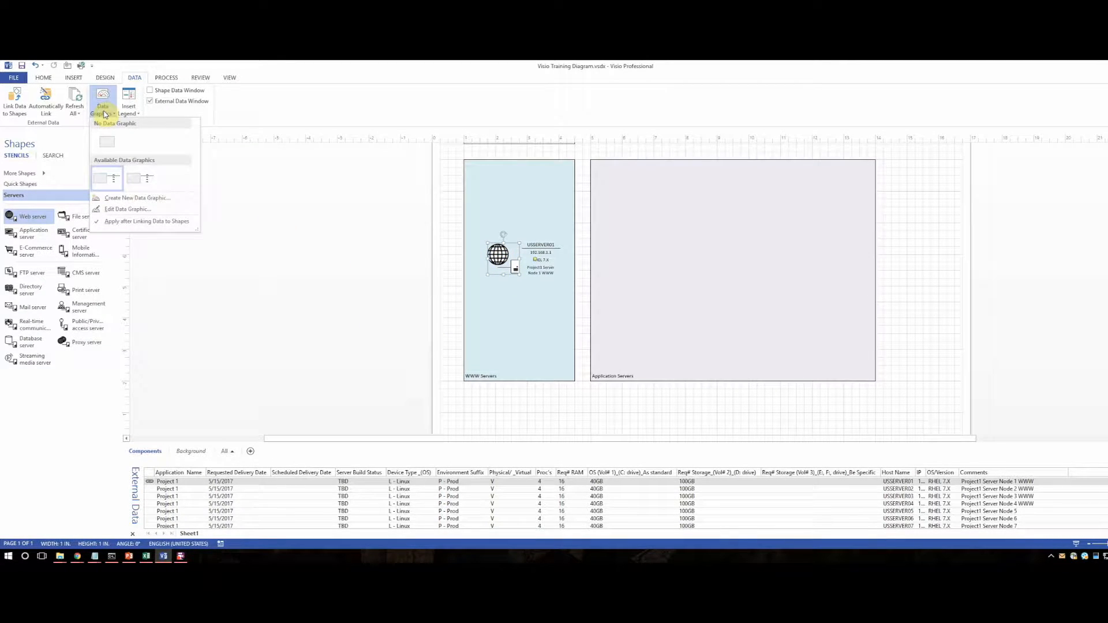
{"action": "left_click", "coordinate": [105, 113]}
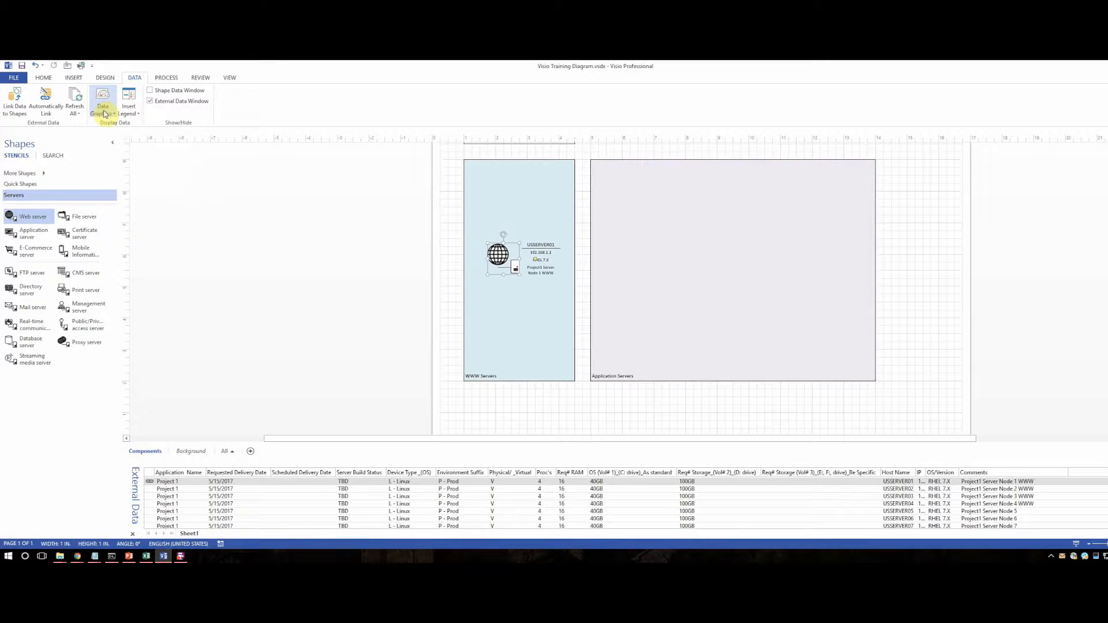
{"action": "left_click", "coordinate": [502, 254]}
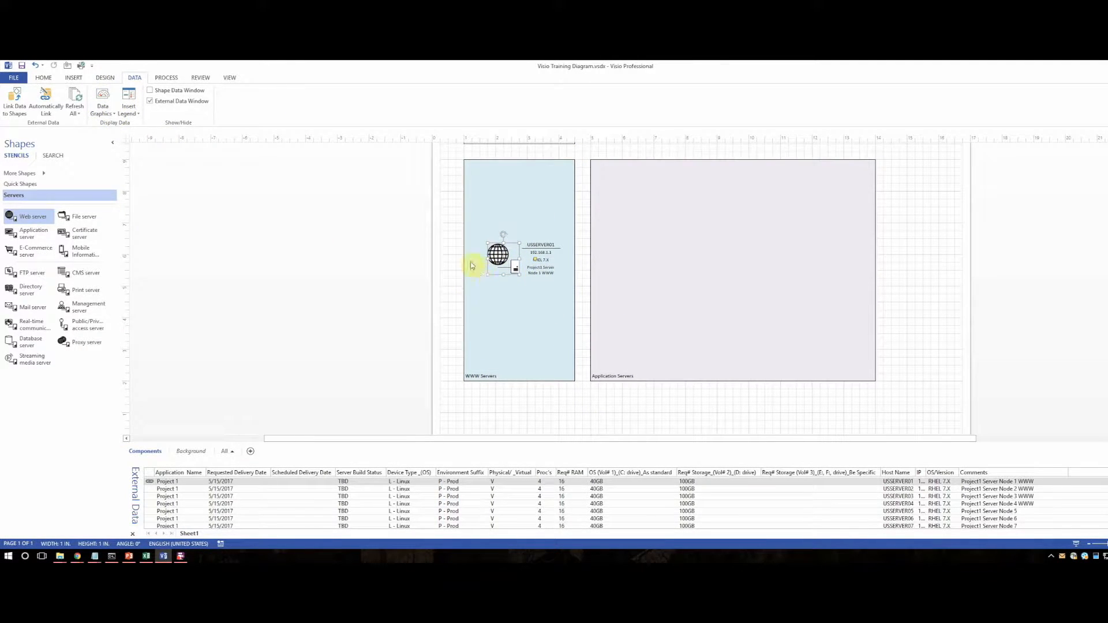
Place an Application server shape linked to the USSERVER05 row in the Application Servers area.
{"action": "left_click", "coordinate": [167, 511]}
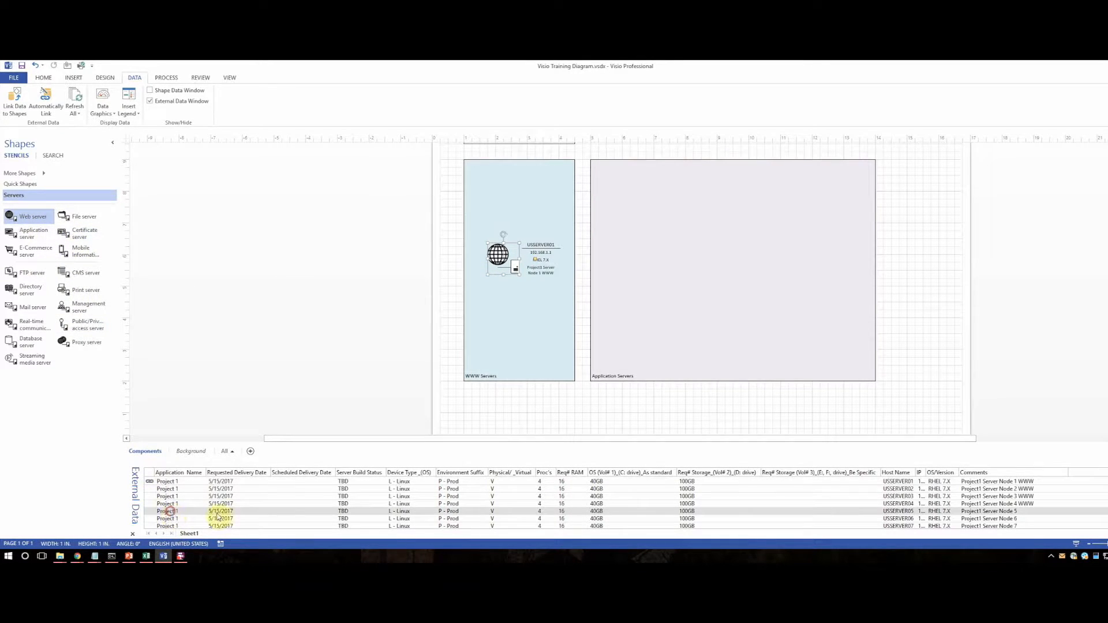
{"action": "left_click", "coordinate": [27, 235]}
{"action": "left_click_drag", "start_coordinate": [164, 515], "coordinate": [657, 279]}
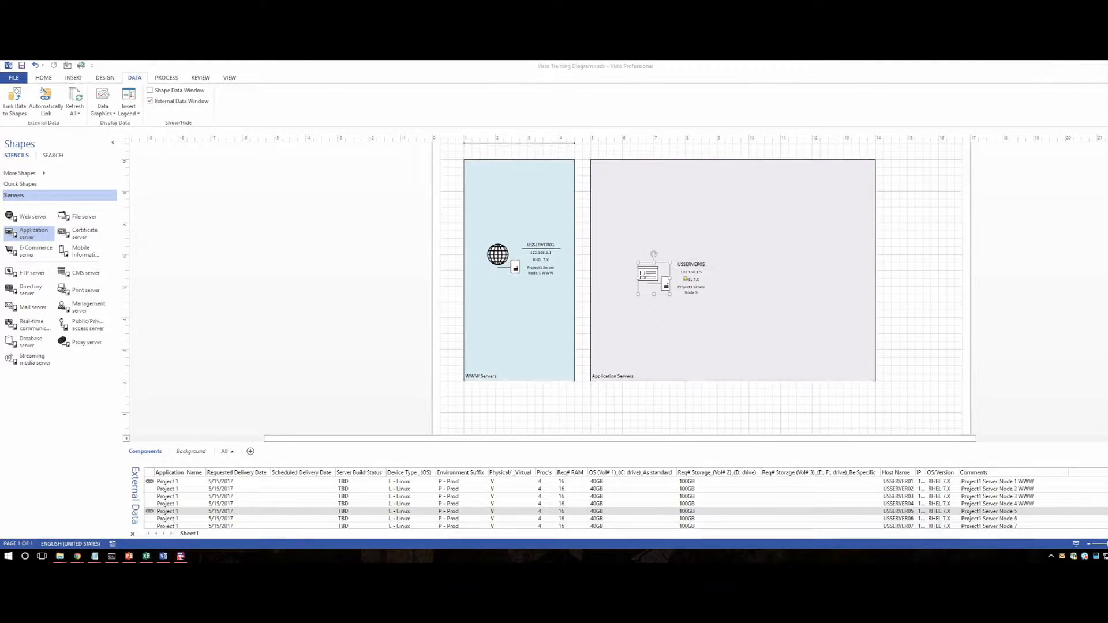
{"action": "left_click", "coordinate": [575, 320]}
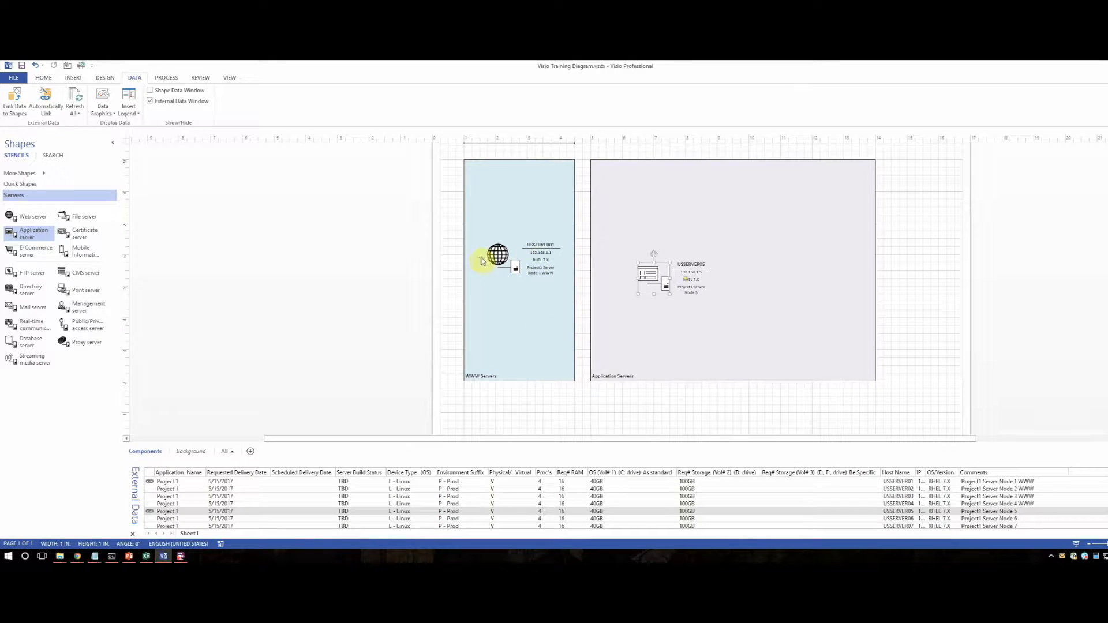
Edit the web server's data graphic and delete its Host Name, IP, OS/Version and Comments items.
{"action": "left_click", "coordinate": [498, 258]}
{"action": "left_click", "coordinate": [104, 101]}
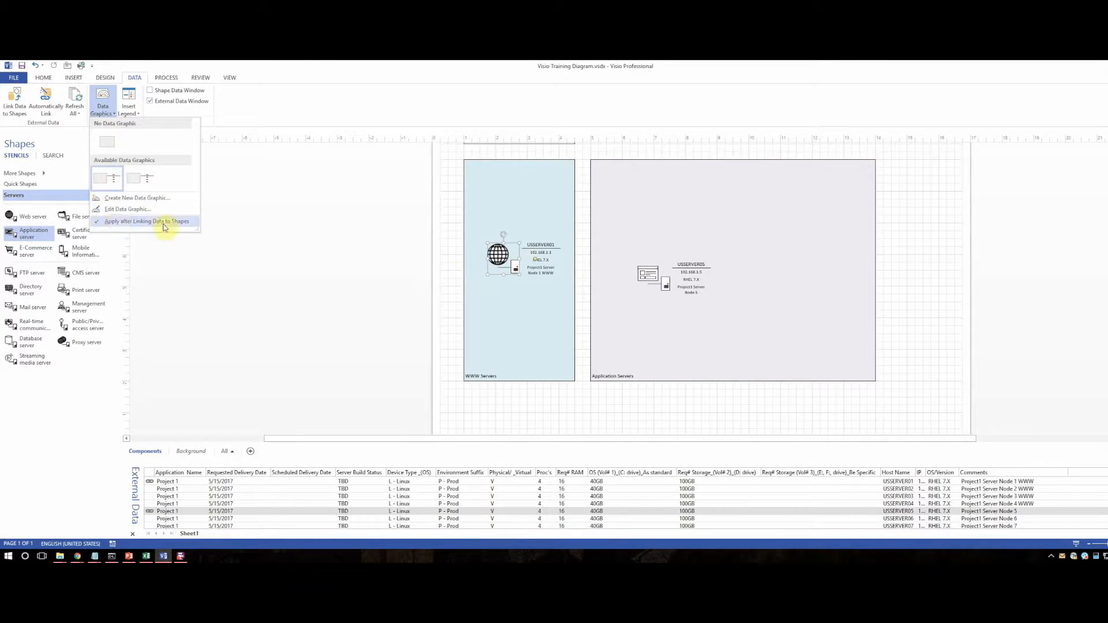
{"action": "left_click", "coordinate": [115, 210]}
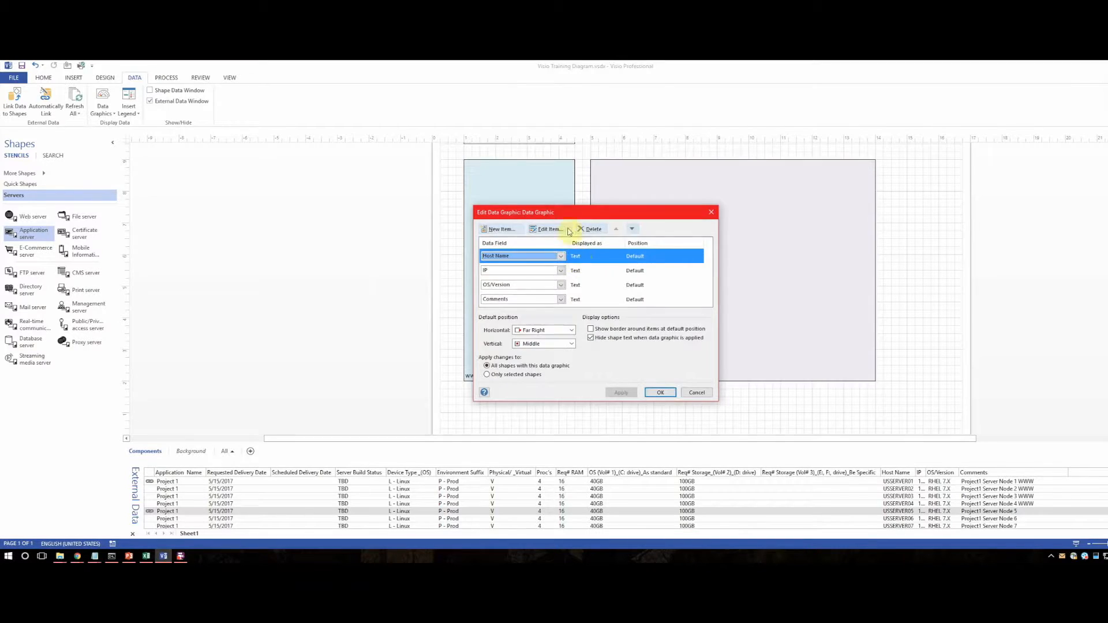
{"action": "left_click_drag", "start_coordinate": [542, 212], "coordinate": [777, 193]}
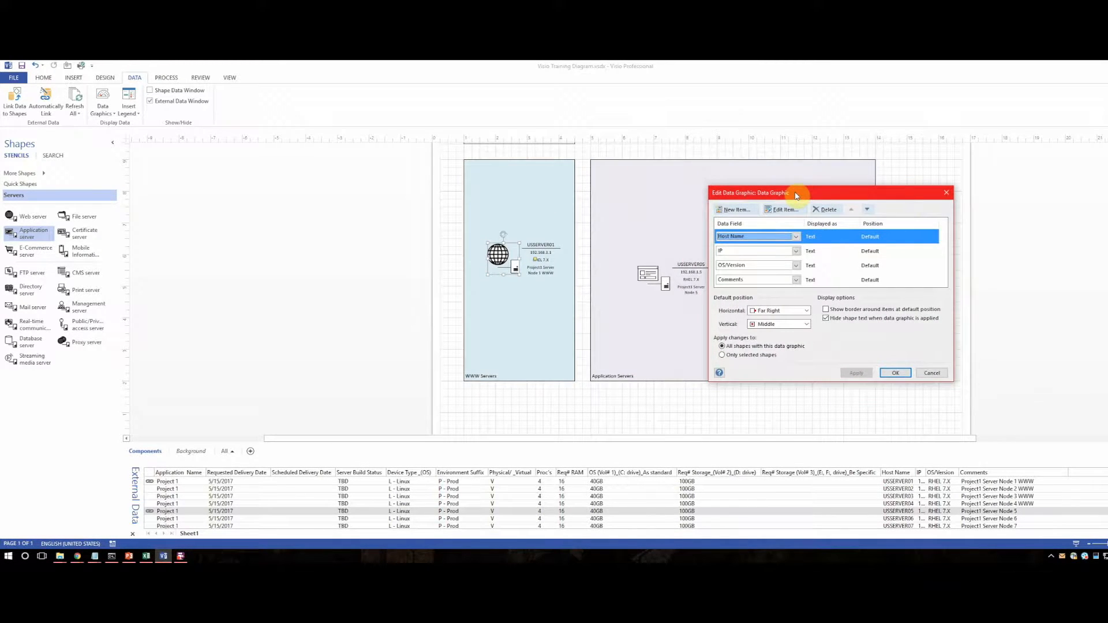
{"action": "left_click", "coordinate": [821, 251]}
{"action": "left_click", "coordinate": [824, 281]}
{"action": "left_click", "coordinate": [824, 212]}
{"action": "left_click", "coordinate": [825, 211]}
{"action": "left_click", "coordinate": [824, 211]}
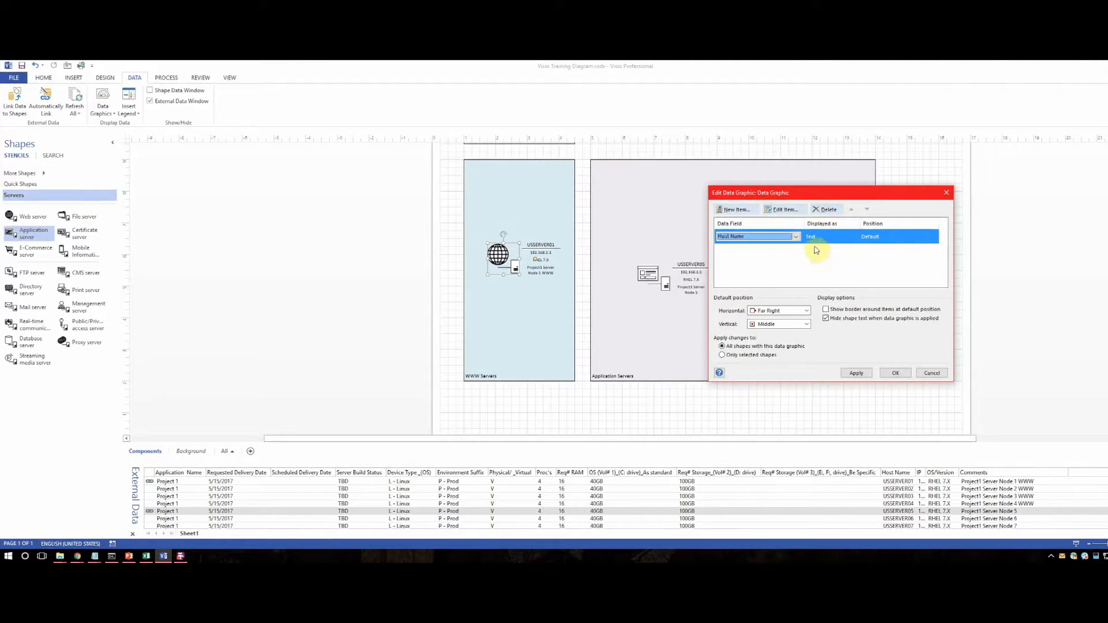
{"action": "left_click", "coordinate": [823, 210]}
Start a new data graphic item that uses the Host Name data field.
{"action": "left_click", "coordinate": [735, 210]}
{"action": "left_click", "coordinate": [774, 213]}
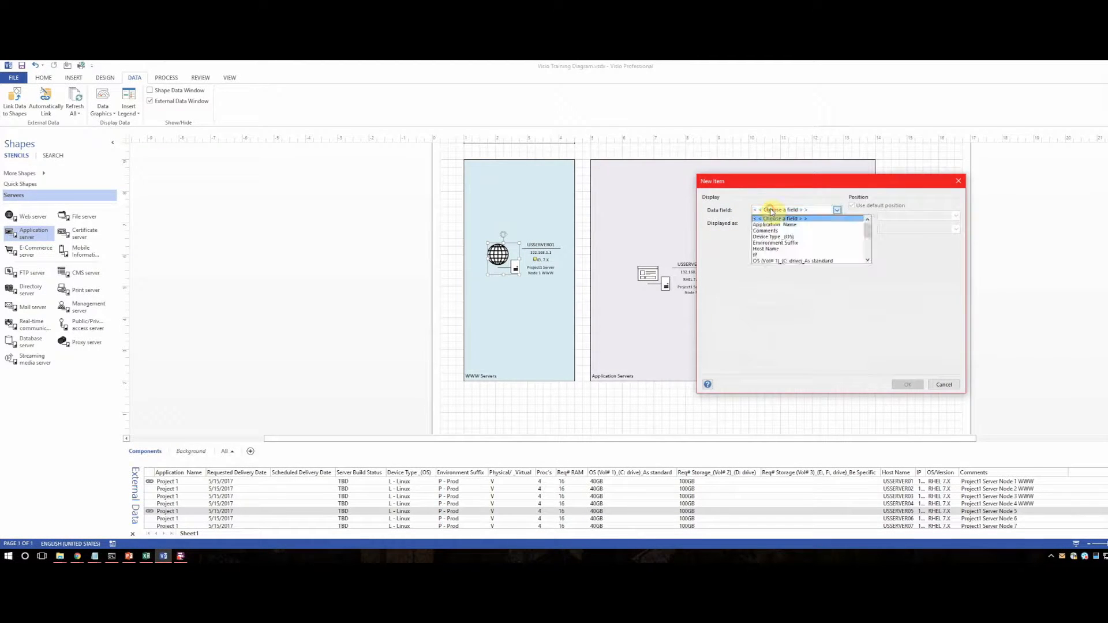
{"action": "scroll", "coordinate": [790, 235], "scroll_direction": "down", "scroll_amount": 4}
{"action": "scroll", "coordinate": [793, 241], "scroll_direction": "up", "scroll_amount": 4}
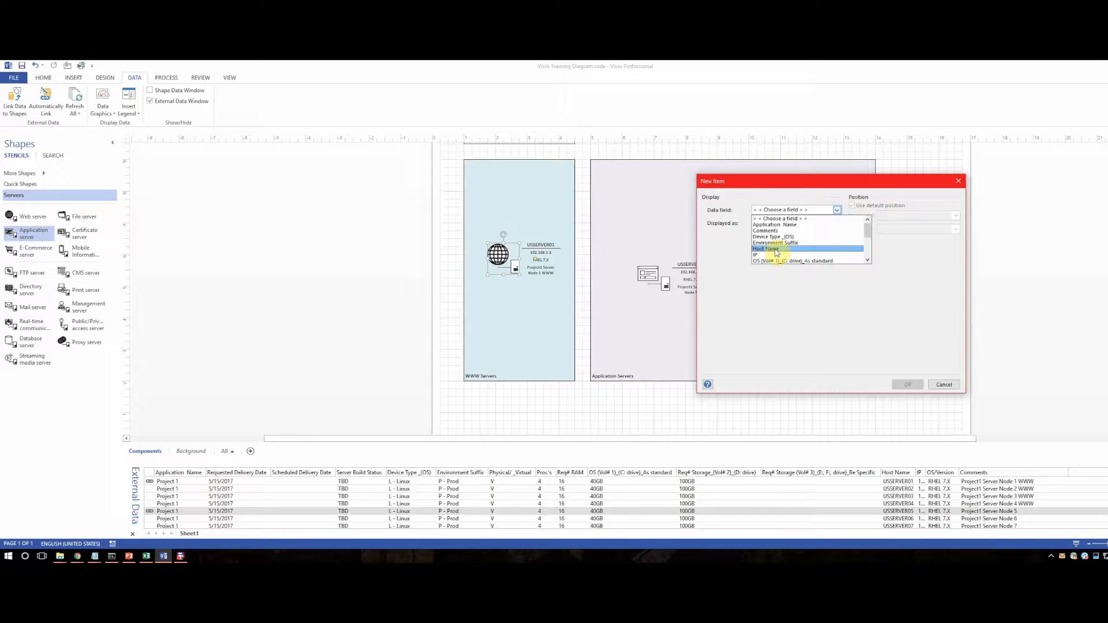
{"action": "left_click", "coordinate": [774, 249]}
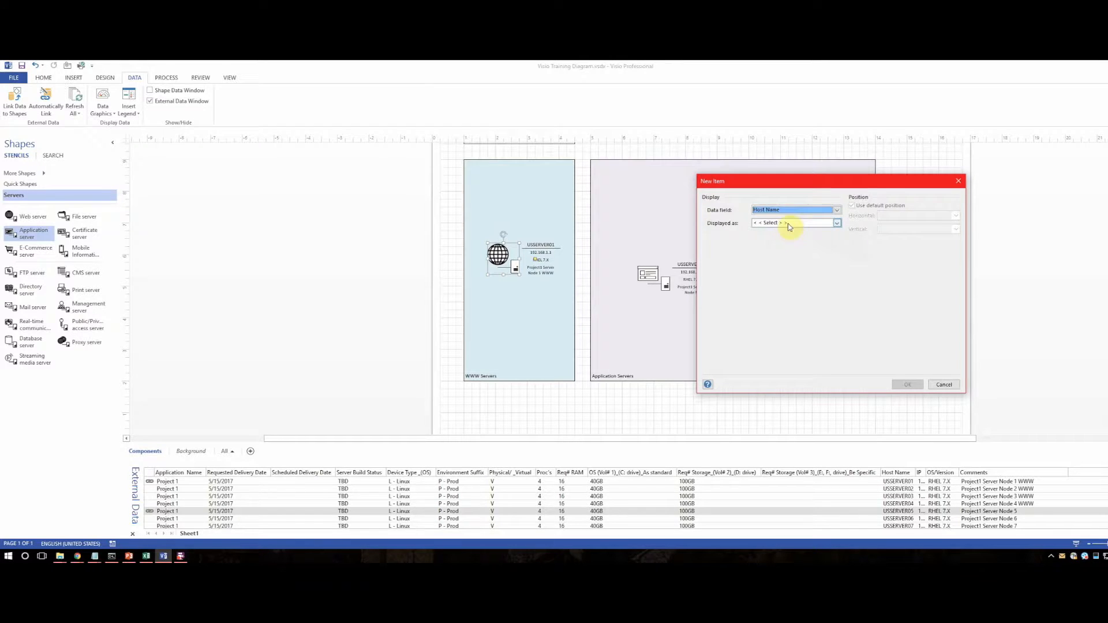
Try displaying the Host Name item as Color by Value, Data Bar and Icon Set, inspecting the icon rule conditions.
{"action": "left_click", "coordinate": [789, 226]}
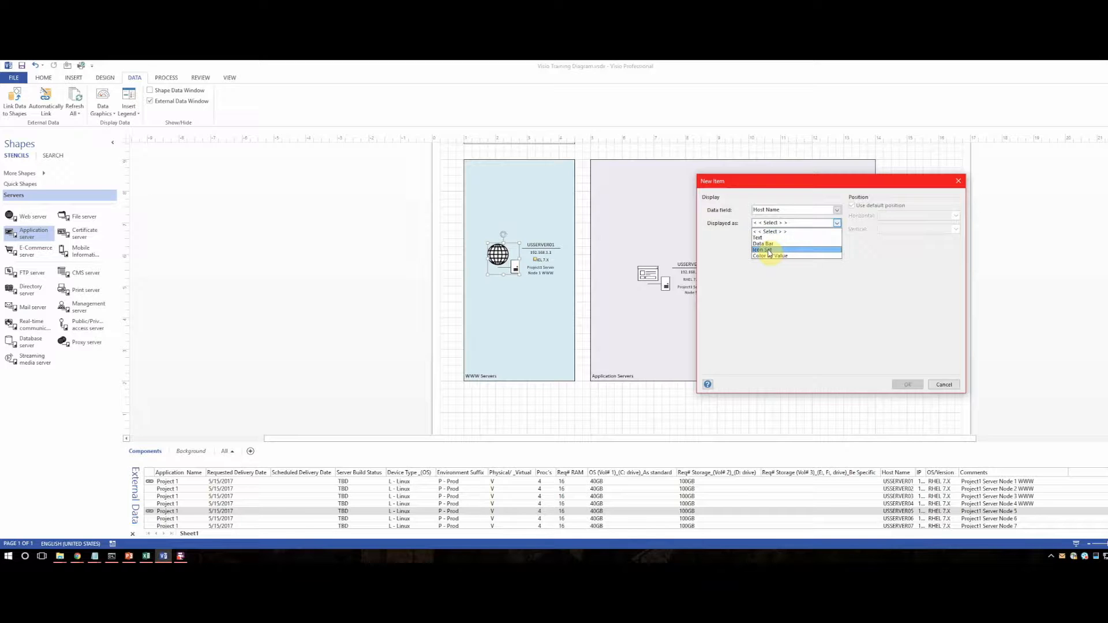
{"action": "left_click", "coordinate": [770, 256]}
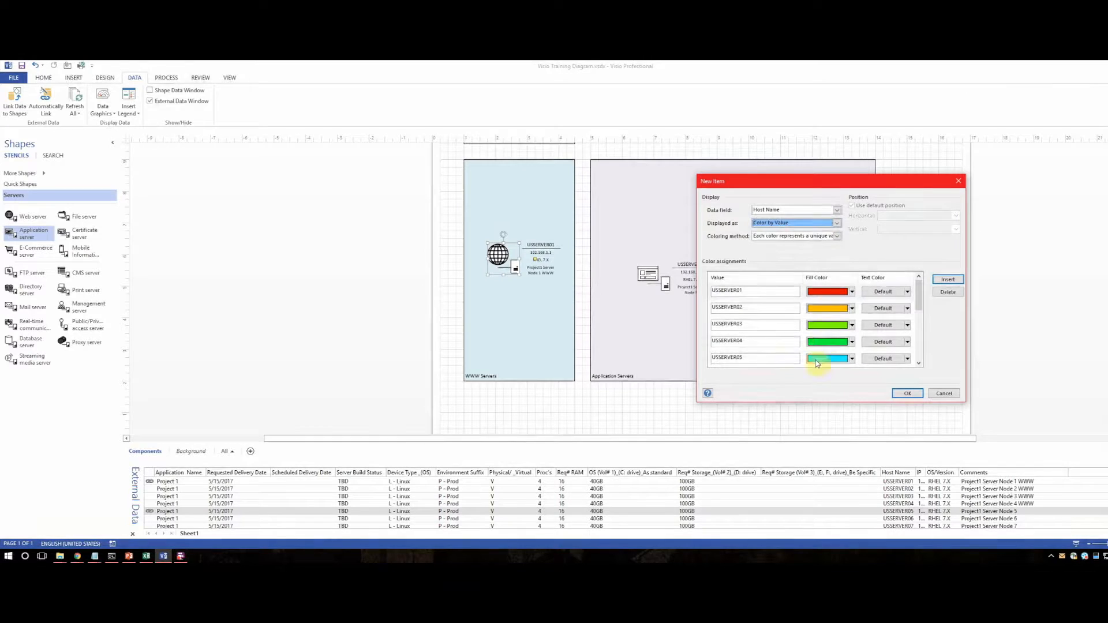
{"action": "left_click", "coordinate": [836, 222]}
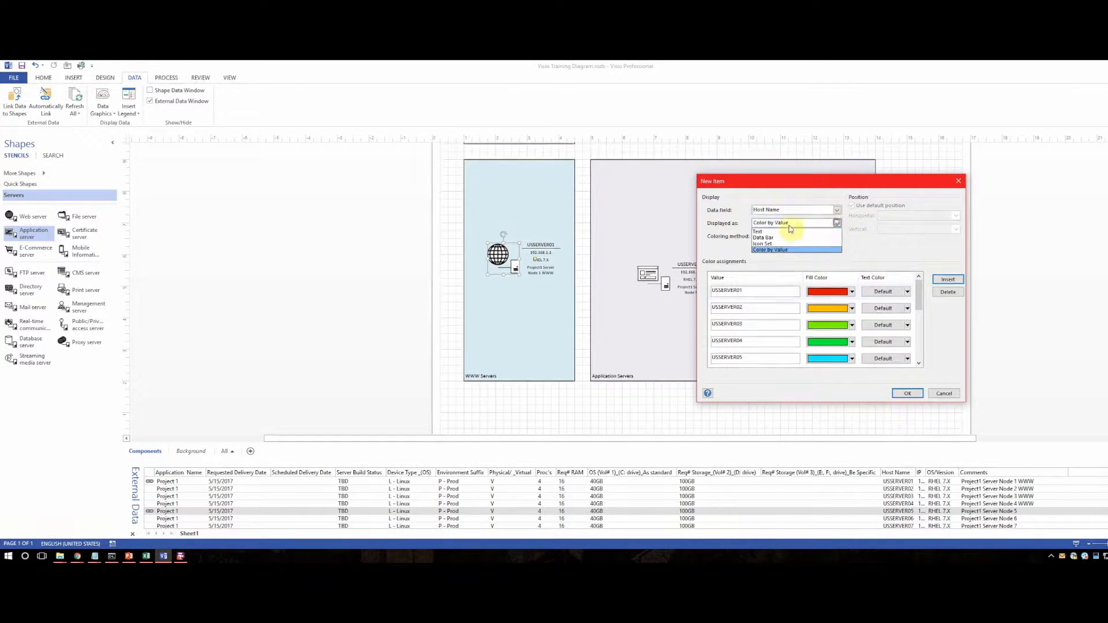
{"action": "left_click", "coordinate": [779, 238]}
{"action": "left_click", "coordinate": [836, 223]}
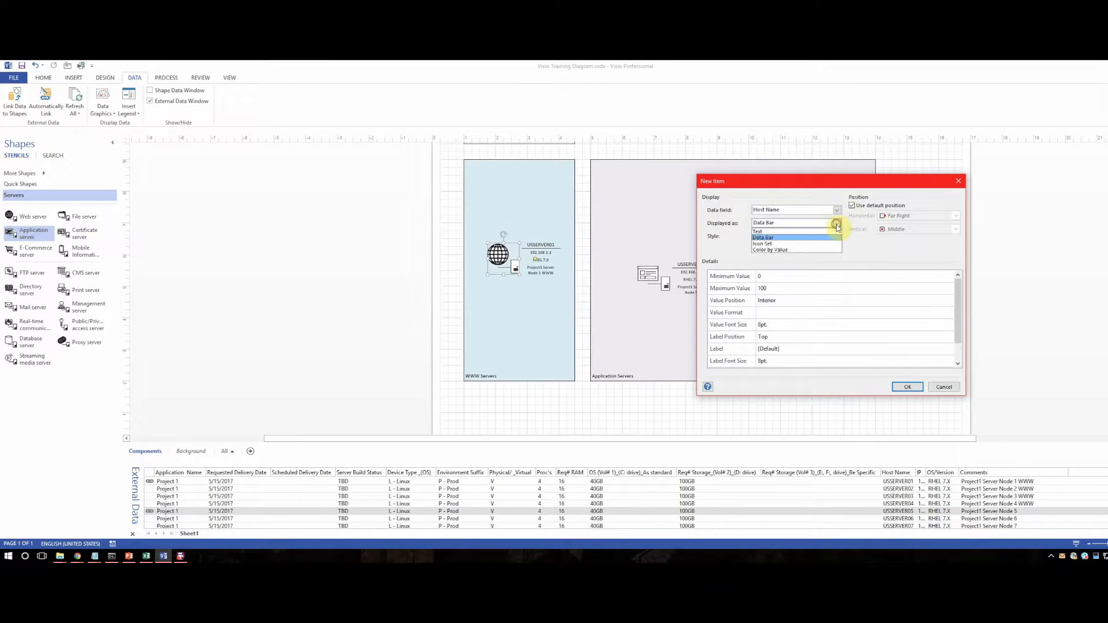
{"action": "left_click", "coordinate": [808, 243]}
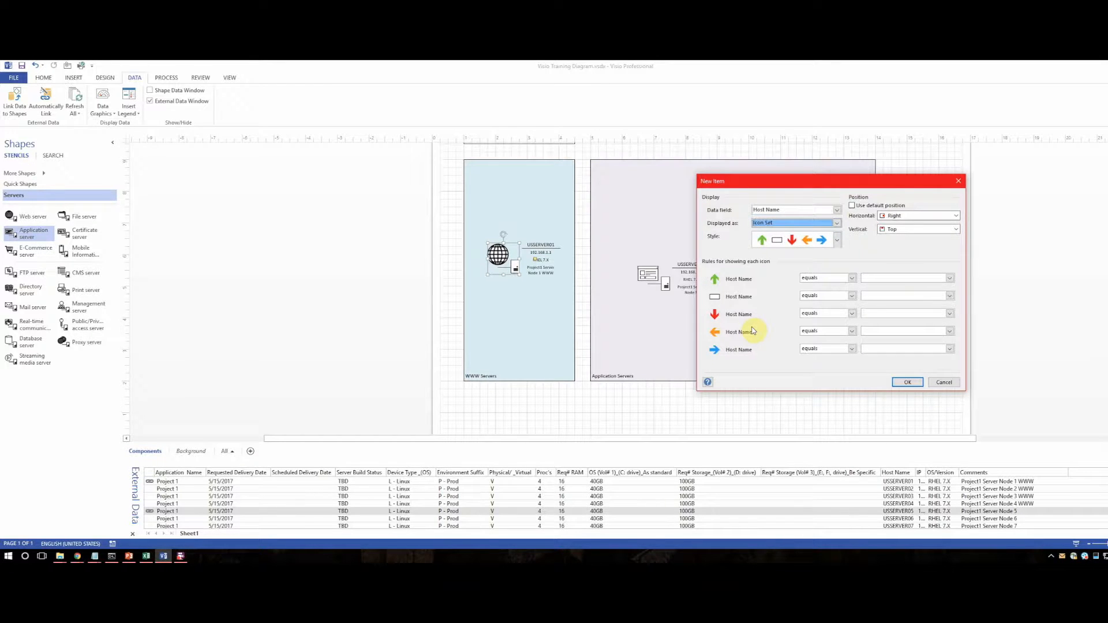
{"action": "left_click", "coordinate": [818, 279]}
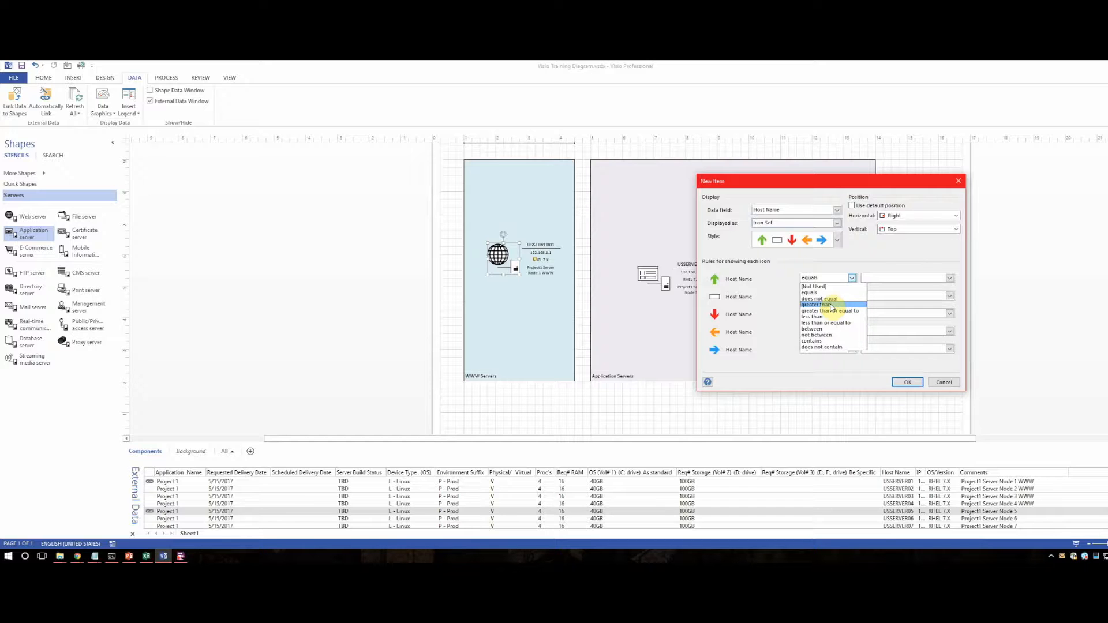
{"action": "left_click", "coordinate": [847, 292]}
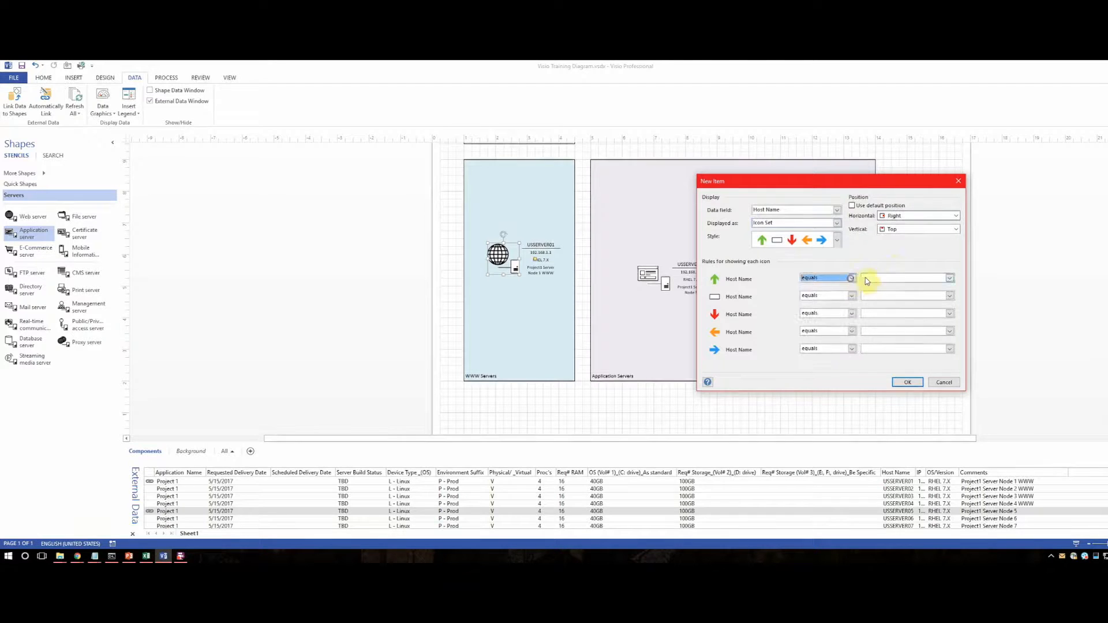
{"action": "left_click", "coordinate": [812, 317]}
{"action": "left_click", "coordinate": [810, 327]}
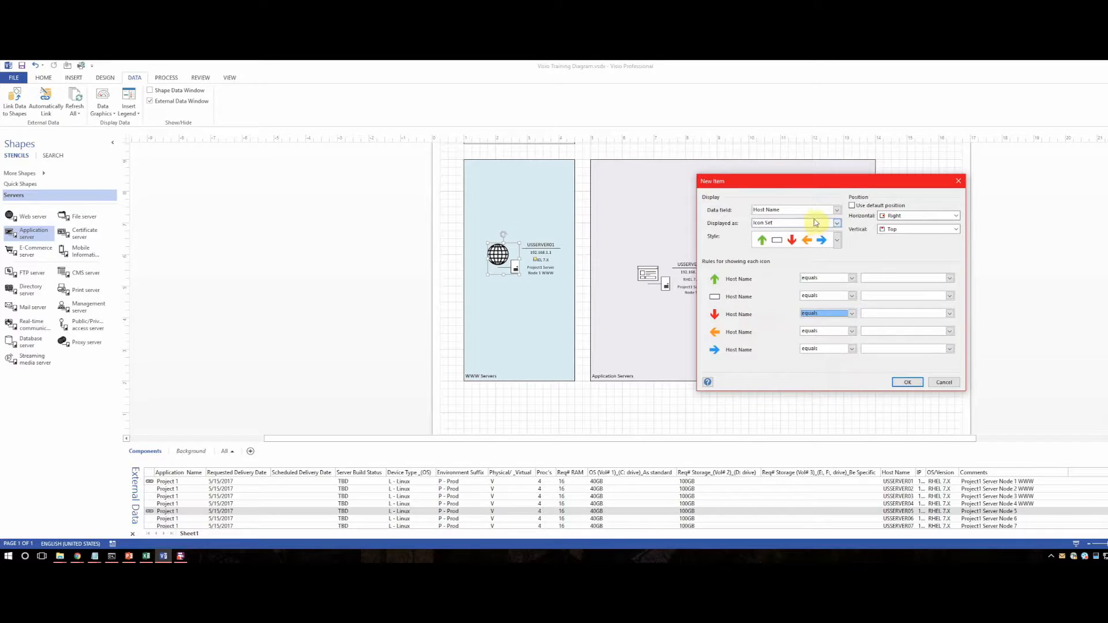
Display the Host Name item as Text, look through the callout styles and choose the Heading 2 style.
{"action": "left_click", "coordinate": [837, 223]}
{"action": "left_click", "coordinate": [803, 231]}
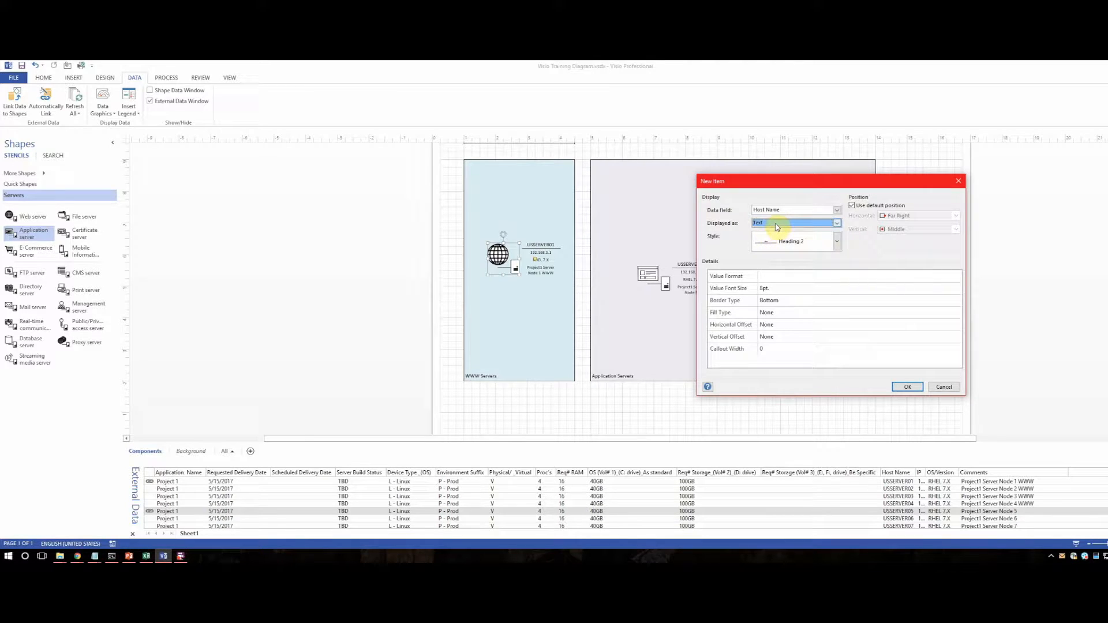
{"action": "left_click", "coordinate": [837, 241]}
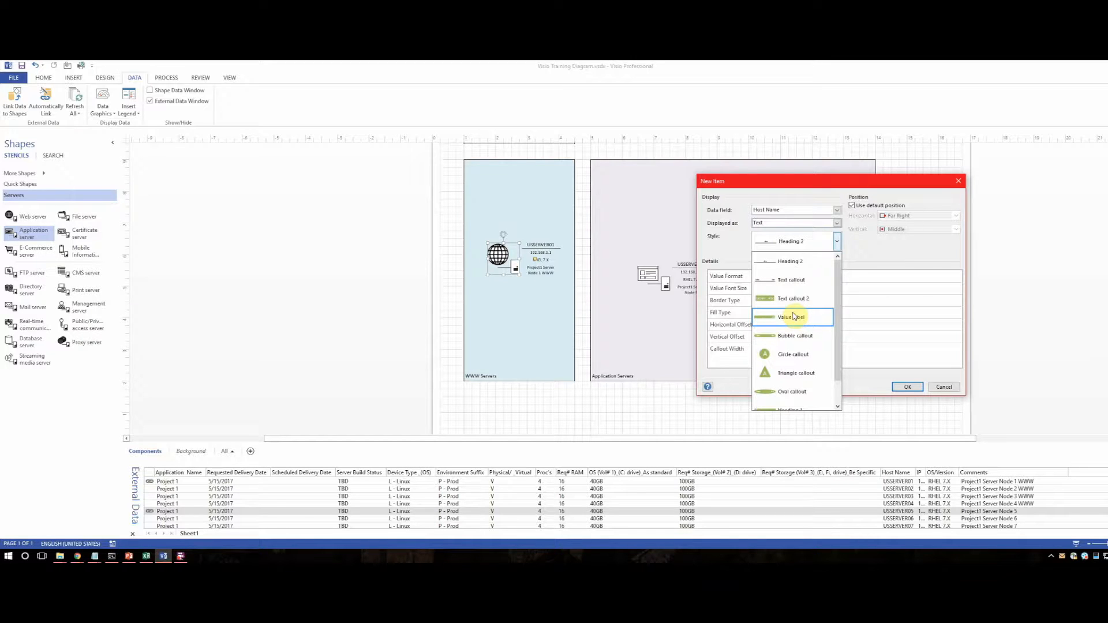
{"action": "scroll", "coordinate": [791, 322], "scroll_direction": "down", "scroll_amount": 2}
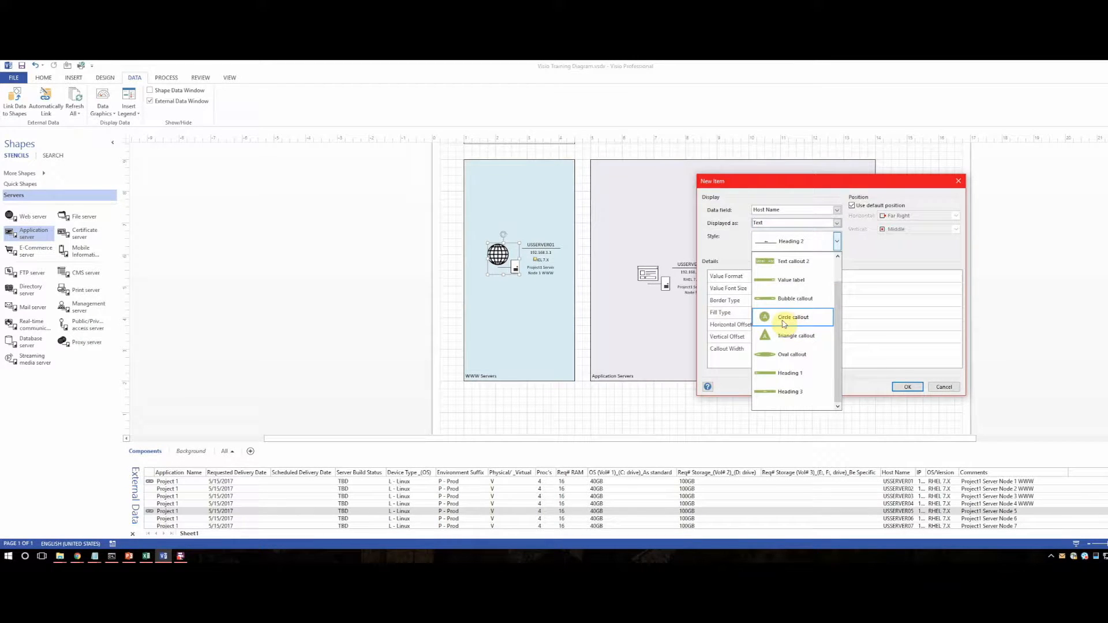
{"action": "scroll", "coordinate": [790, 325], "scroll_direction": "up", "scroll_amount": 2}
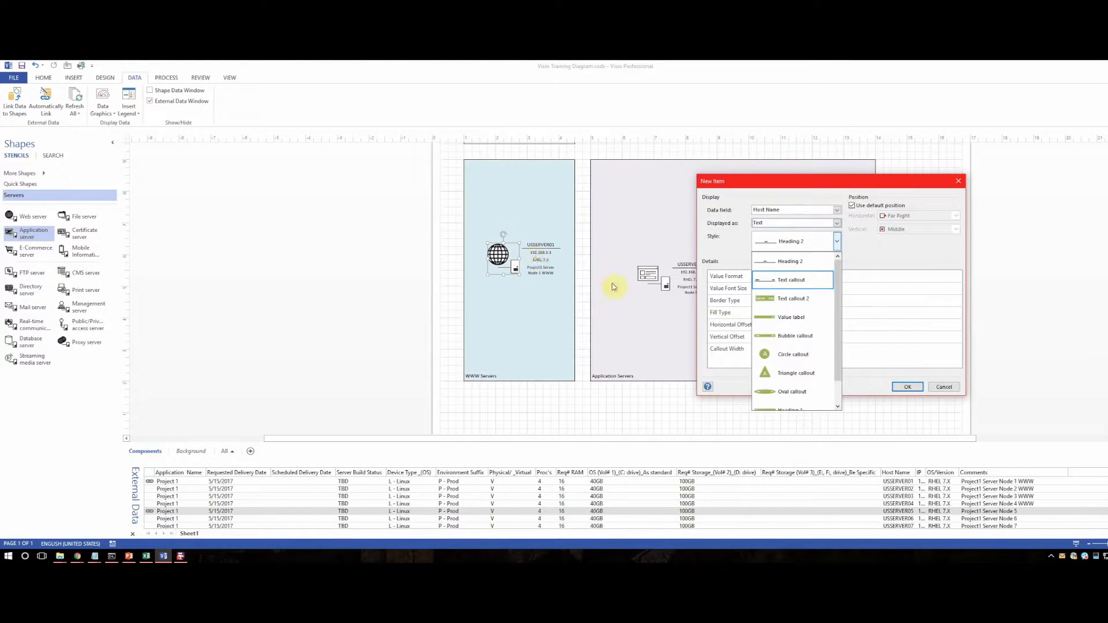
{"action": "left_click", "coordinate": [789, 264]}
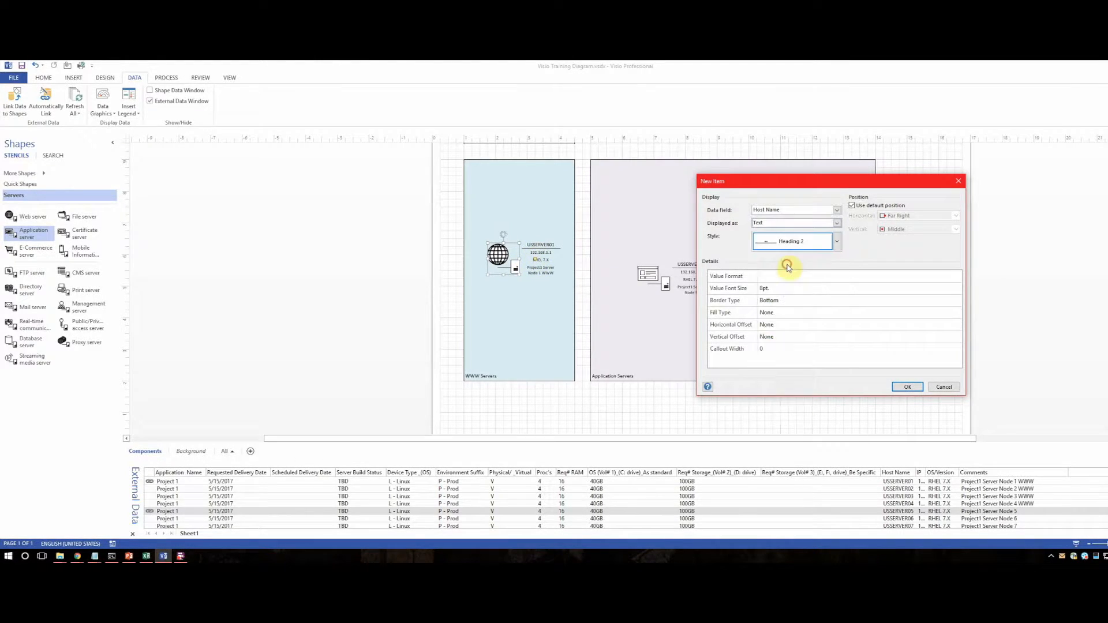
Set the Host Name item's value font size to 12 with a Bottom border type, and accept the item.
{"action": "left_click", "coordinate": [771, 301]}
{"action": "left_click", "coordinate": [793, 304]}
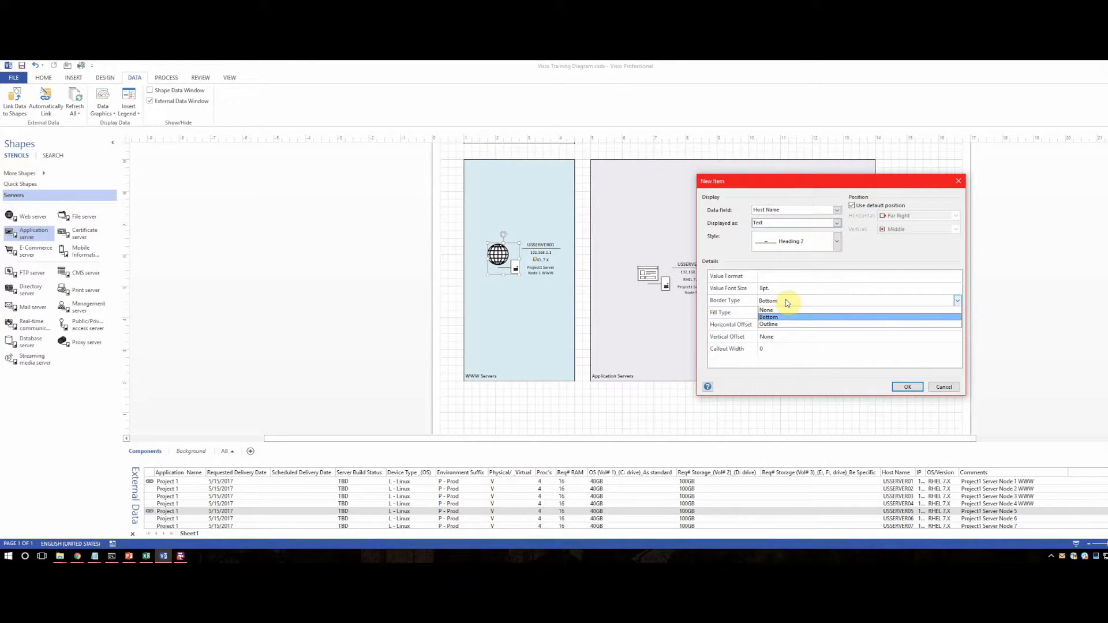
{"action": "left_click", "coordinate": [787, 302]}
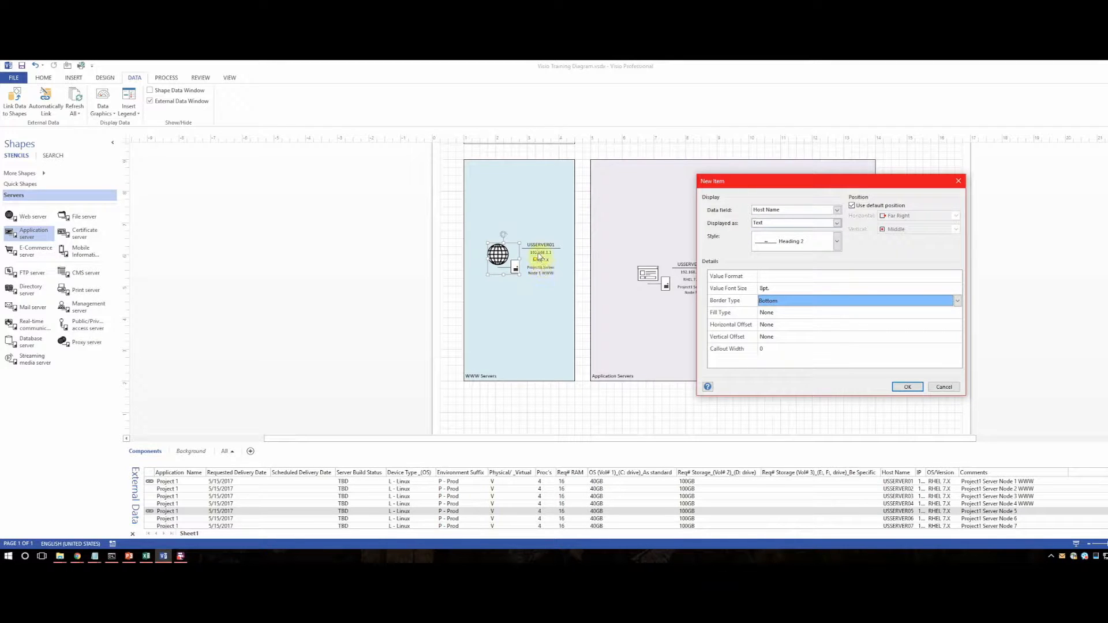
{"action": "left_click", "coordinate": [777, 301]}
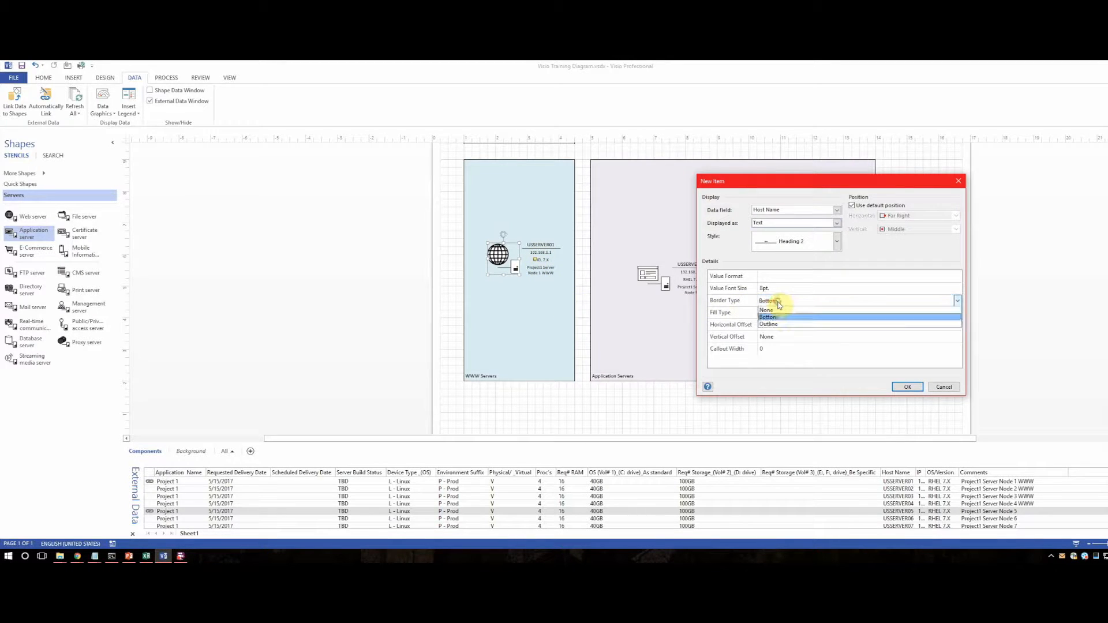
{"action": "left_click", "coordinate": [774, 288]}
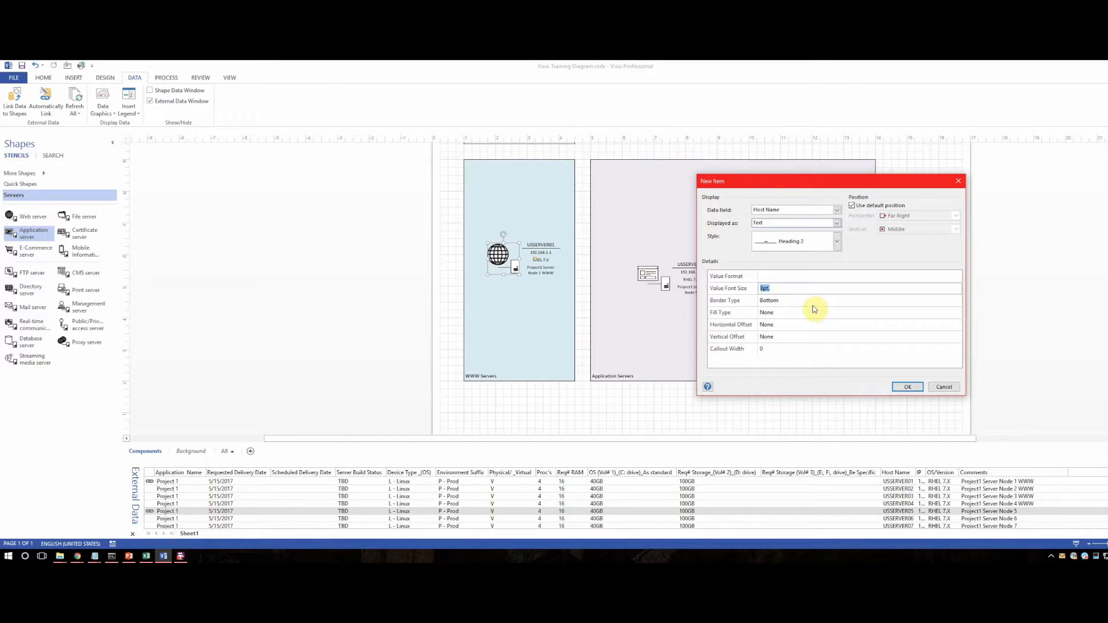
{"action": "type", "text": "12"}
{"action": "left_click", "coordinate": [791, 301]}
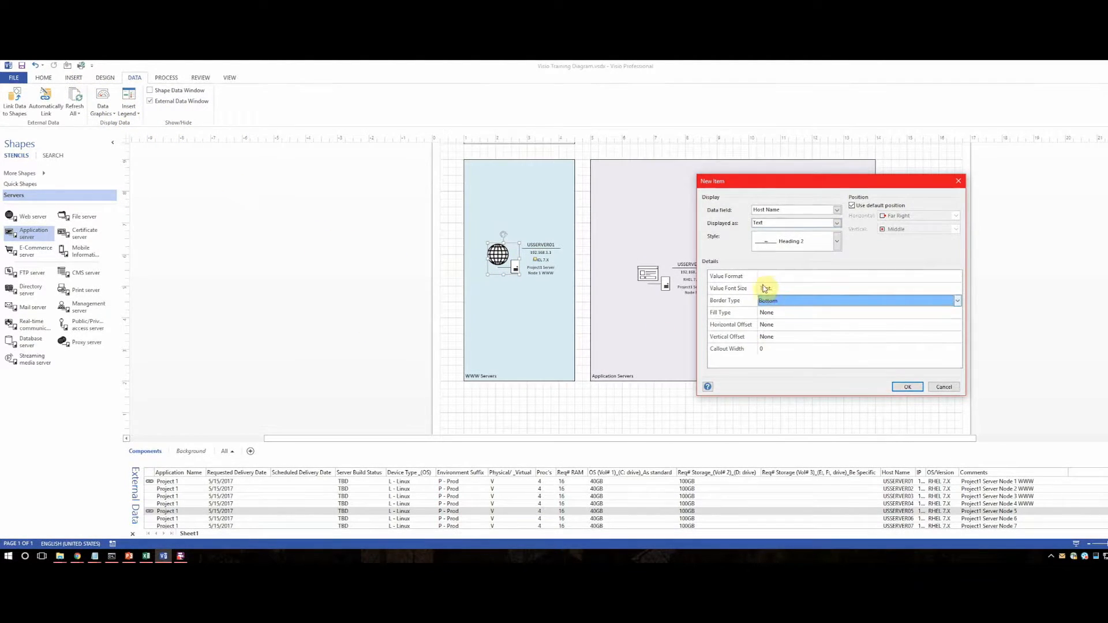
{"action": "left_click", "coordinate": [907, 387]}
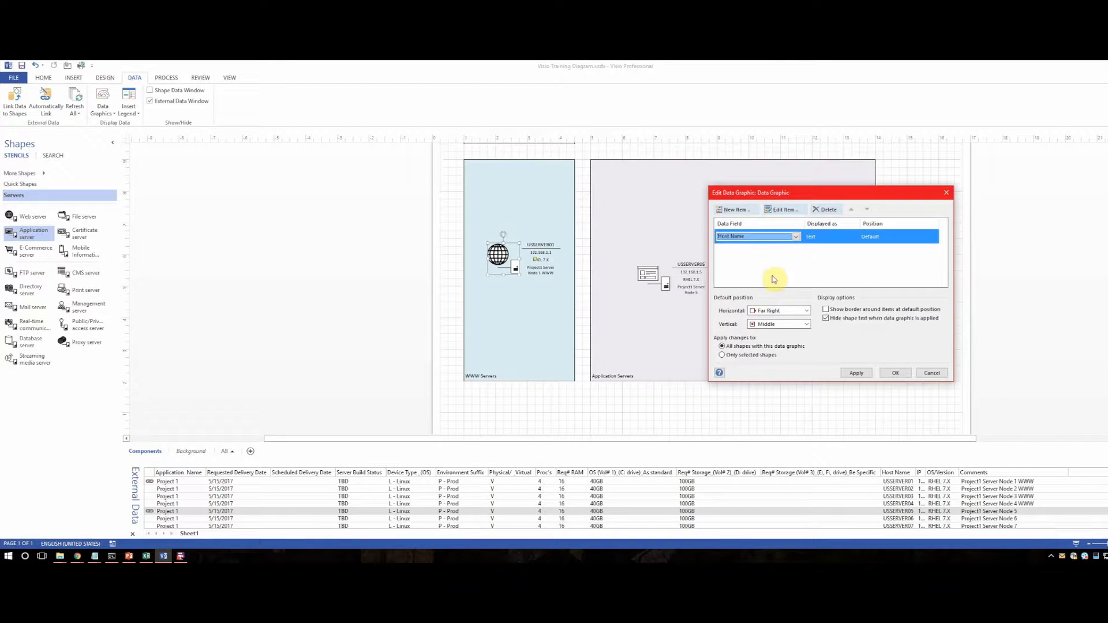
Create a new data graphic item that shows the IP data field as Text.
{"action": "left_click", "coordinate": [741, 210]}
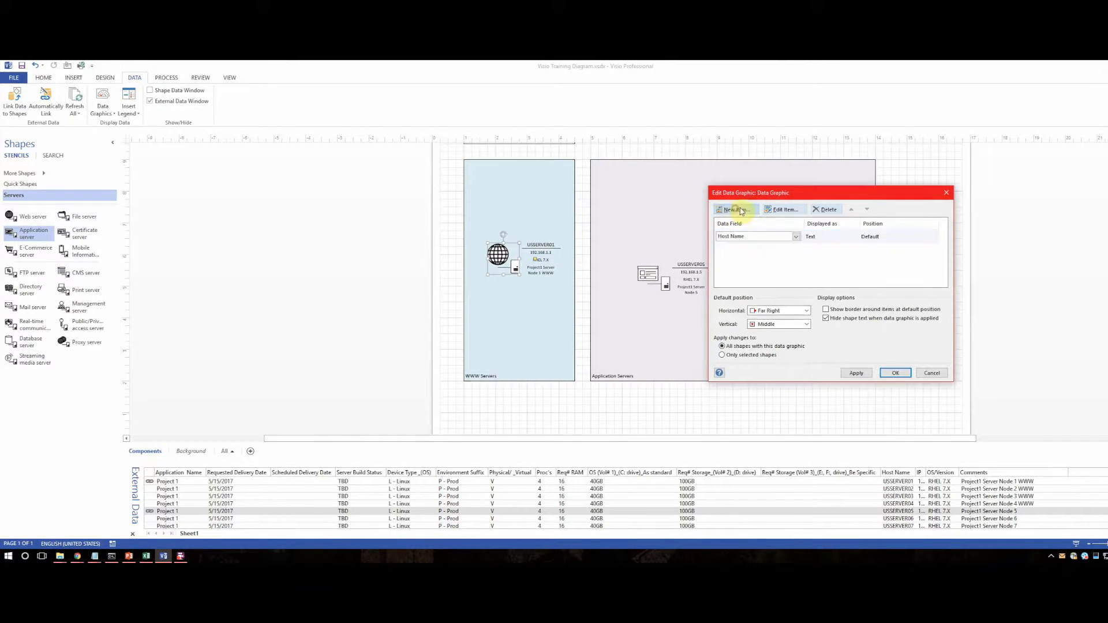
{"action": "left_click", "coordinate": [793, 210]}
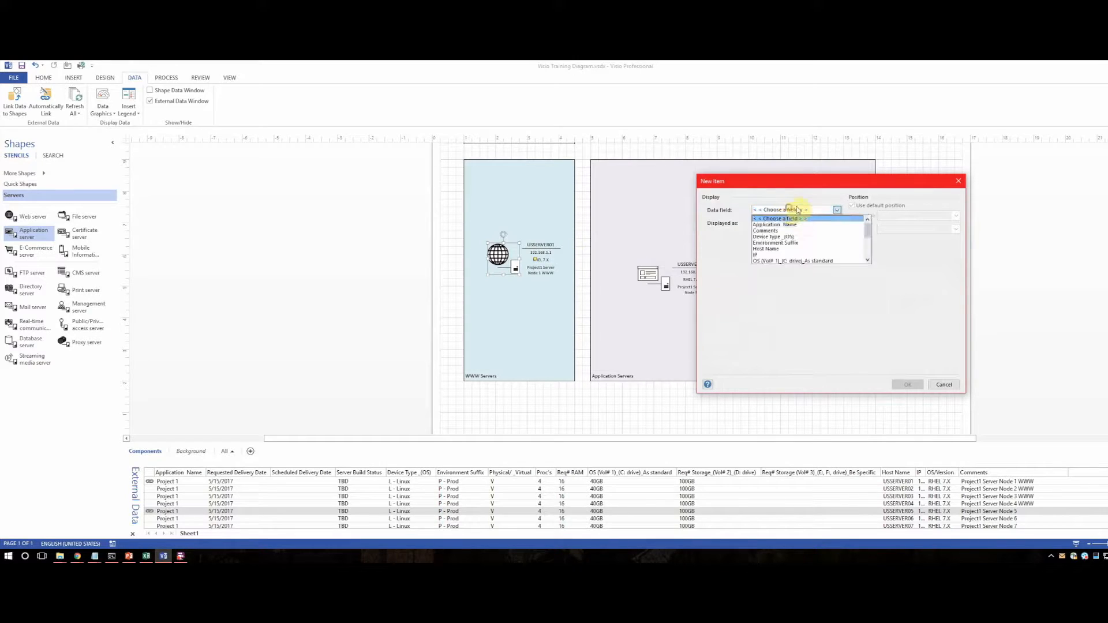
{"action": "left_click", "coordinate": [774, 258]}
{"action": "left_click", "coordinate": [777, 224]}
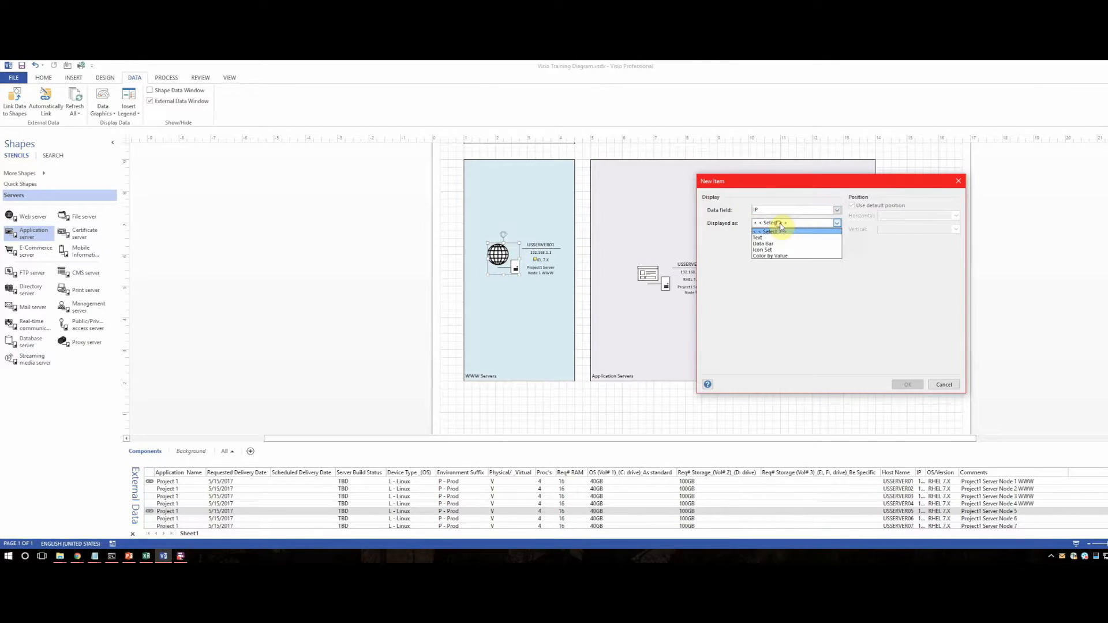
{"action": "left_click", "coordinate": [769, 237]}
Give the IP item a value font size of 10 pt and border type None, and accept it.
{"action": "left_click", "coordinate": [776, 288]}
{"action": "type", "text": "10"}
{"action": "left_click", "coordinate": [807, 300]}
{"action": "left_click", "coordinate": [806, 300]}
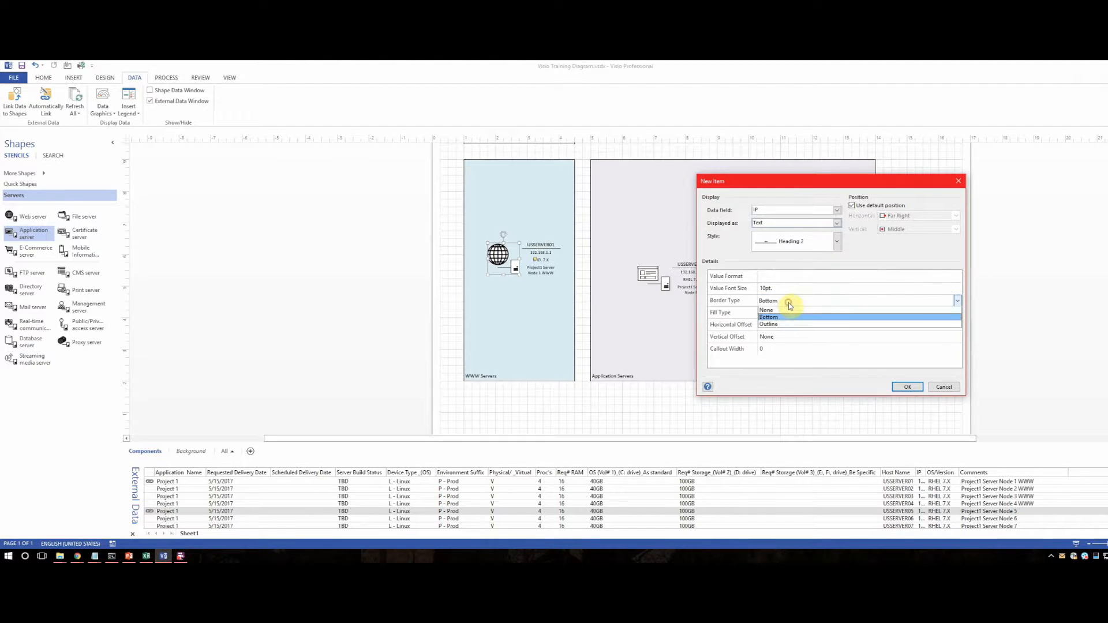
{"action": "left_click", "coordinate": [773, 311]}
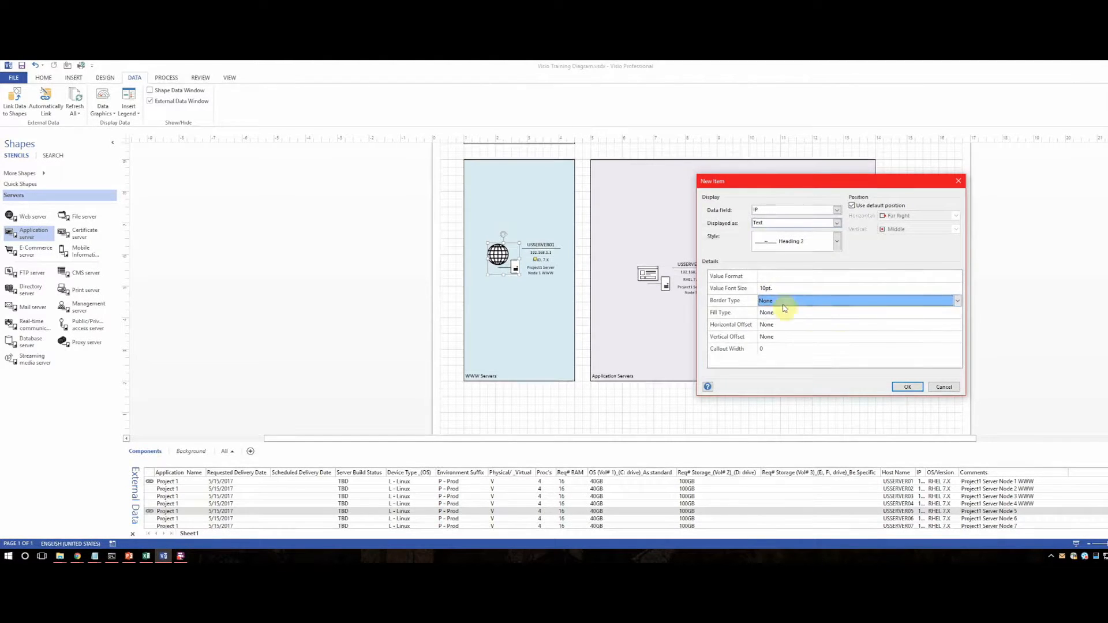
{"action": "left_click", "coordinate": [907, 387]}
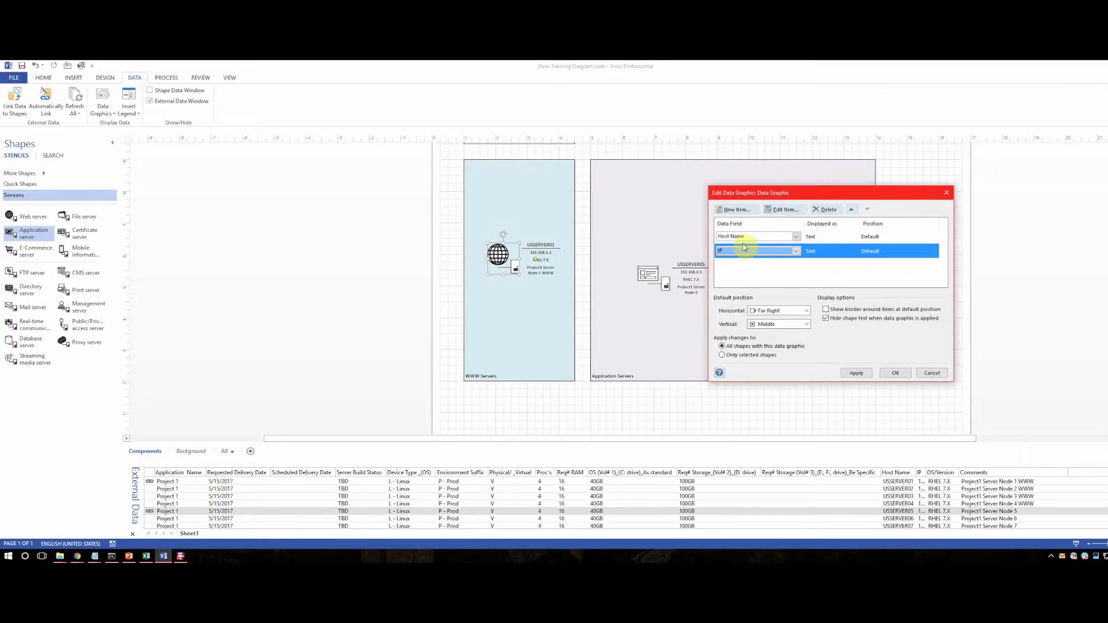
Create a new data graphic item that shows the OS/Version data field as Text in the Heading 2 style.
{"action": "left_click", "coordinate": [734, 210]}
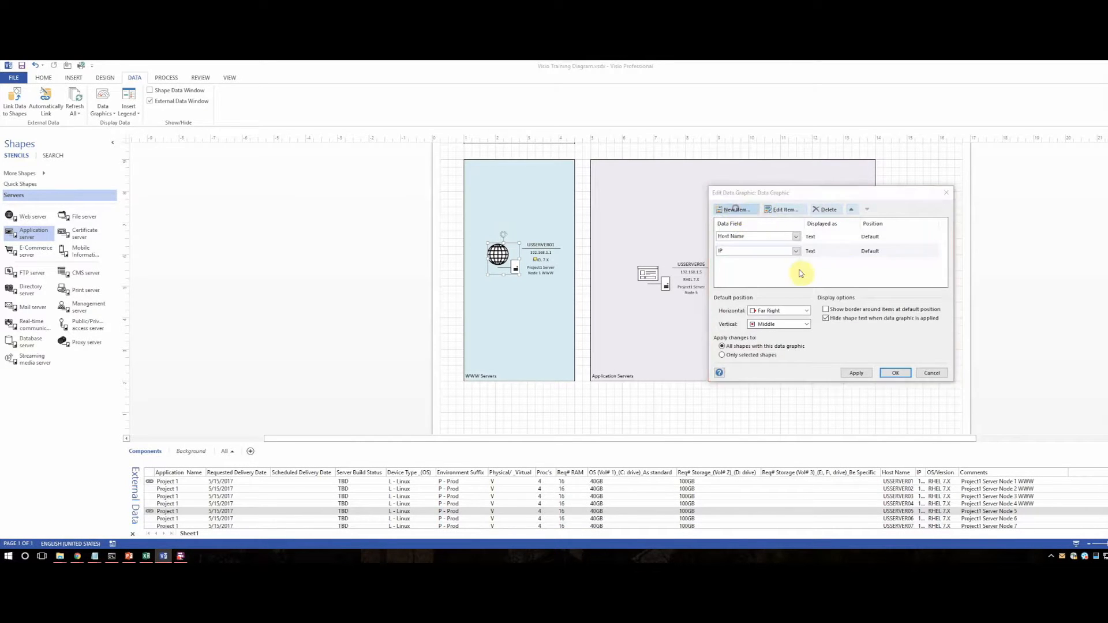
{"action": "left_click", "coordinate": [773, 211]}
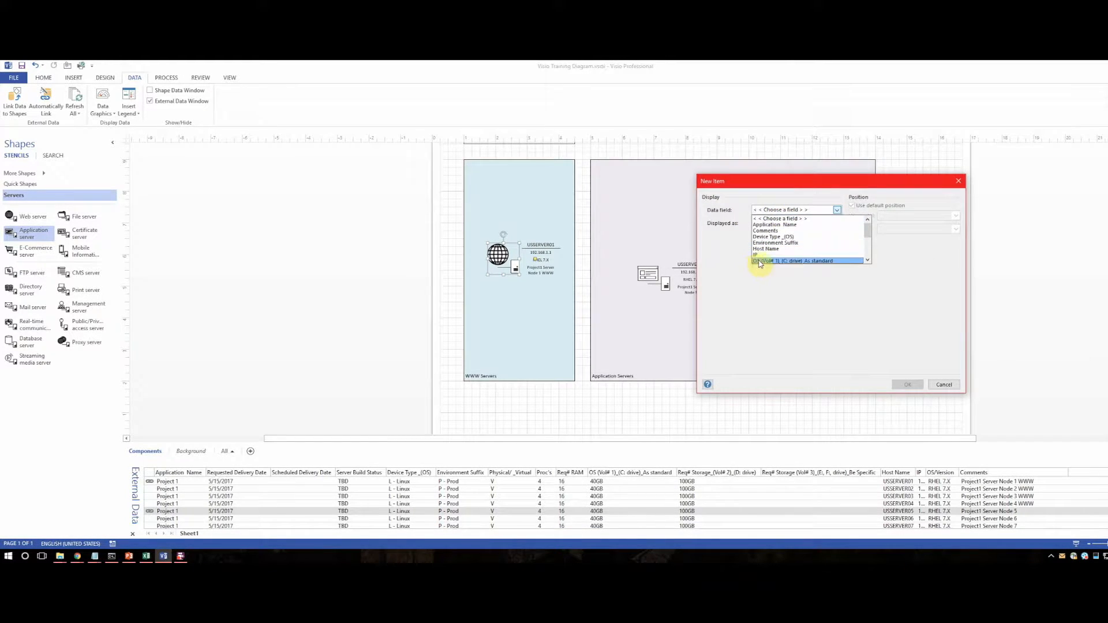
{"action": "scroll", "coordinate": [771, 248], "scroll_direction": "down", "scroll_amount": 2}
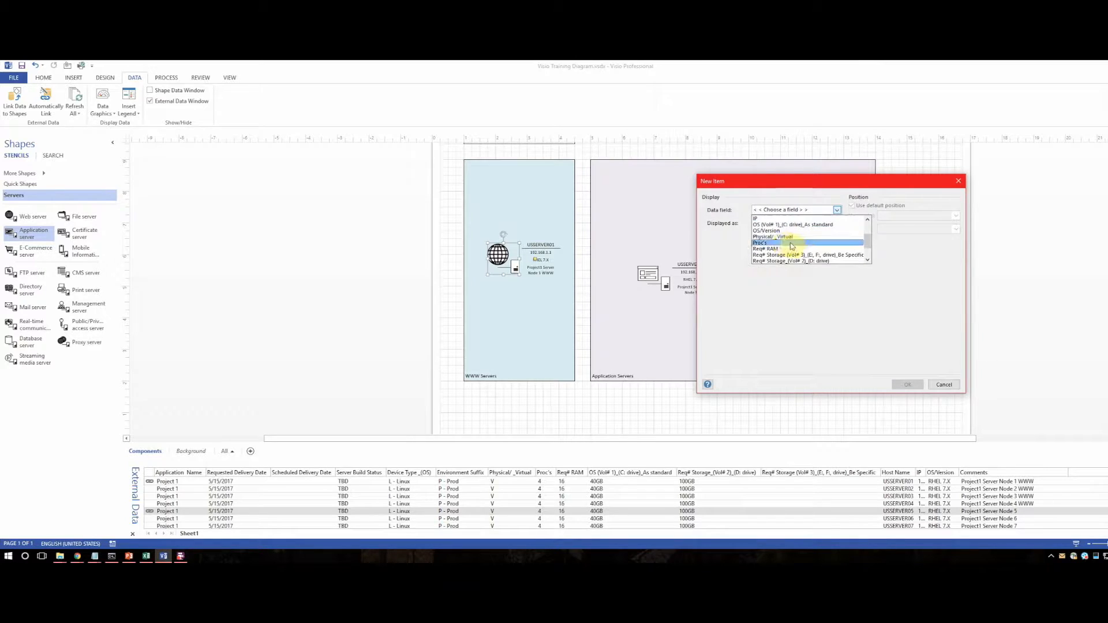
{"action": "left_click", "coordinate": [777, 231]}
{"action": "left_click", "coordinate": [774, 222]}
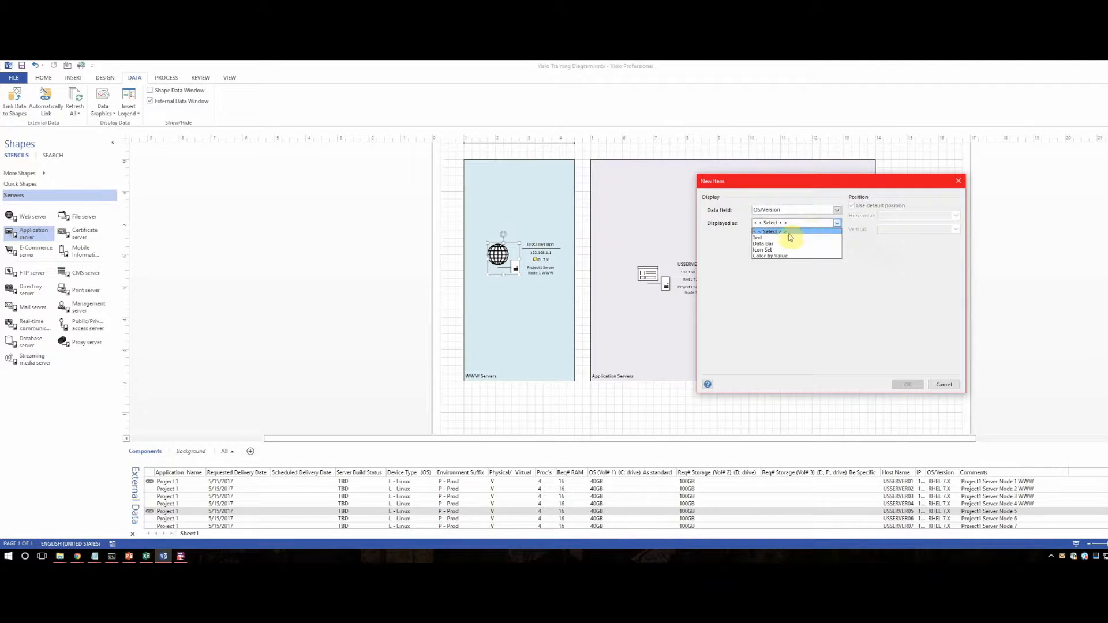
{"action": "left_click", "coordinate": [766, 238]}
{"action": "left_click", "coordinate": [805, 242]}
{"action": "left_click", "coordinate": [804, 242]}
Give the OS/Version item border type None and a value font size of 10 pt, and accept it.
{"action": "left_click", "coordinate": [781, 301]}
{"action": "left_click", "coordinate": [784, 300]}
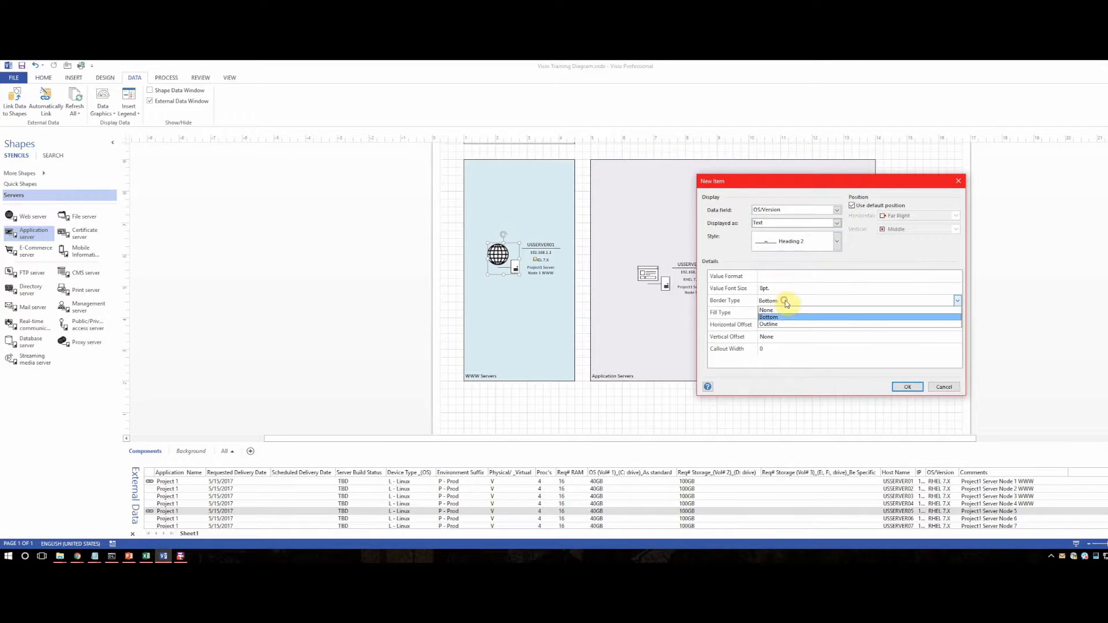
{"action": "left_click", "coordinate": [782, 311]}
{"action": "left_click", "coordinate": [782, 289]}
{"action": "type", "text": "10"}
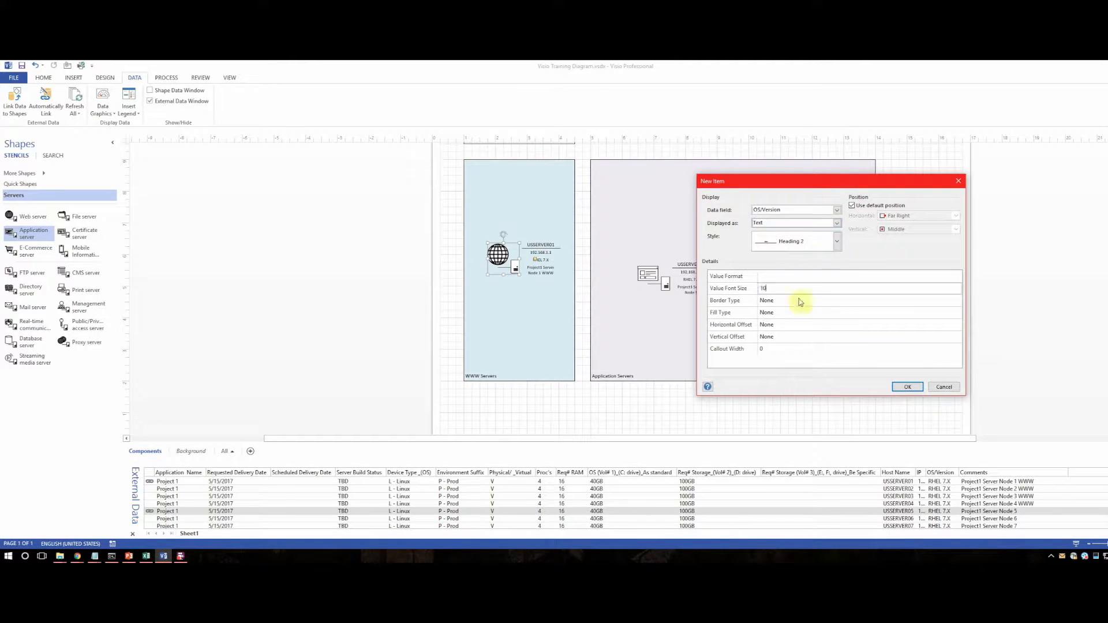
{"action": "left_click", "coordinate": [906, 387]}
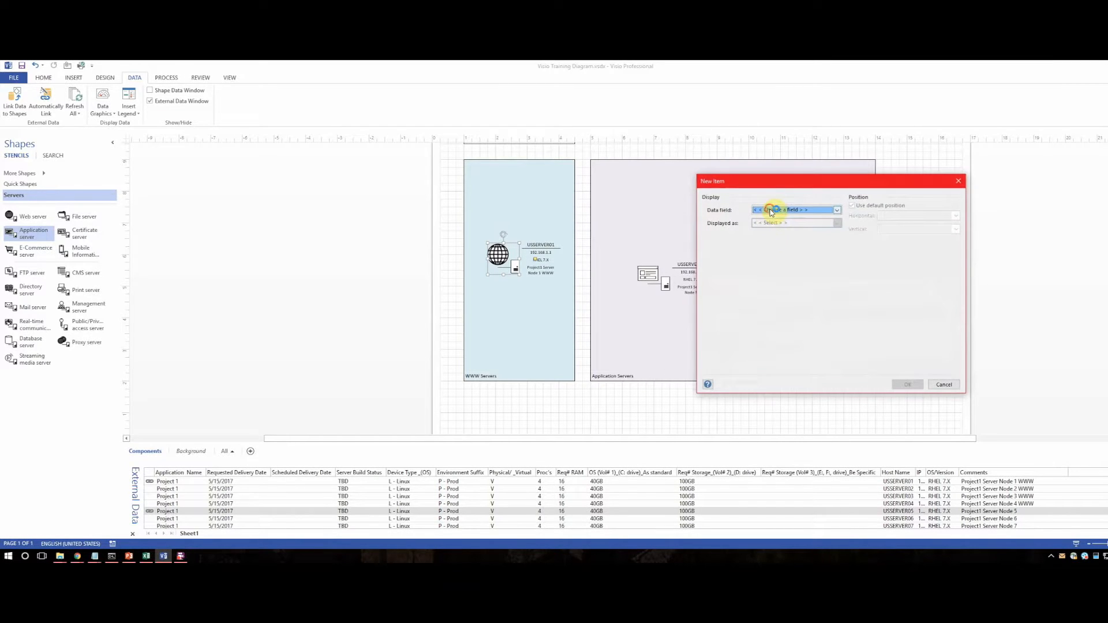
Create a new data graphic item that shows the Comments data field as Text.
{"action": "left_click", "coordinate": [773, 210]}
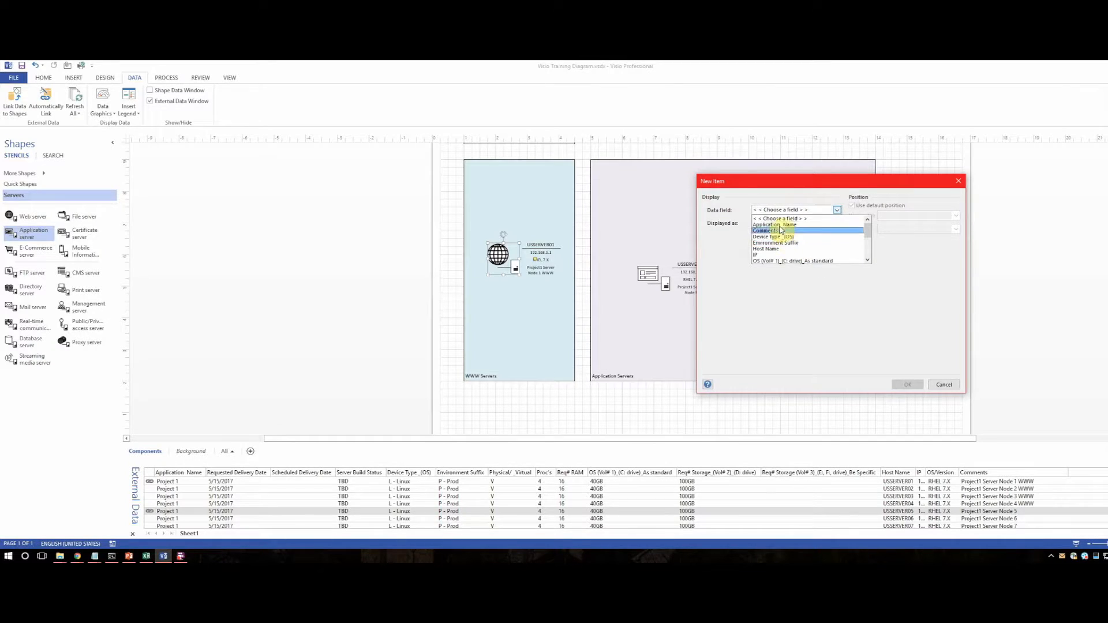
{"action": "left_click", "coordinate": [782, 231]}
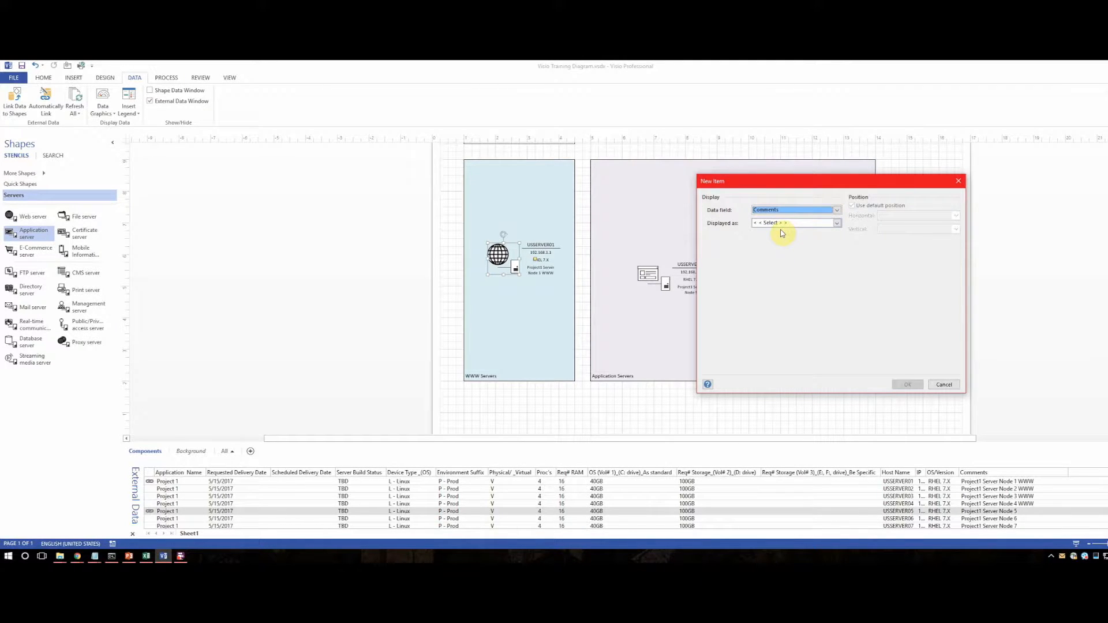
{"action": "left_click", "coordinate": [780, 224]}
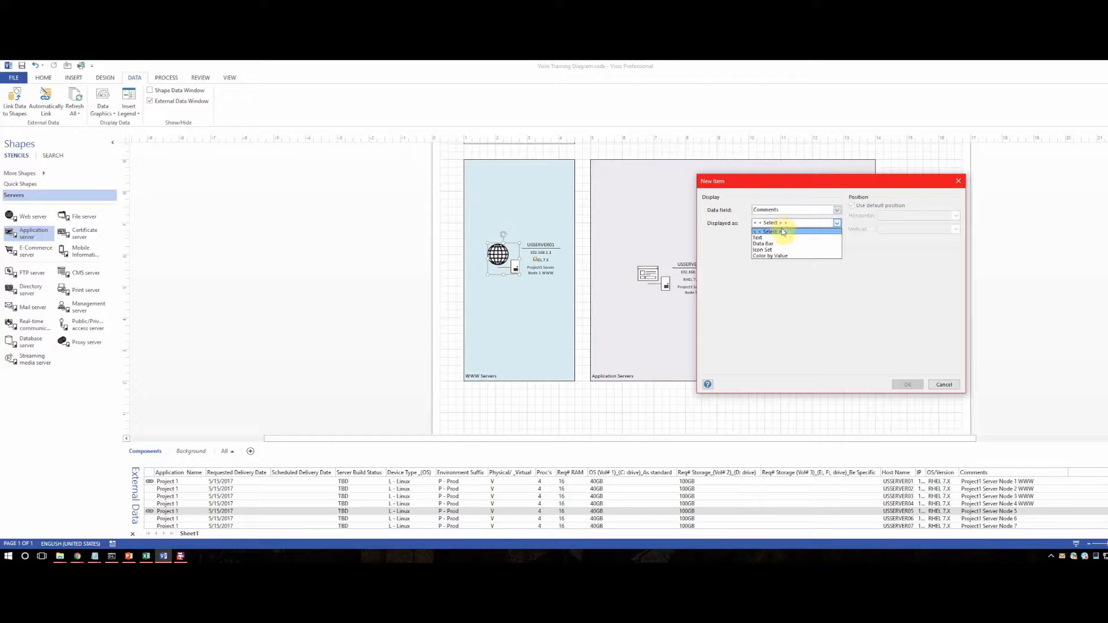
{"action": "left_click", "coordinate": [782, 238]}
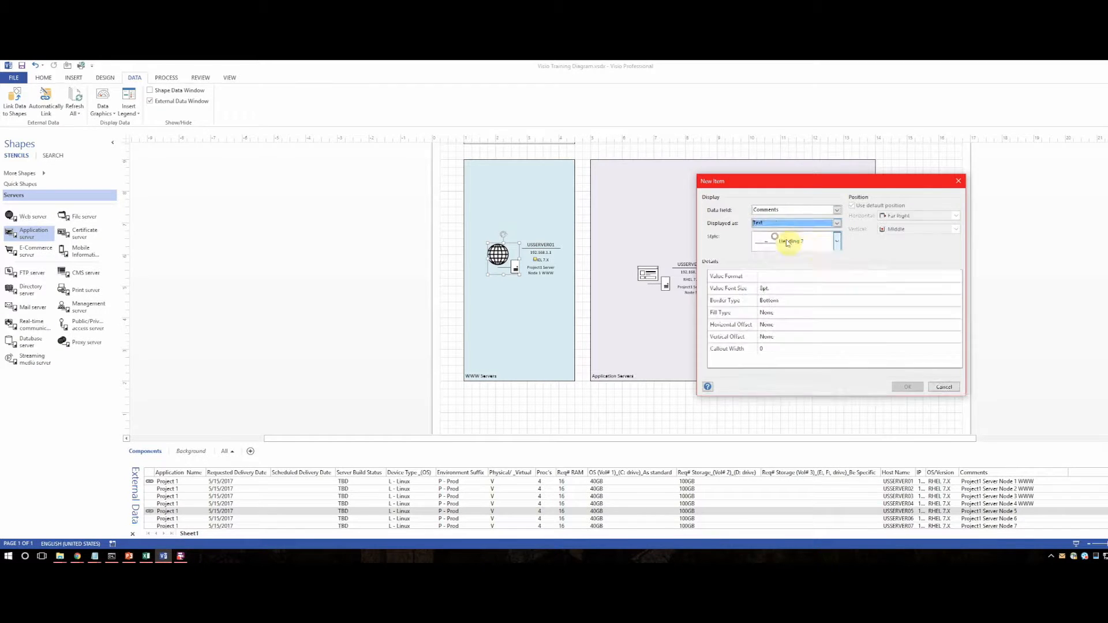
Set the Comments item's value font size to 10 pt with a Bottom border, accept it and apply the data graphic to the shapes.
{"action": "left_click", "coordinate": [785, 288]}
{"action": "type", "text": "10"}
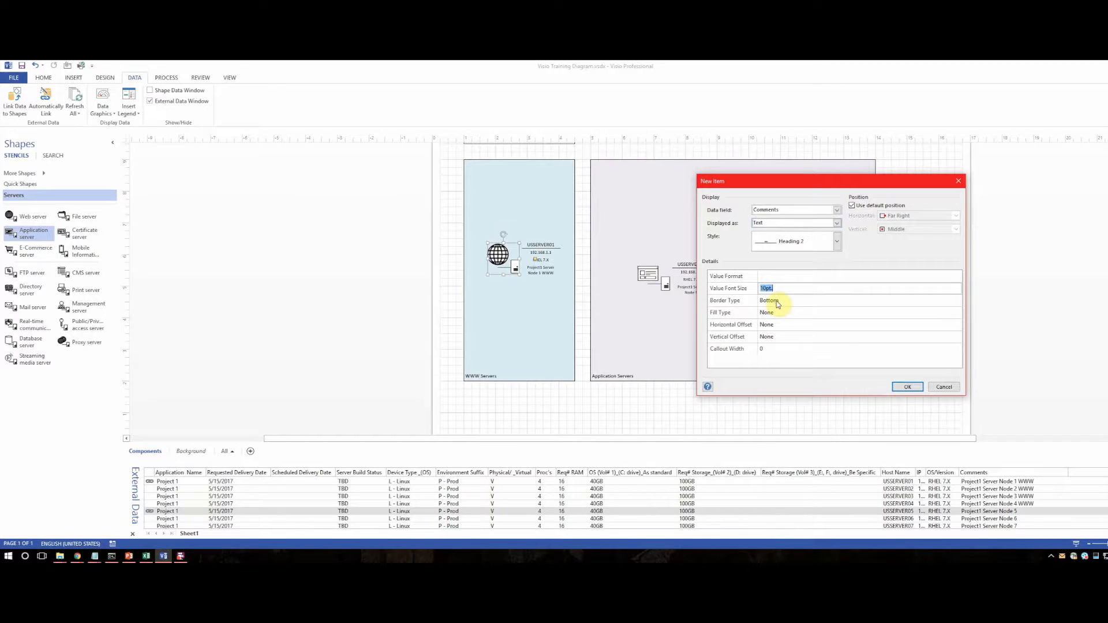
{"action": "left_click", "coordinate": [778, 301]}
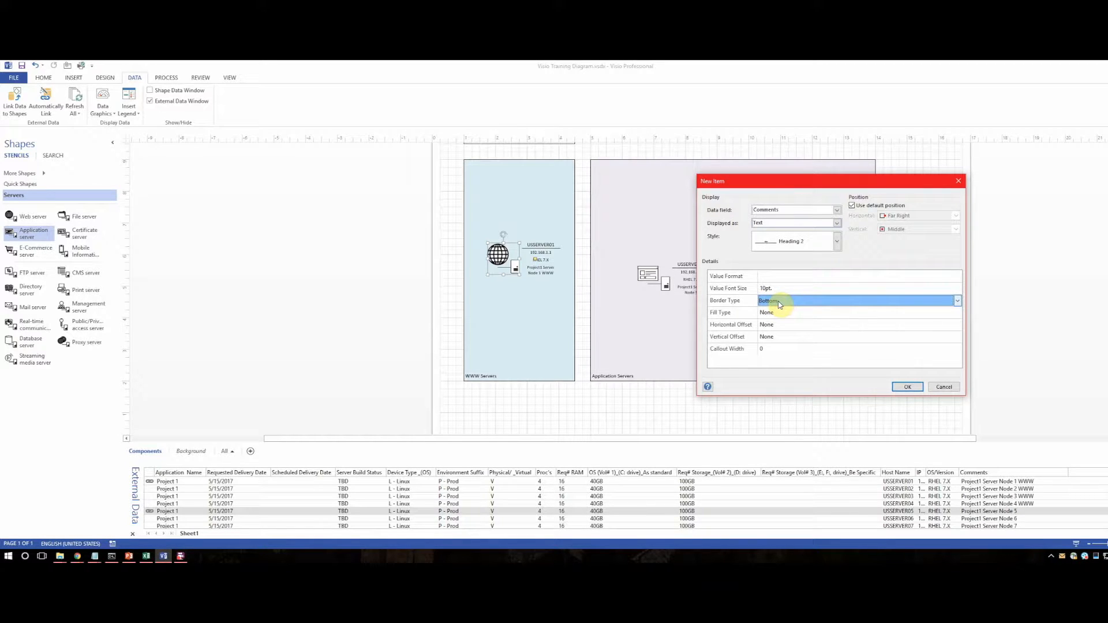
{"action": "left_click", "coordinate": [785, 286]}
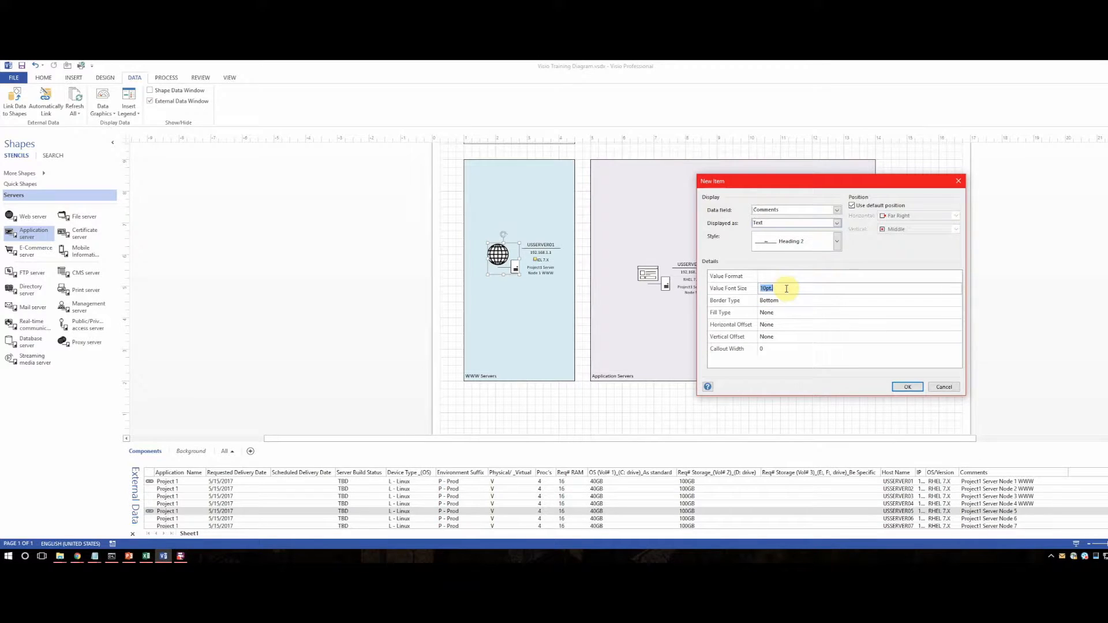
{"action": "left_click", "coordinate": [787, 301]}
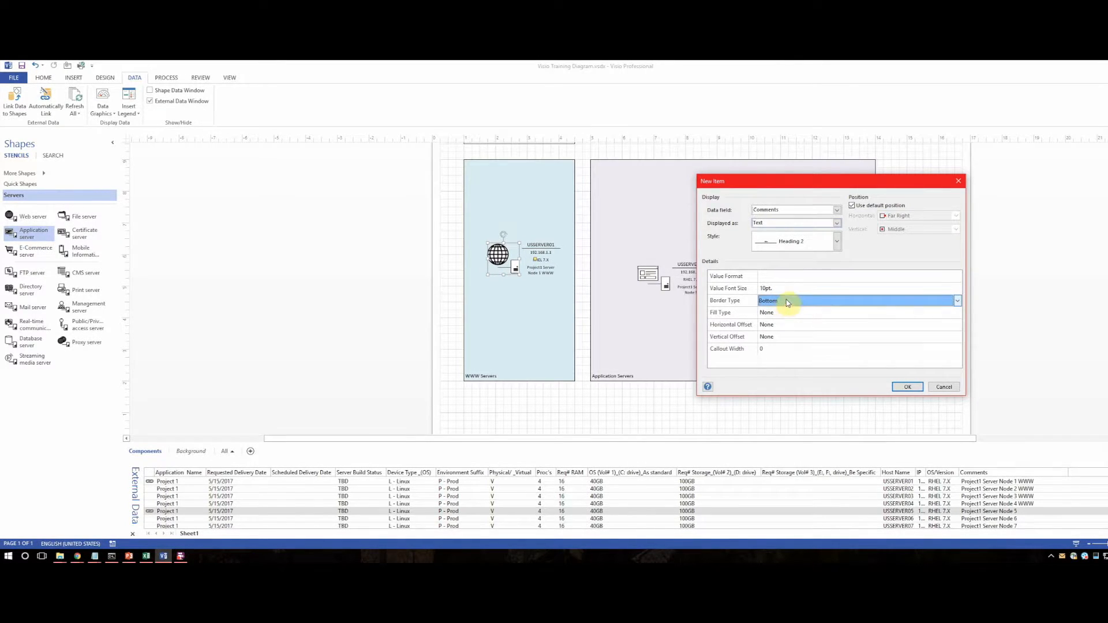
{"action": "left_click", "coordinate": [907, 387]}
{"action": "left_click", "coordinate": [856, 373]}
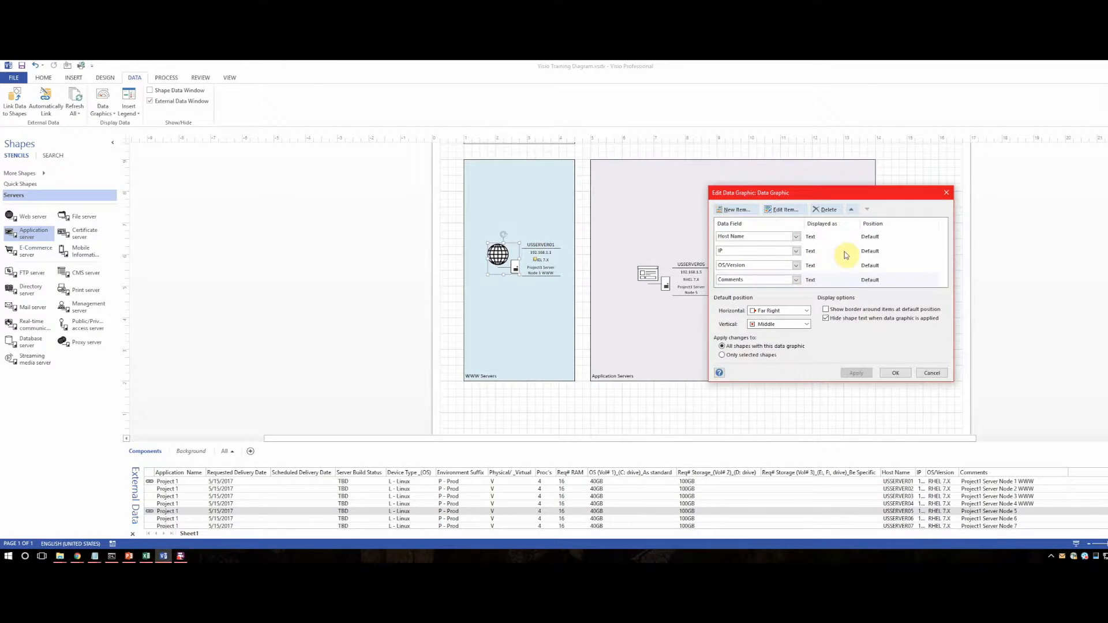
Move the Comments item up one place in the data graphic, above OS/Version.
{"action": "left_click", "coordinate": [875, 266]}
{"action": "left_click", "coordinate": [872, 279]}
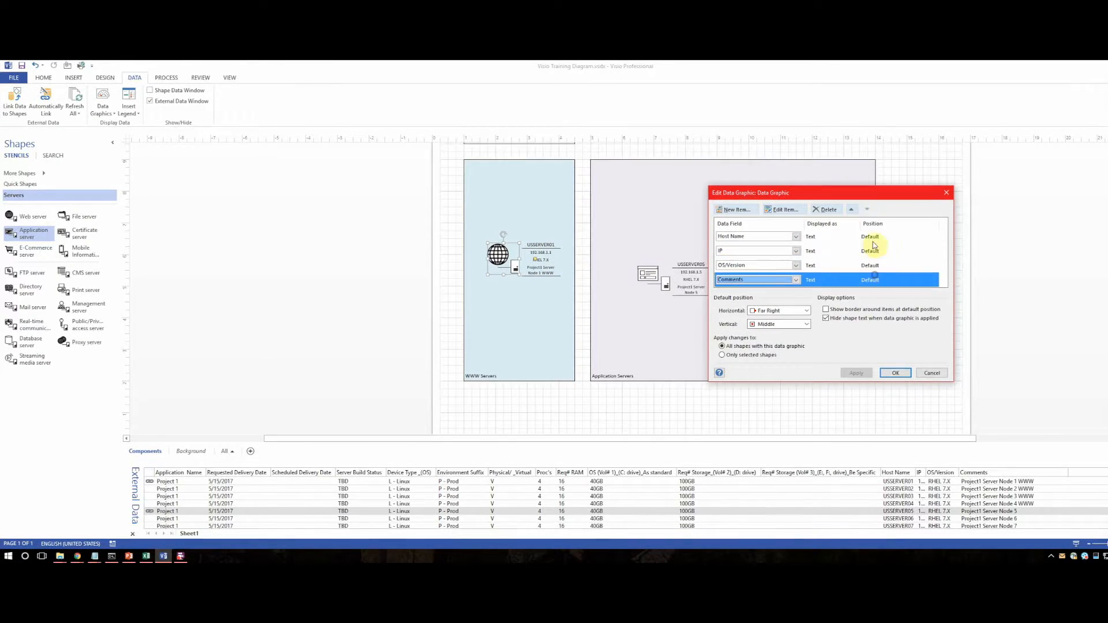
{"action": "left_click", "coordinate": [852, 210]}
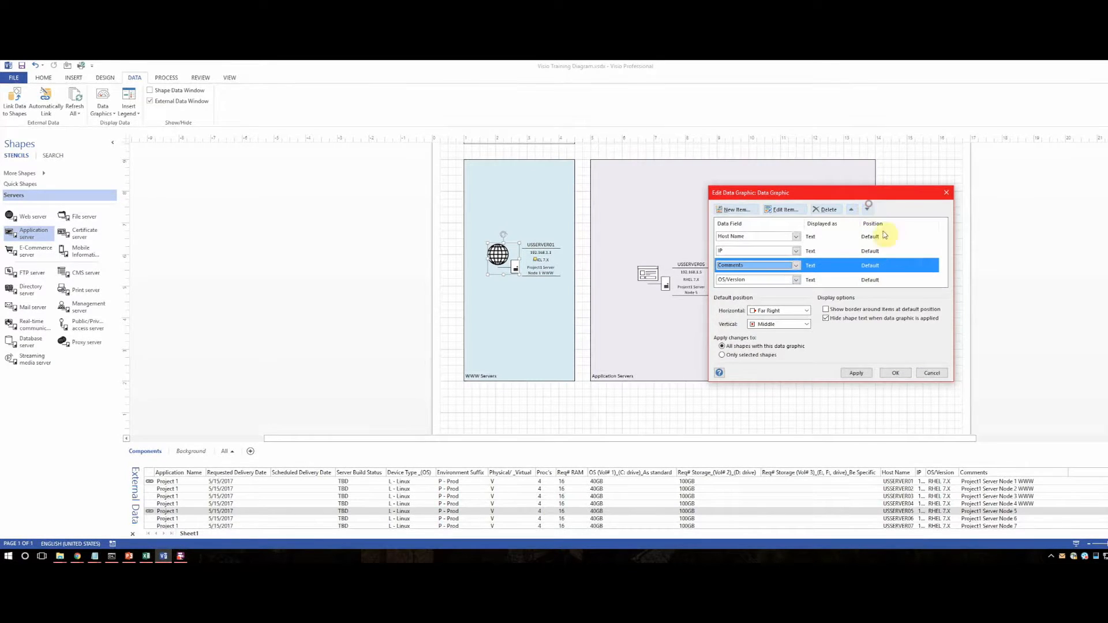
Move the Comments item down one place in the data graphic, below OS/Version.
{"action": "left_click", "coordinate": [867, 209]}
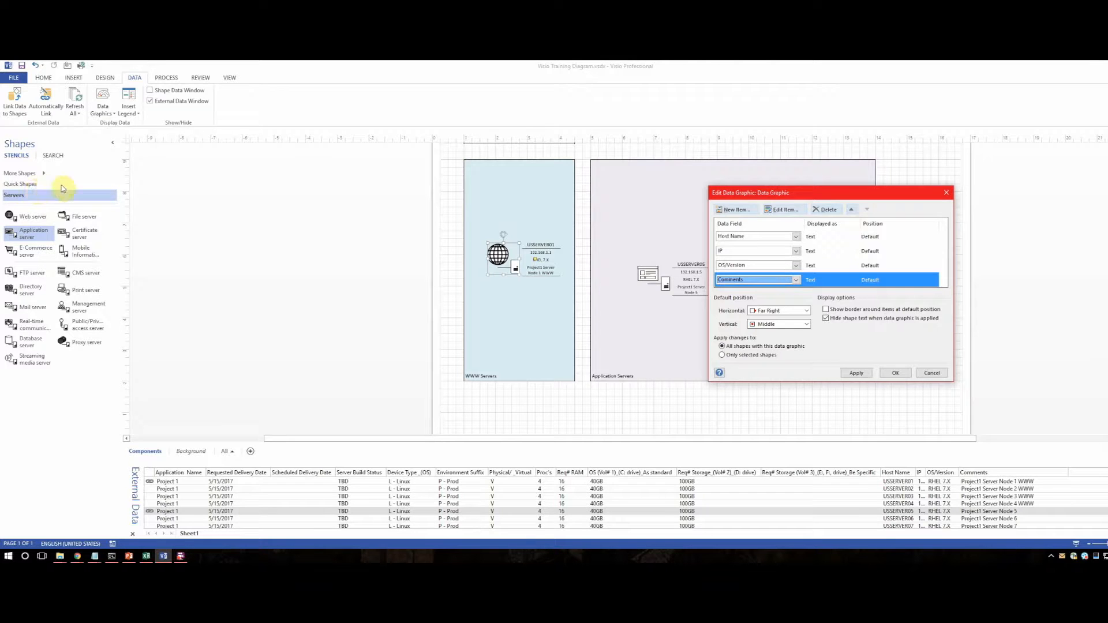
Try the Center and Right Edge default horizontal positions for the data graphic, applying each to the shapes.
{"action": "left_click", "coordinate": [807, 313]}
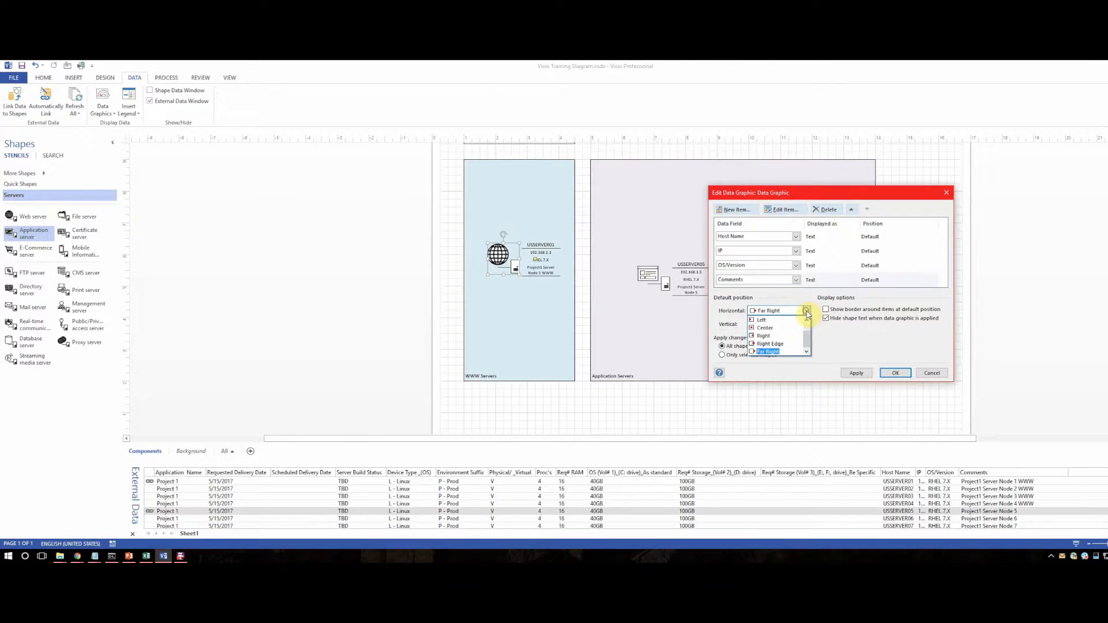
{"action": "left_click", "coordinate": [769, 330]}
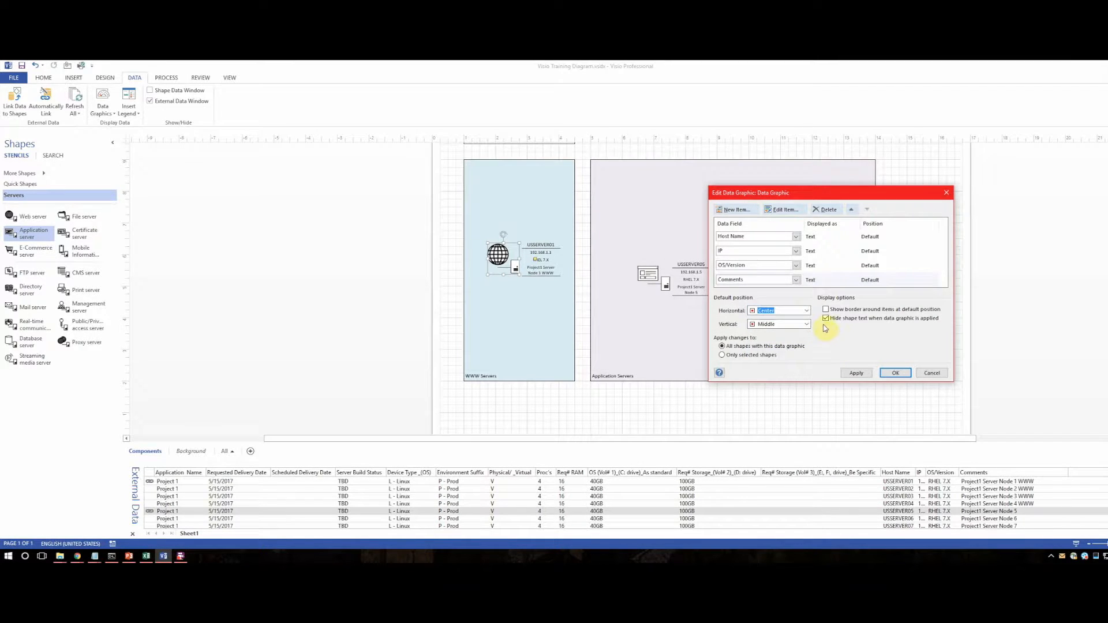
{"action": "left_click", "coordinate": [857, 373]}
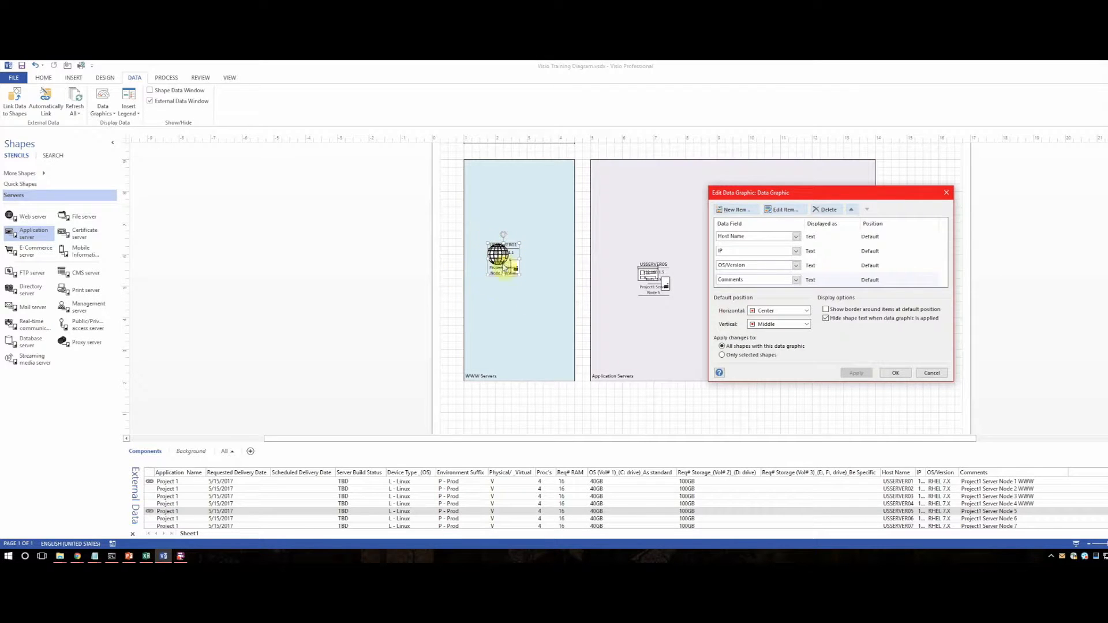
{"action": "left_click", "coordinate": [810, 308]}
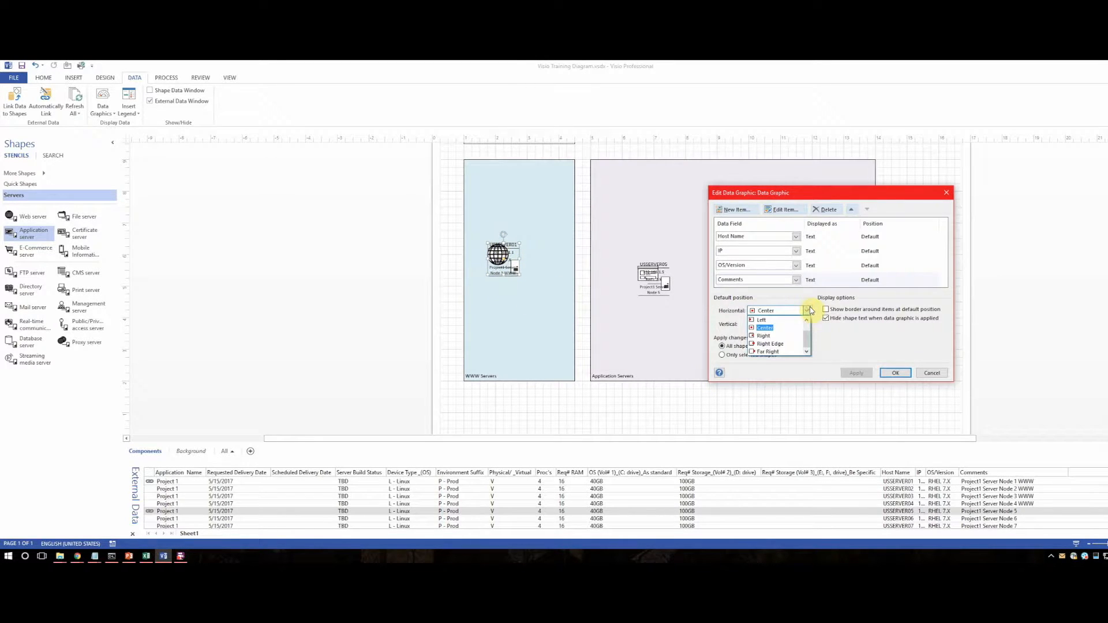
{"action": "left_click", "coordinate": [783, 344]}
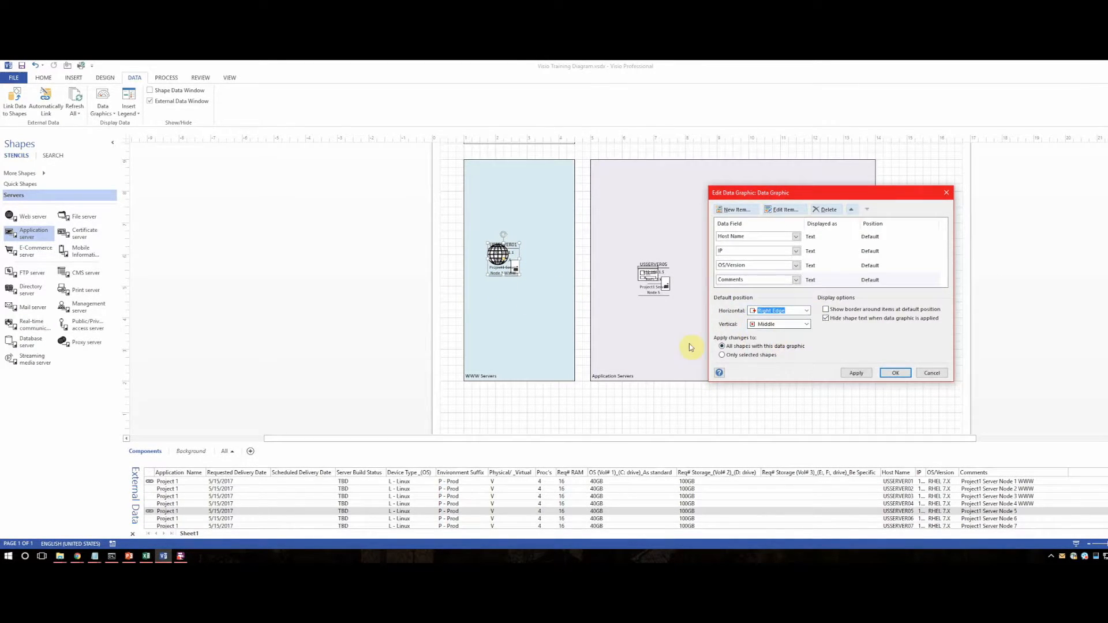
{"action": "left_click", "coordinate": [856, 372]}
Set the data graphic's default horizontal position to Far Right, apply it to the shapes and accept the data graphic.
{"action": "left_click", "coordinate": [793, 312]}
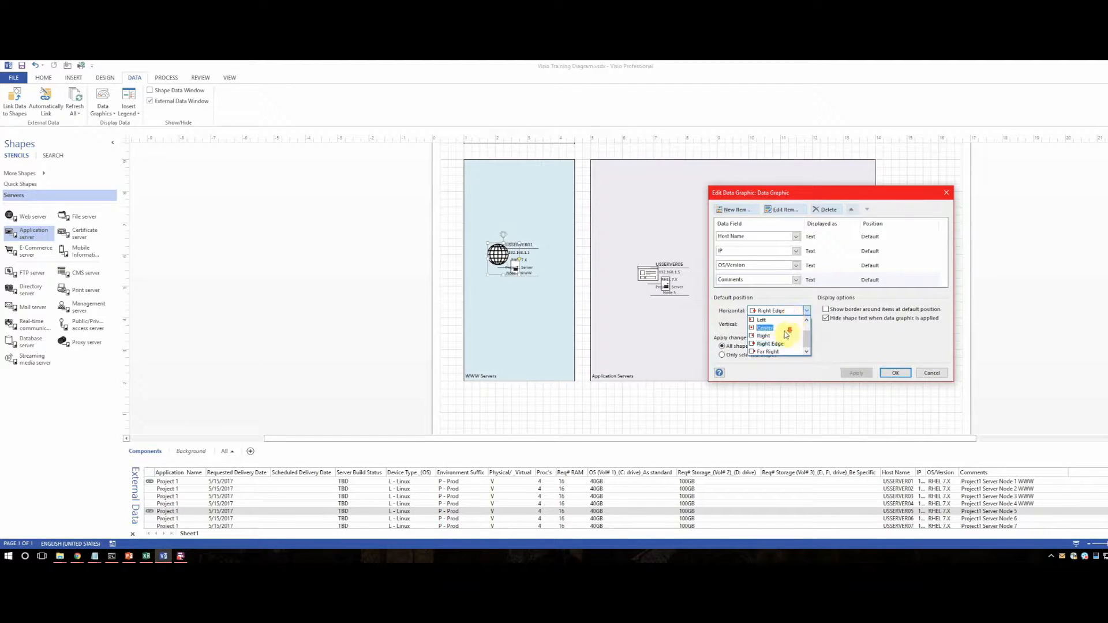
{"action": "left_click", "coordinate": [768, 351]}
{"action": "left_click", "coordinate": [856, 372]}
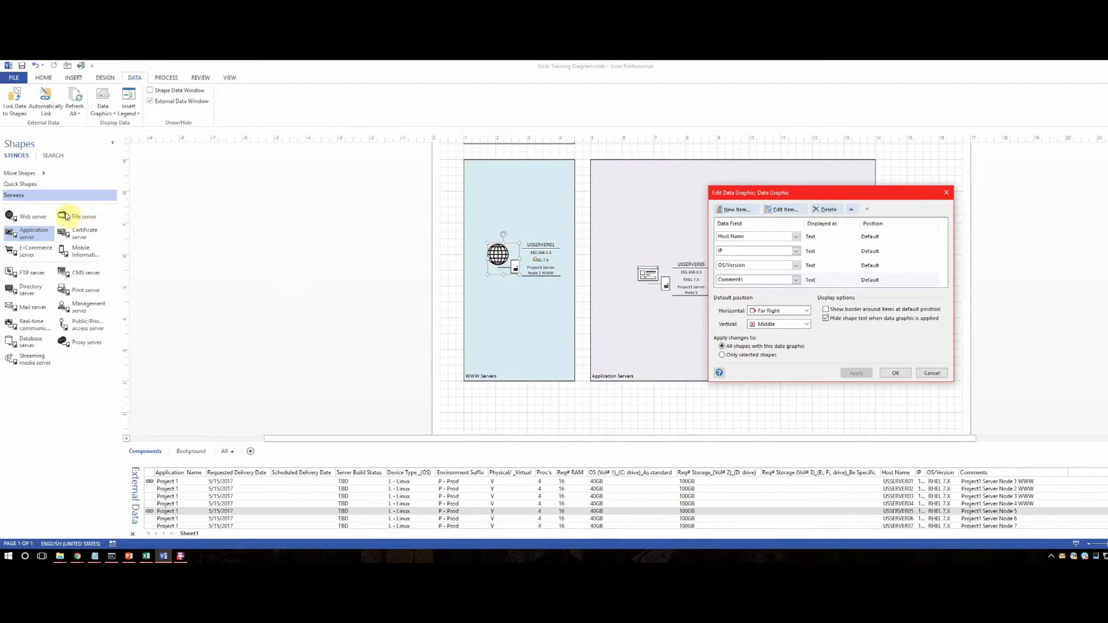
{"action": "left_click", "coordinate": [895, 373]}
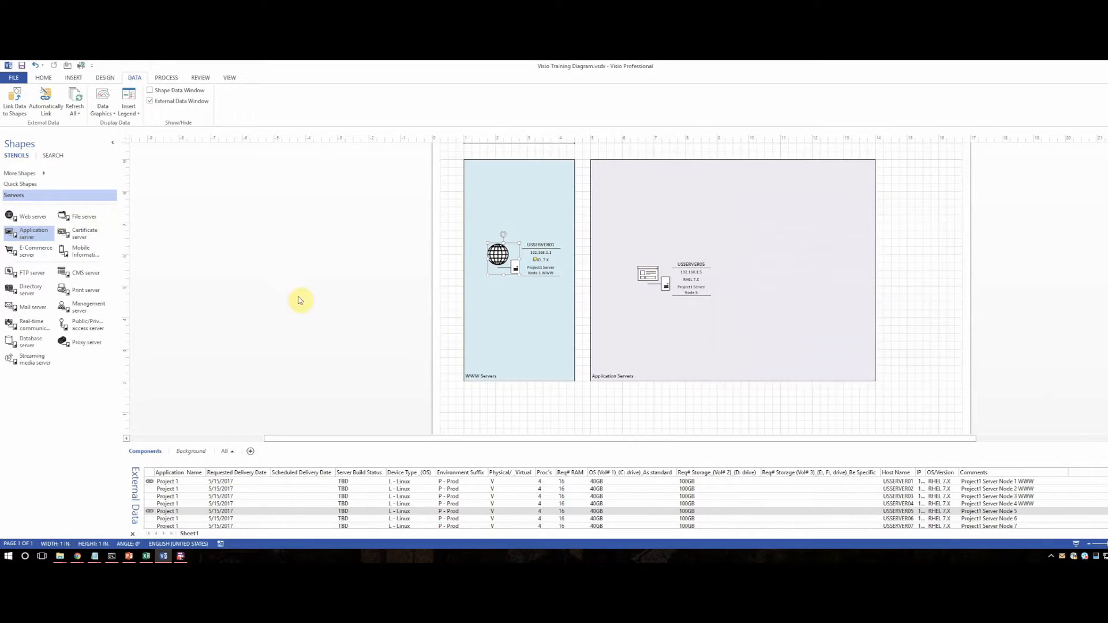
{"action": "left_click", "coordinate": [63, 217]}
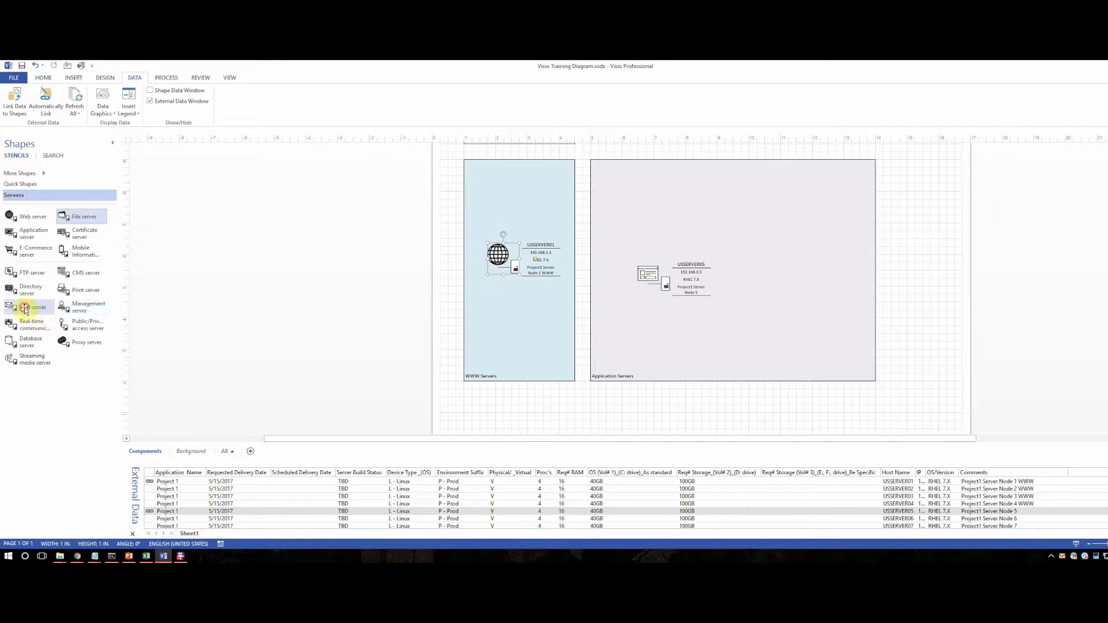
{"action": "left_click", "coordinate": [26, 341]}
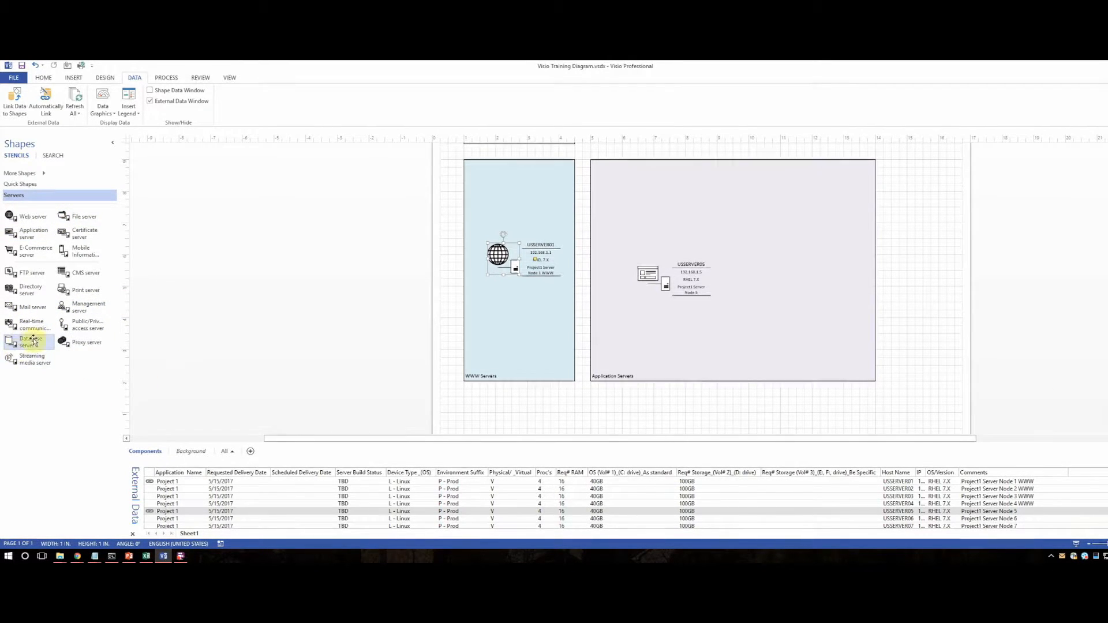
{"action": "left_click", "coordinate": [26, 232]}
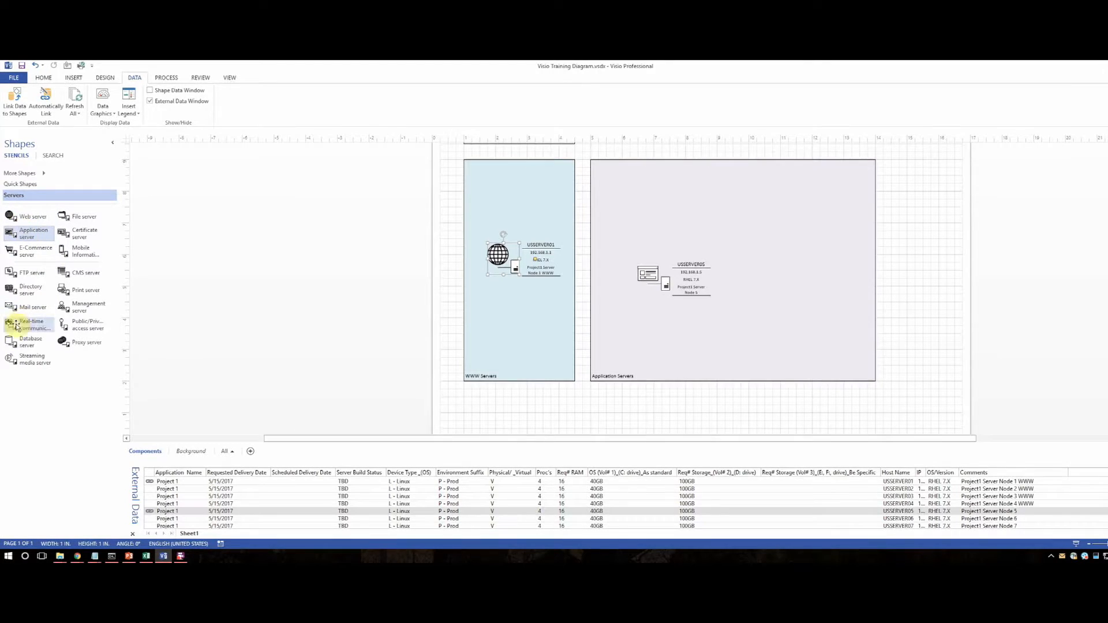
{"action": "left_click", "coordinate": [26, 341]}
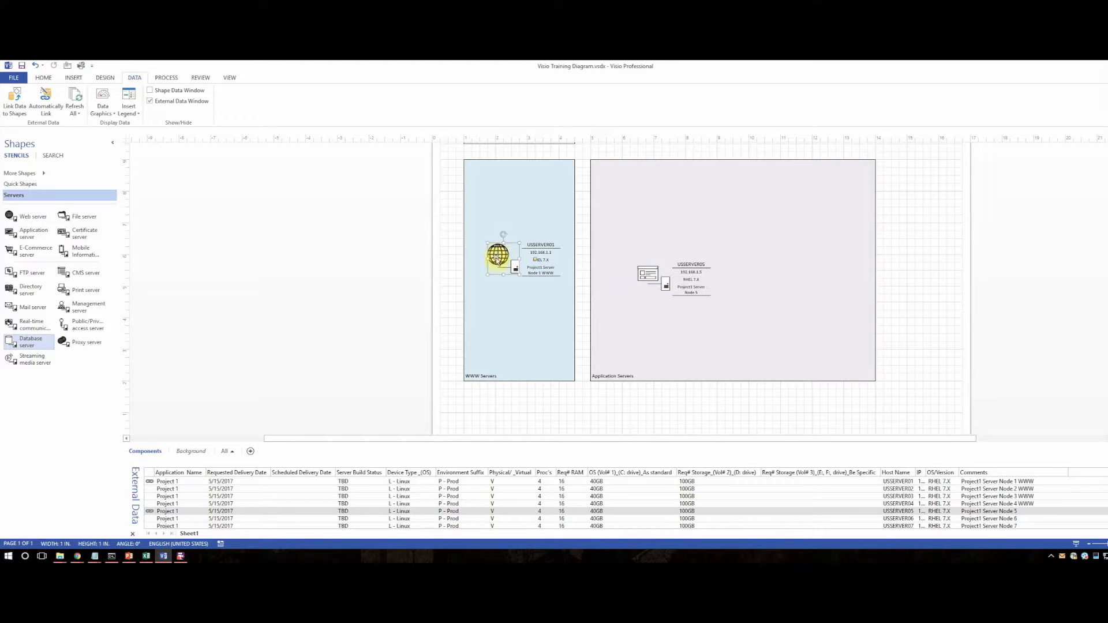
{"action": "left_click", "coordinate": [102, 109]}
{"action": "left_click", "coordinate": [101, 113]}
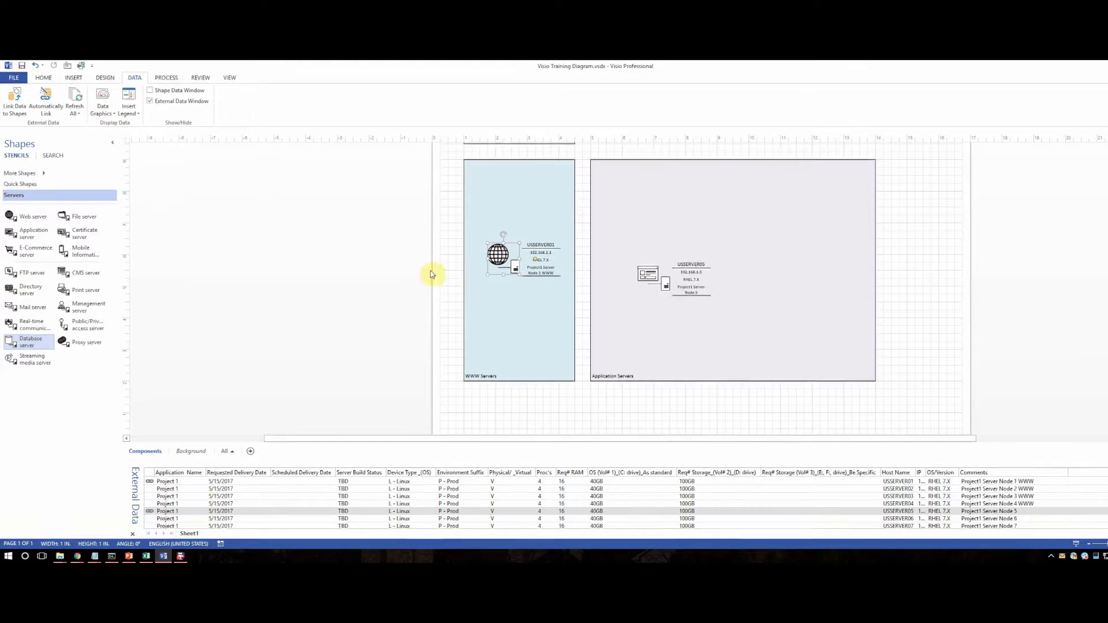
Move the application server shape level with the web server shape and try both available data graphics on it, keeping the first.
{"action": "left_click_drag", "start_coordinate": [648, 277], "coordinate": [633, 250]}
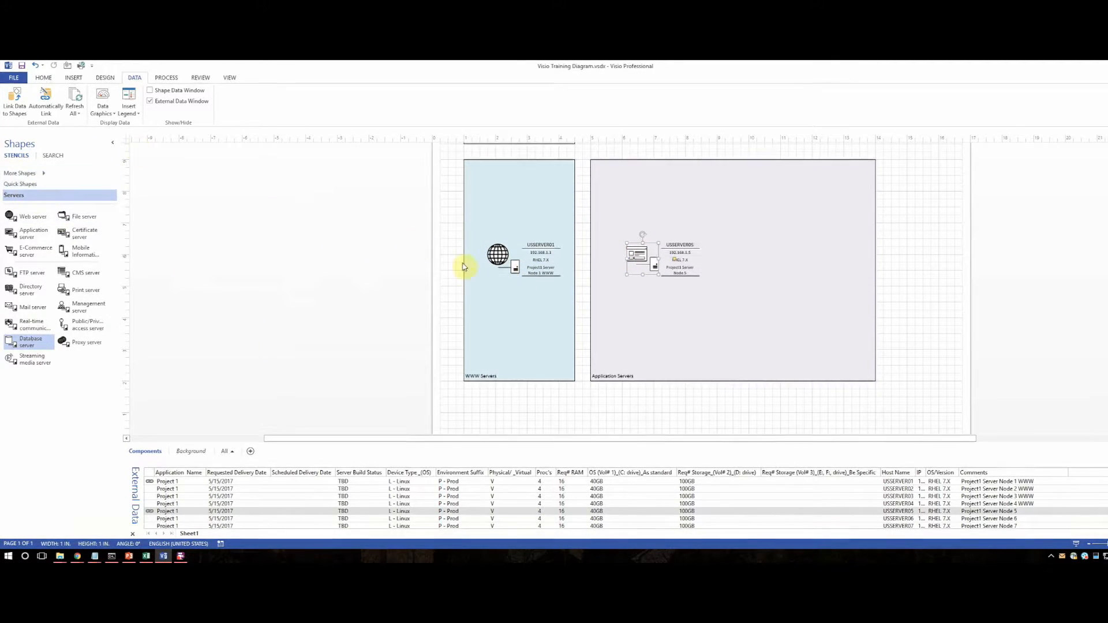
{"action": "left_click", "coordinate": [107, 110]}
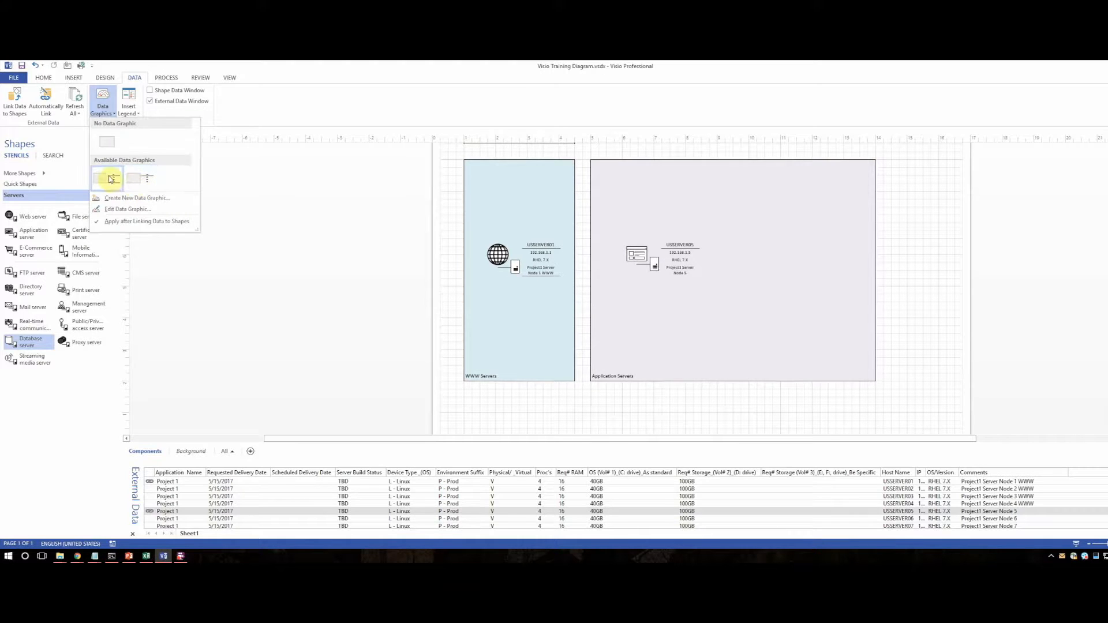
{"action": "left_click", "coordinate": [136, 181]}
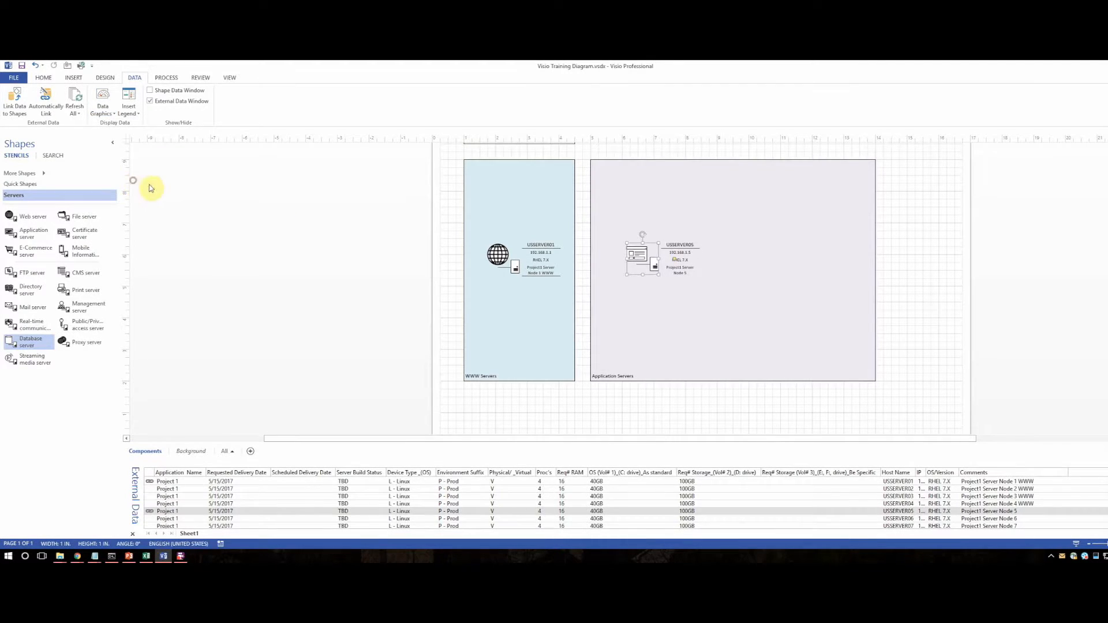
{"action": "left_click", "coordinate": [103, 102]}
{"action": "left_click", "coordinate": [101, 181]}
{"action": "left_click", "coordinate": [393, 257]}
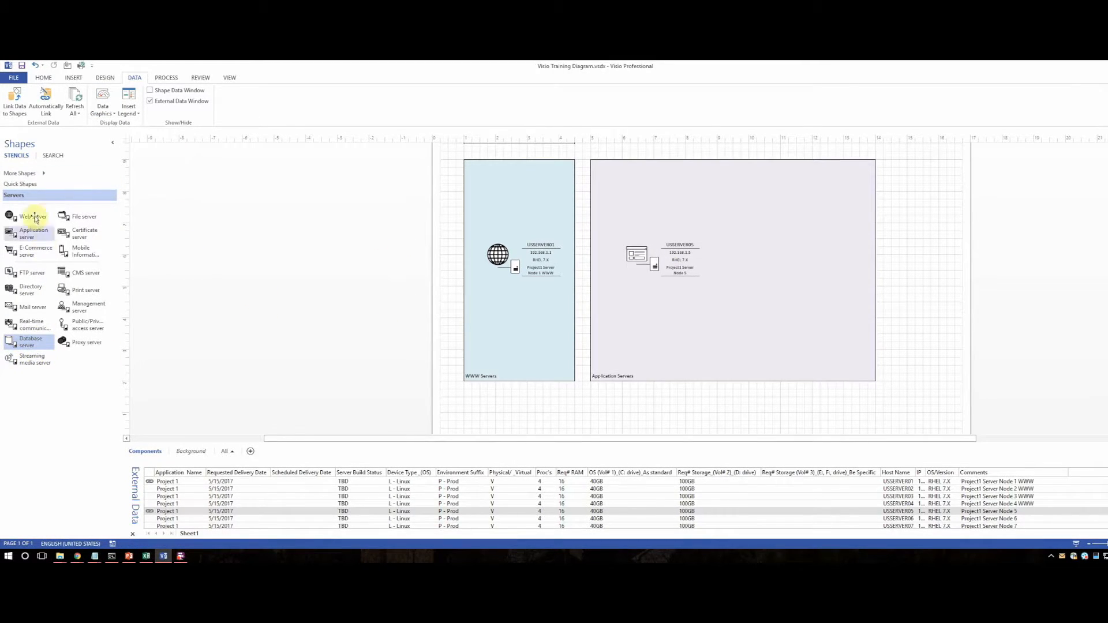
Create a new stencil in US units and move the web server shape with its data graphic into it.
{"action": "right_click", "coordinate": [26, 173]}
{"action": "left_click", "coordinate": [17, 180]}
{"action": "left_click", "coordinate": [17, 176]}
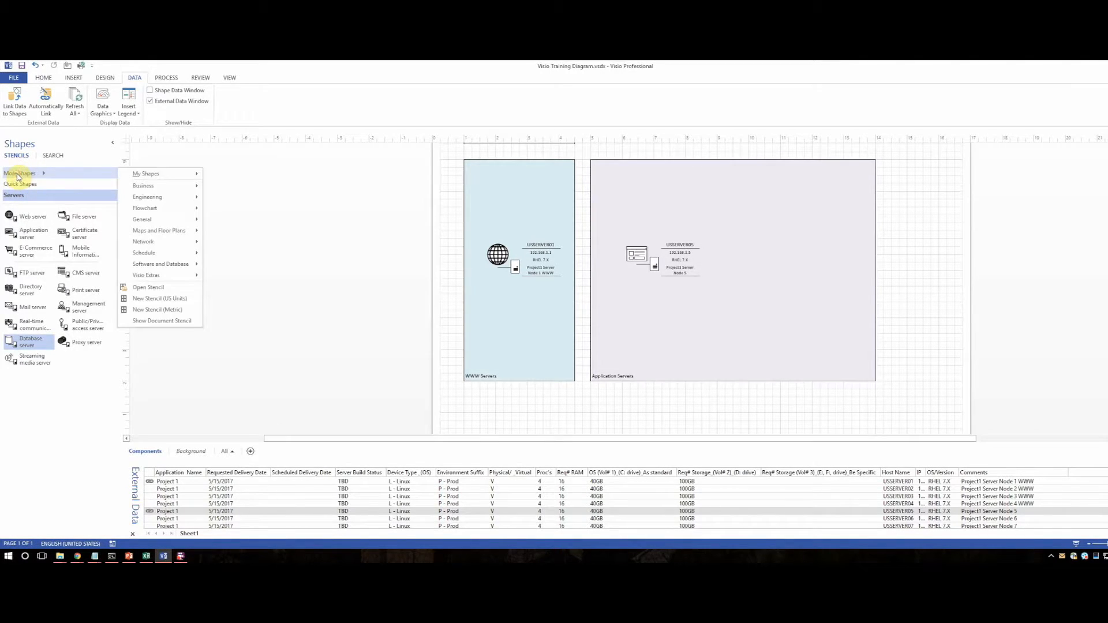
{"action": "left_click", "coordinate": [151, 299]}
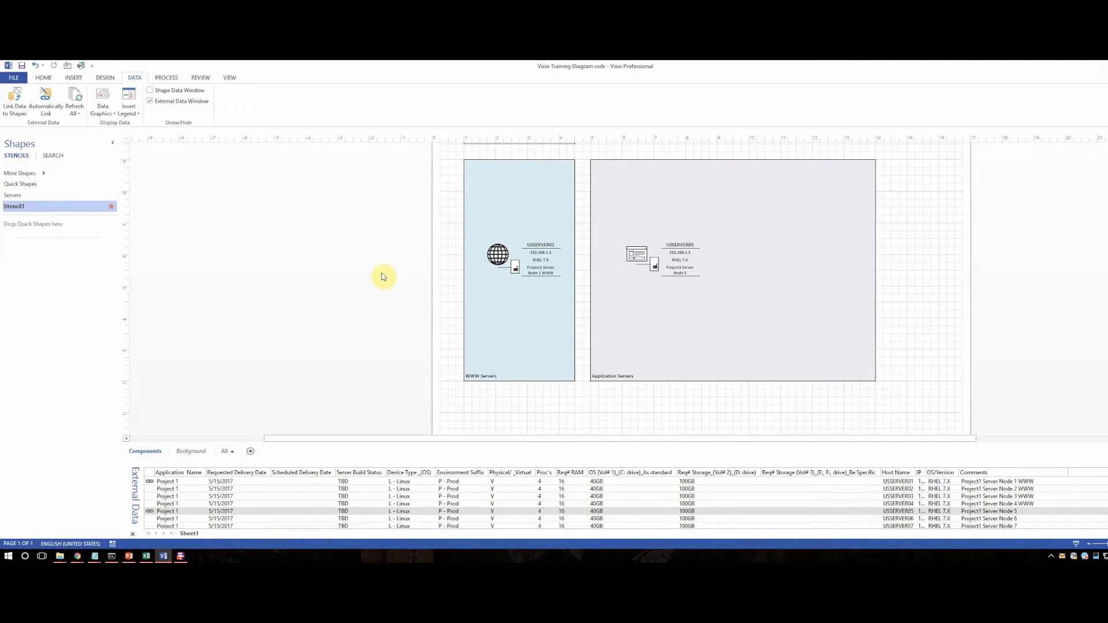
{"action": "left_click", "coordinate": [496, 256]}
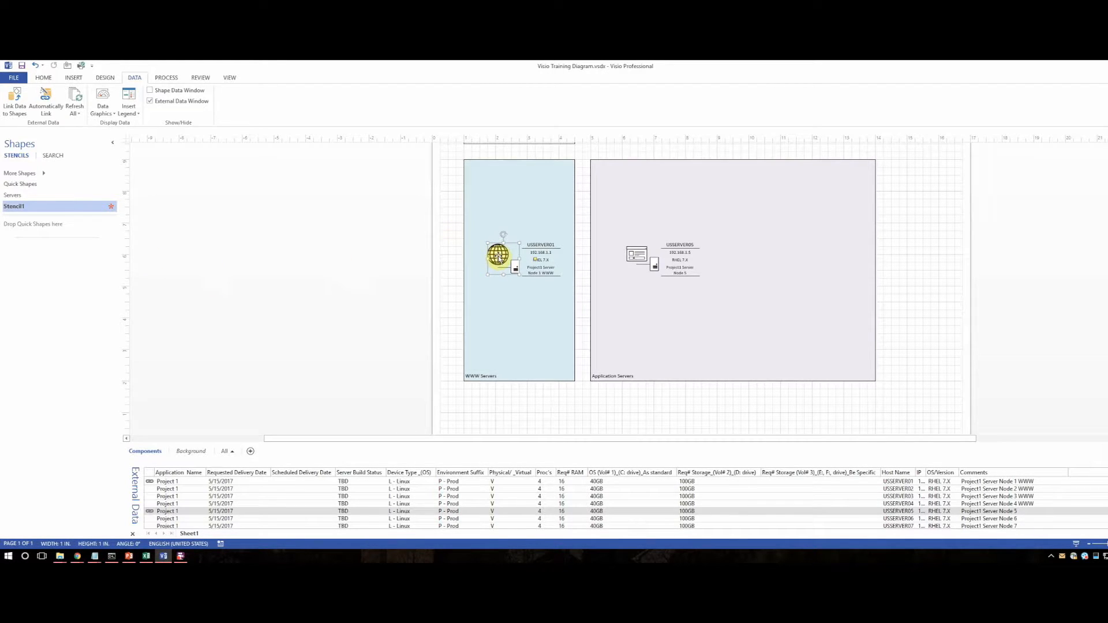
{"action": "left_click_drag", "start_coordinate": [498, 257], "coordinate": [18, 252]}
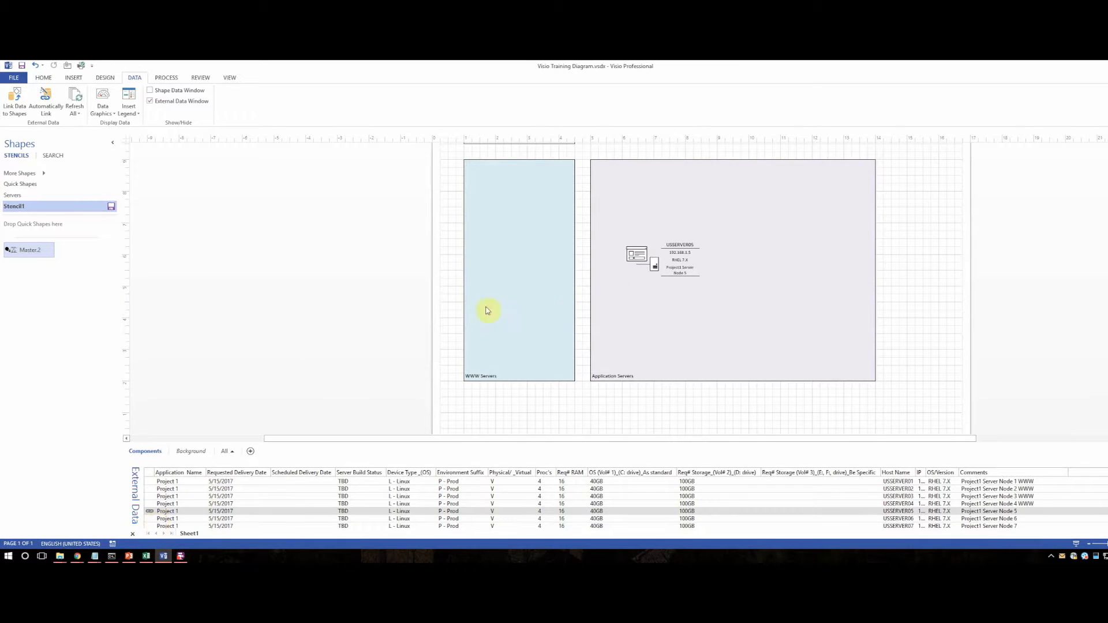
Try adding the application server shape to the new stencil as a pasted copy, and delete that master.
{"action": "left_click", "coordinate": [639, 254]}
{"action": "right_click", "coordinate": [641, 258]}
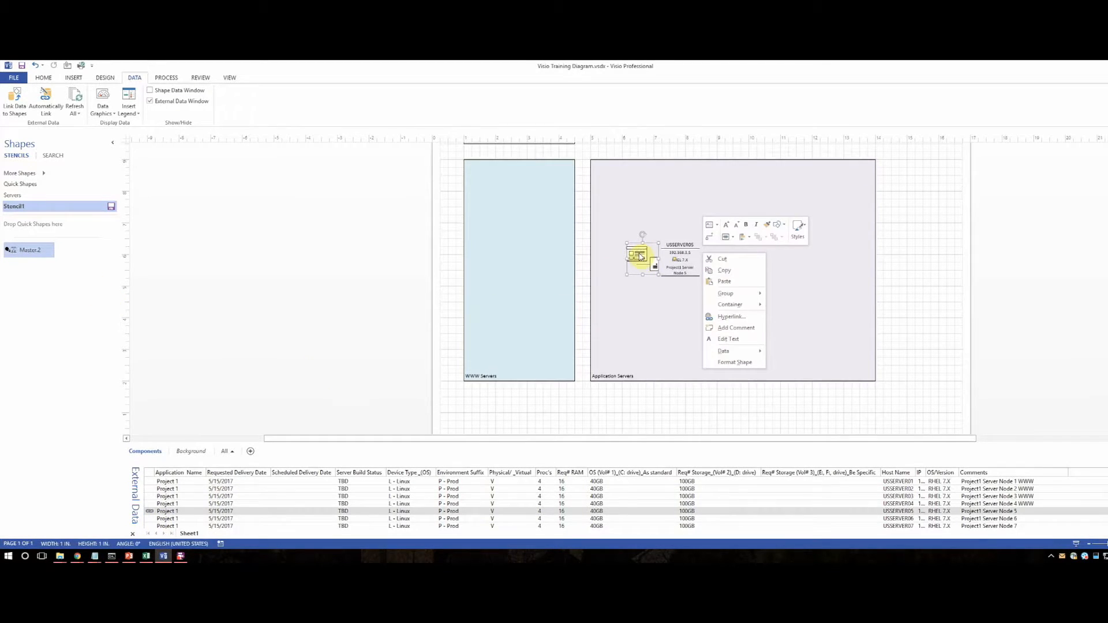
{"action": "left_click", "coordinate": [716, 271]}
{"action": "right_click", "coordinate": [50, 312]}
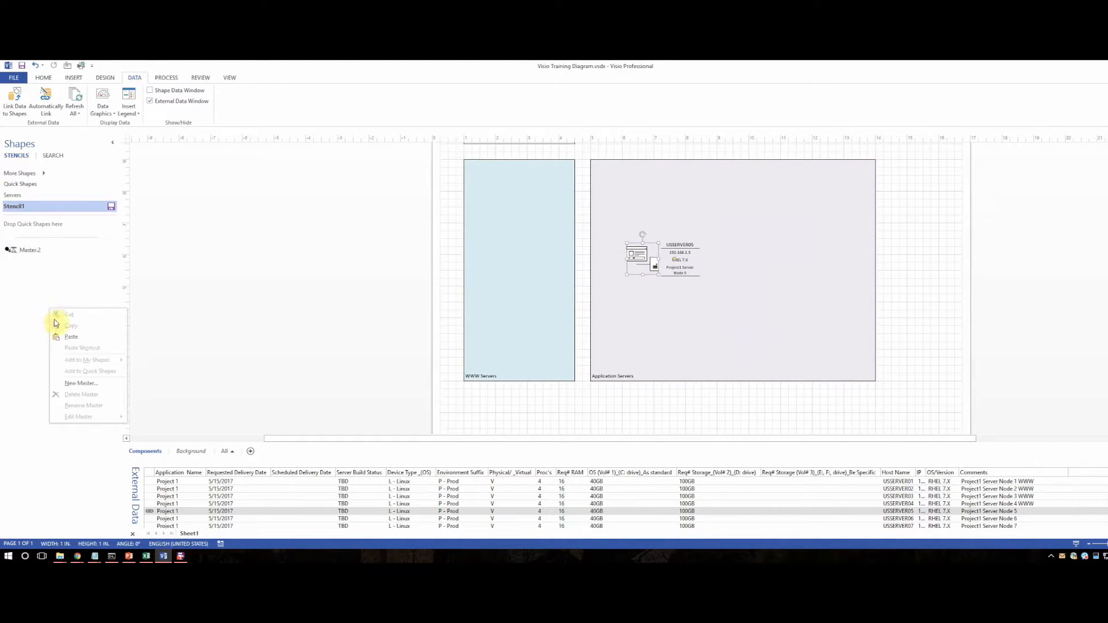
{"action": "left_click", "coordinate": [71, 336]}
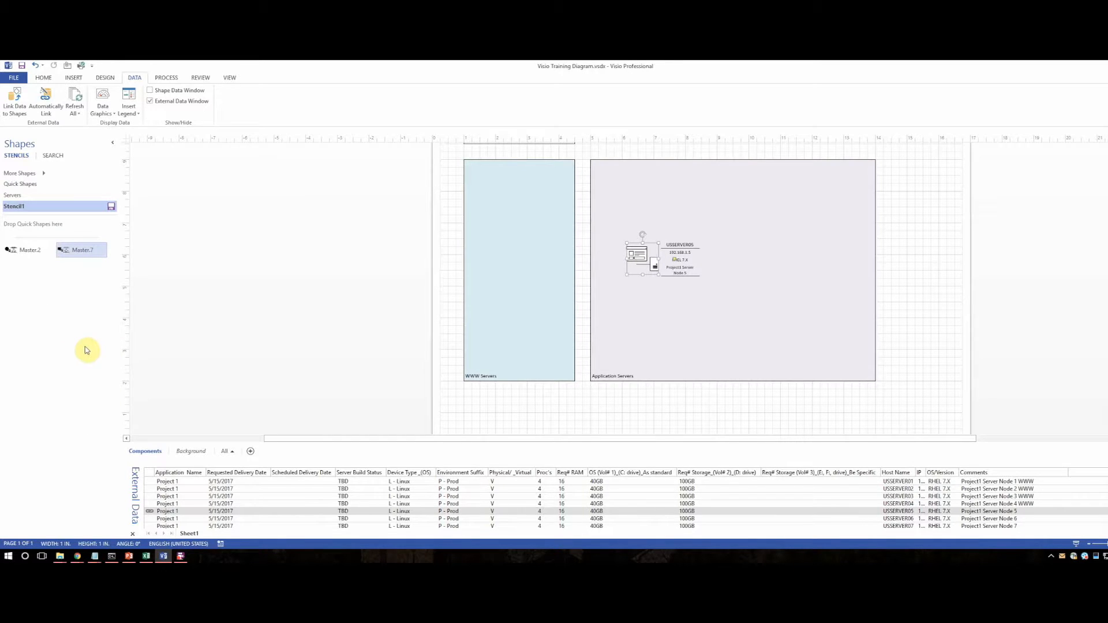
{"action": "right_click", "coordinate": [76, 252]}
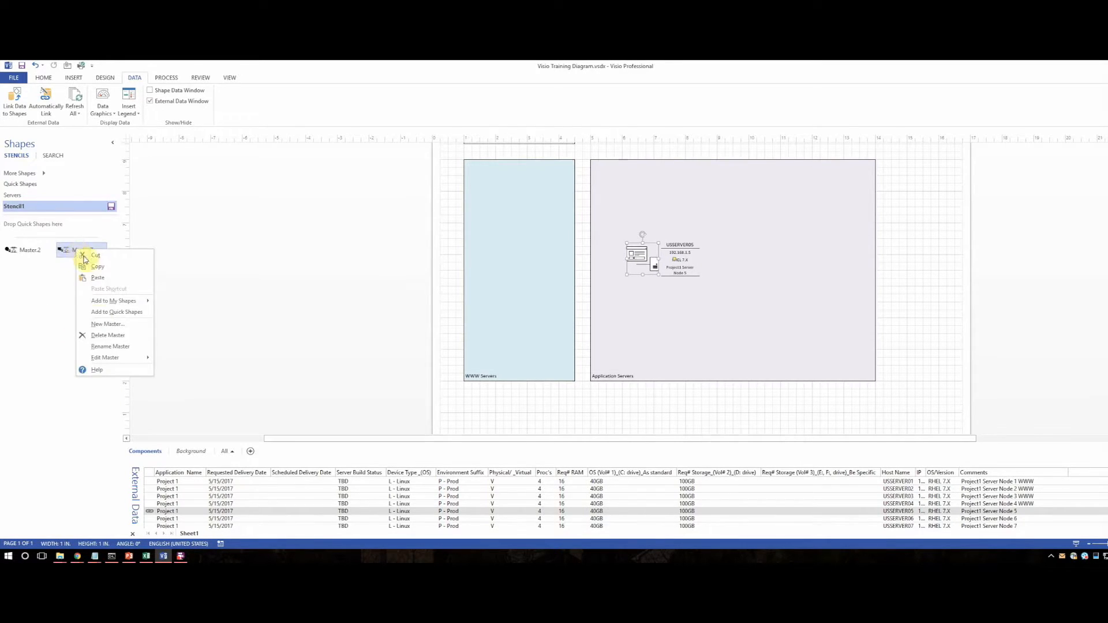
{"action": "left_click", "coordinate": [98, 334]}
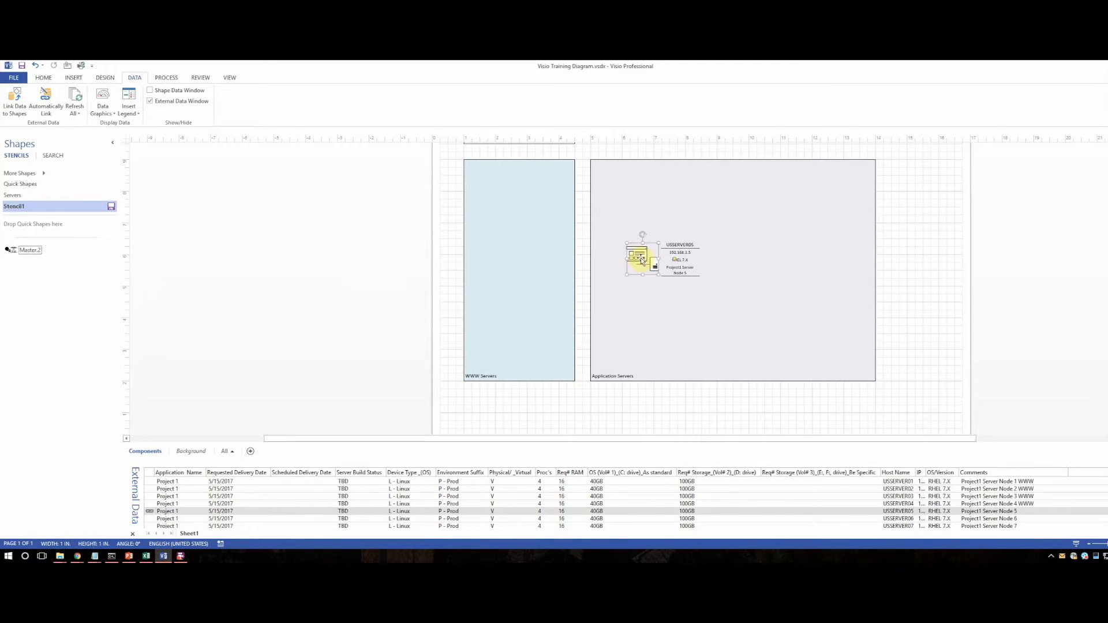
Move the application server shape from the page into the stencil and rename the two masters Web server and App Server.
{"action": "left_click_drag", "start_coordinate": [638, 259], "coordinate": [75, 261]}
{"action": "left_click", "coordinate": [29, 252]}
{"action": "left_click", "coordinate": [29, 250]}
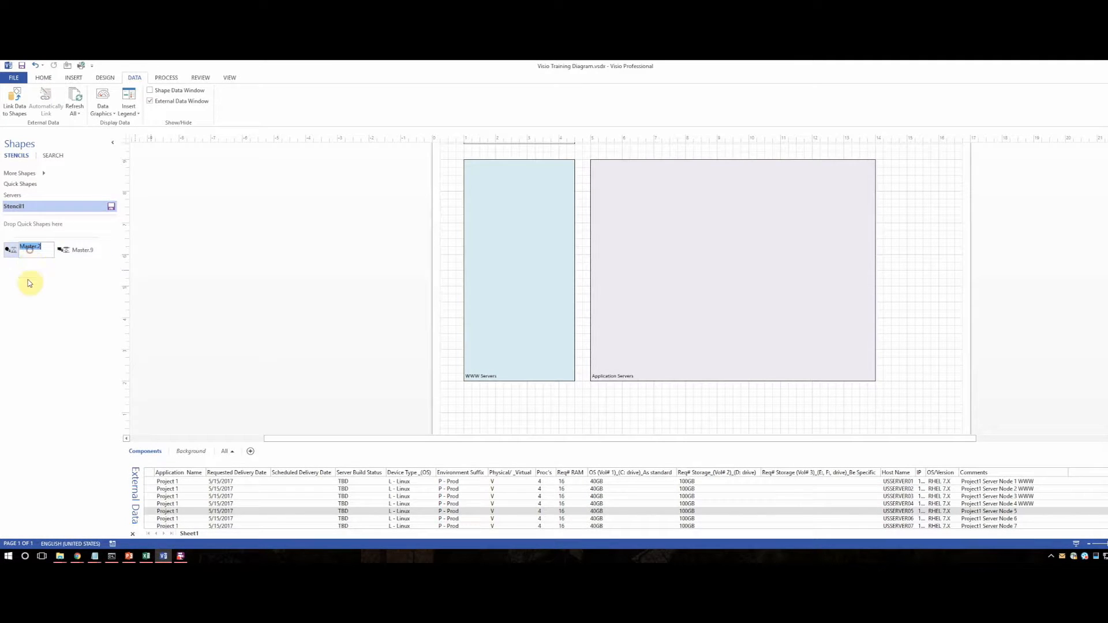
{"action": "type", "text": "Web Server"}
{"action": "left_click", "coordinate": [82, 248]}
{"action": "left_click", "coordinate": [82, 247]}
{"action": "type", "text": "A"}
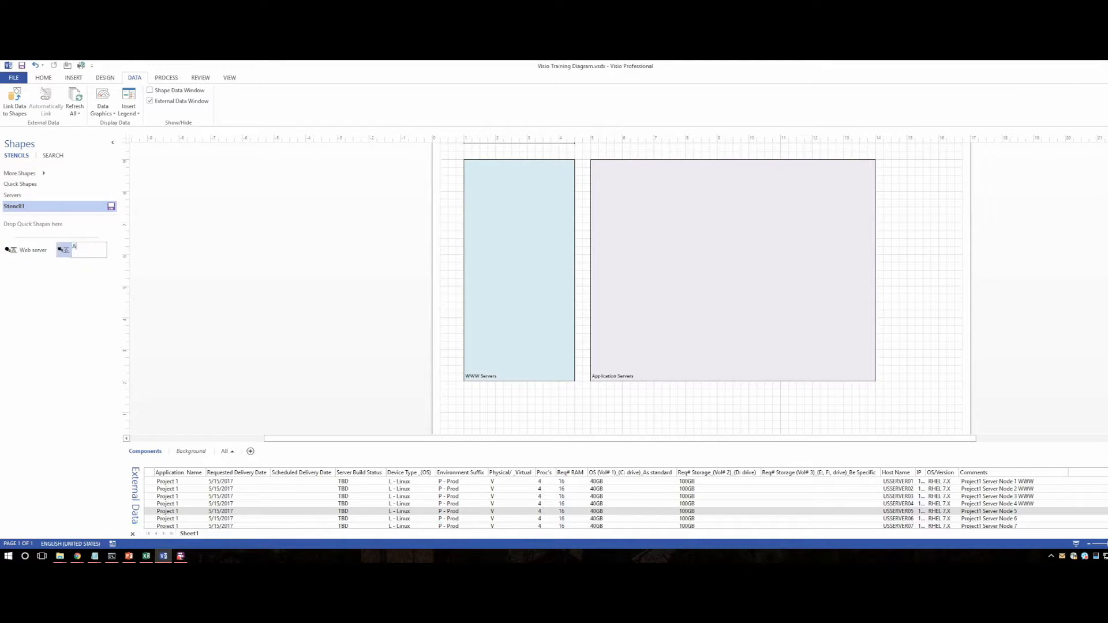
{"action": "type", "text": "pp Server"}
{"action": "left_click", "coordinate": [55, 331]}
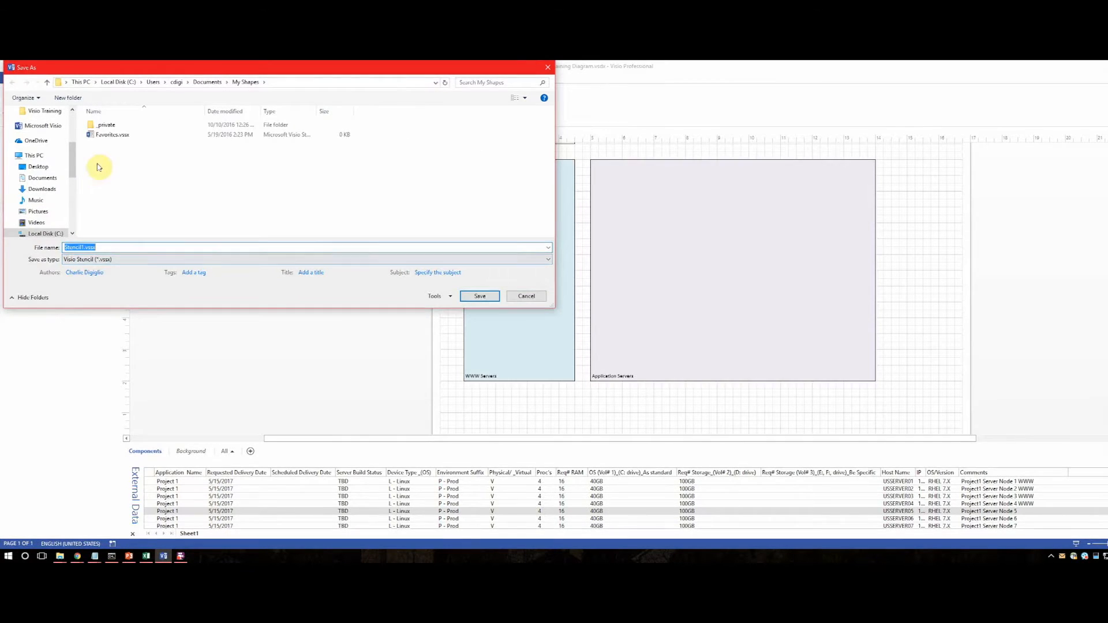
Save the stencil as Project1 Stencil1.vssx in the Visio Training folder.
{"action": "left_click_drag", "start_coordinate": [73, 174], "coordinate": [71, 142]}
{"action": "left_click", "coordinate": [45, 144]}
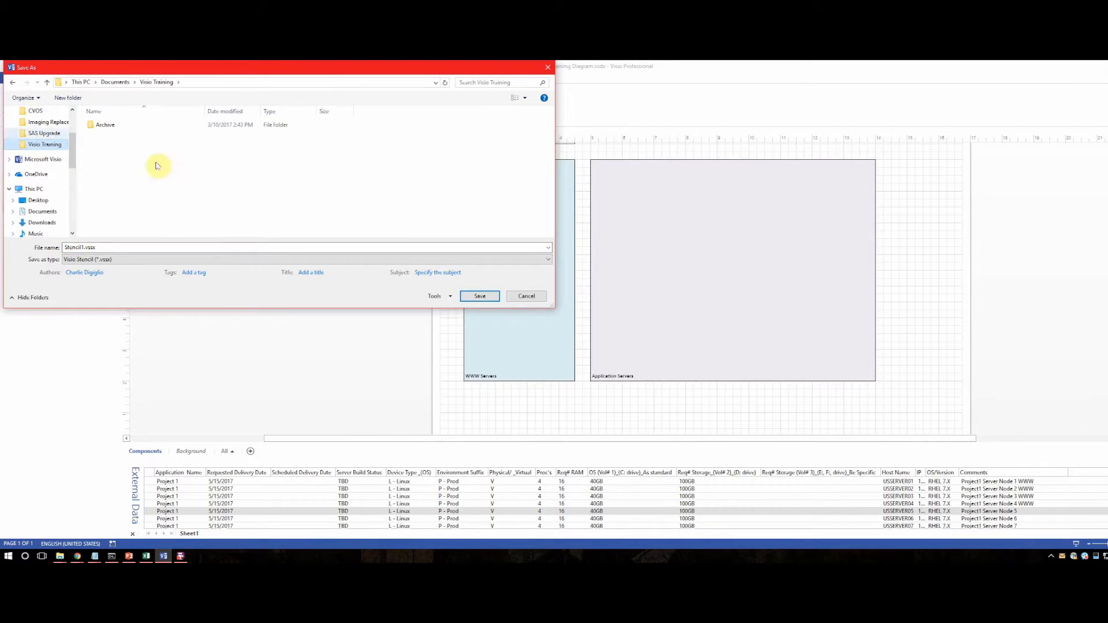
{"action": "left_click", "coordinate": [79, 248]}
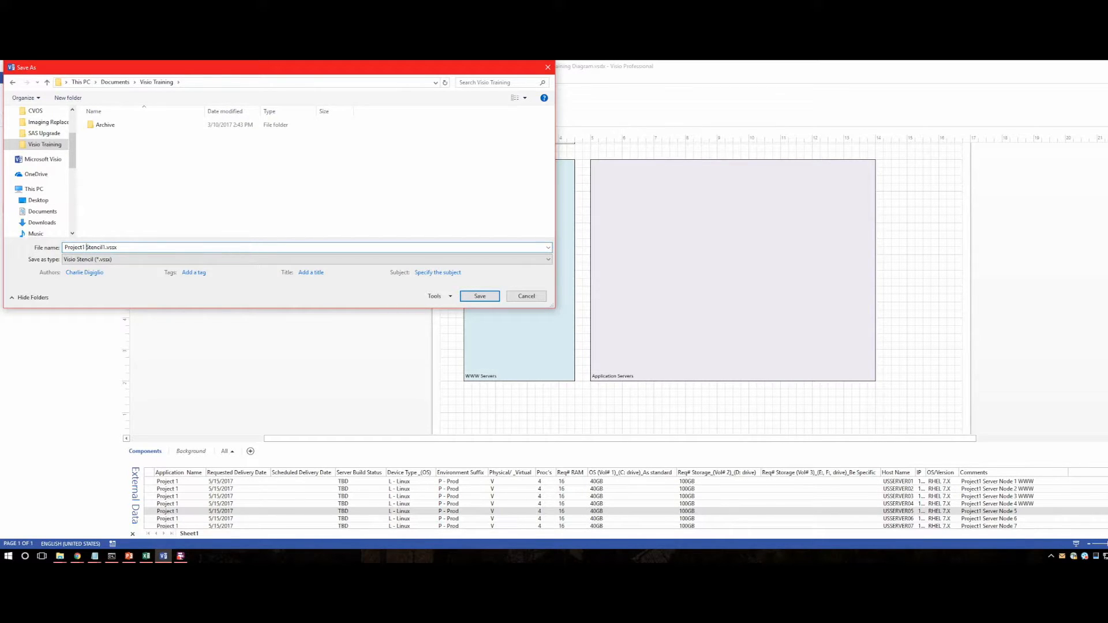
{"action": "left_click", "coordinate": [475, 296]}
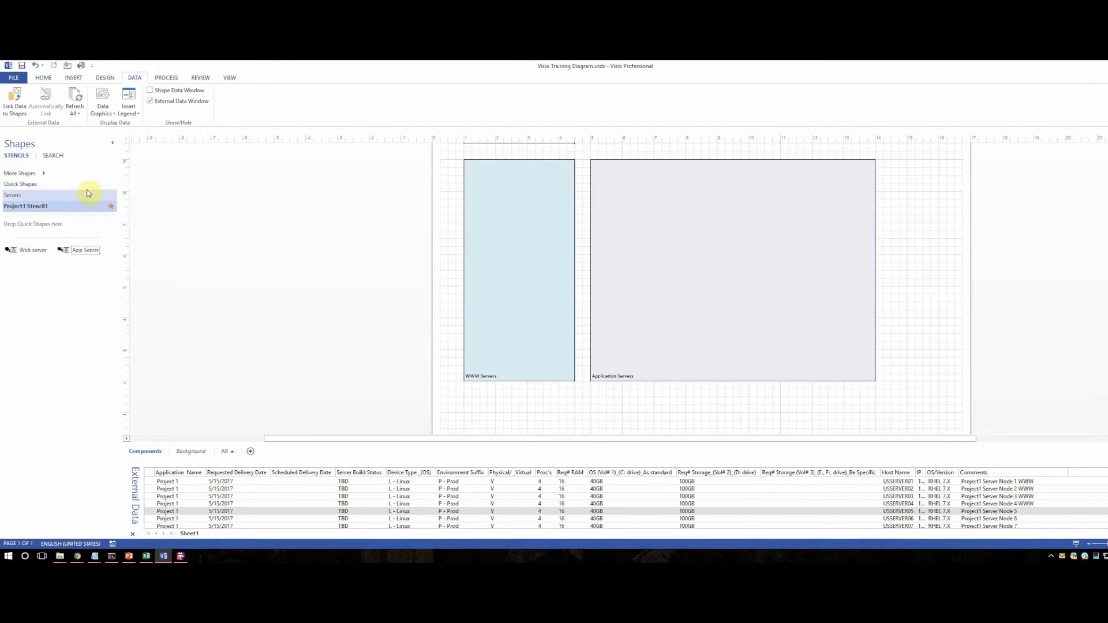
{"action": "left_click", "coordinate": [23, 252]}
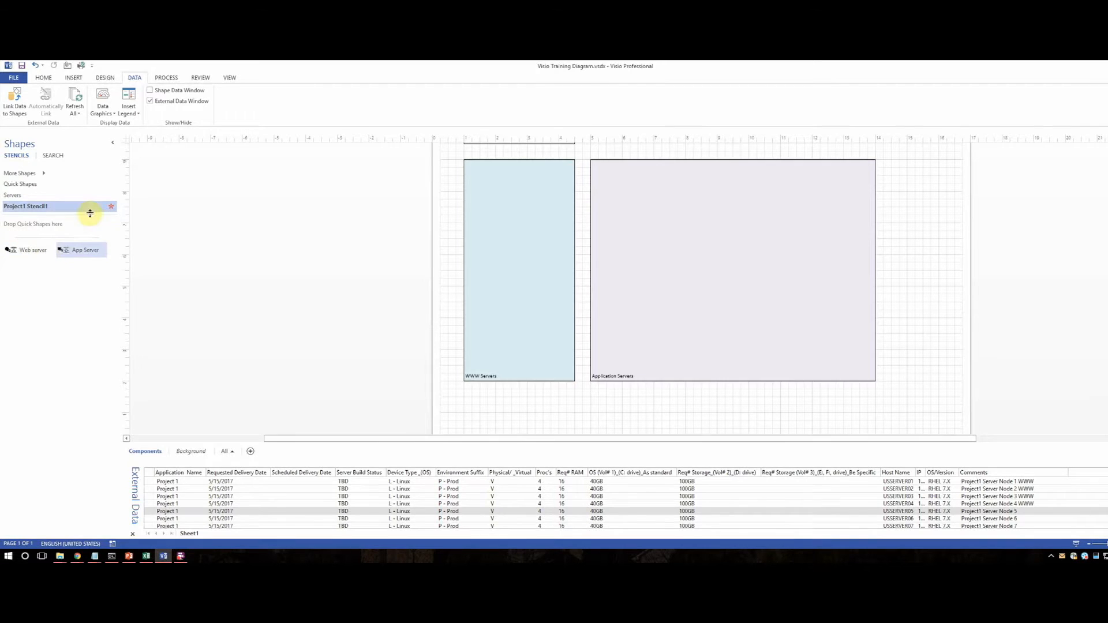
{"action": "right_click", "coordinate": [57, 208]}
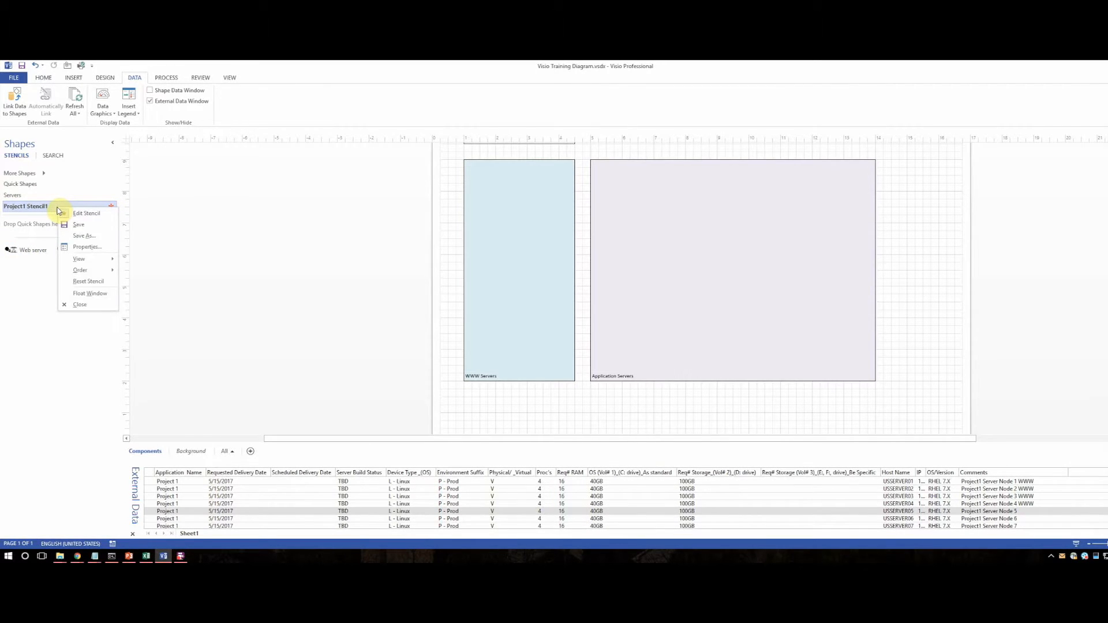
{"action": "left_click", "coordinate": [25, 299]}
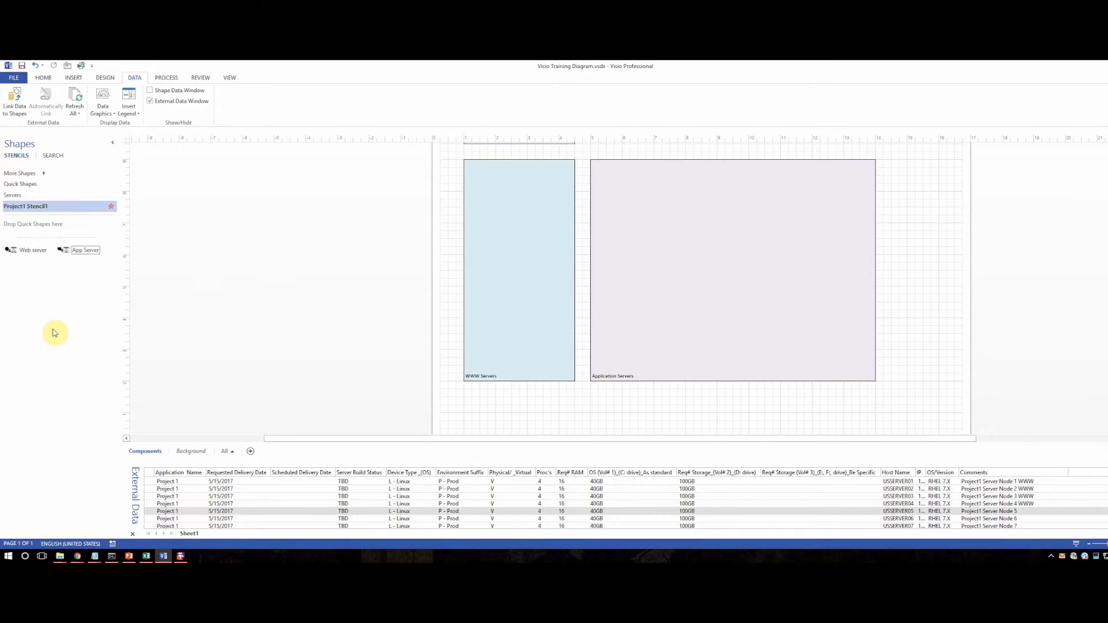
{"action": "left_click", "coordinate": [167, 489]}
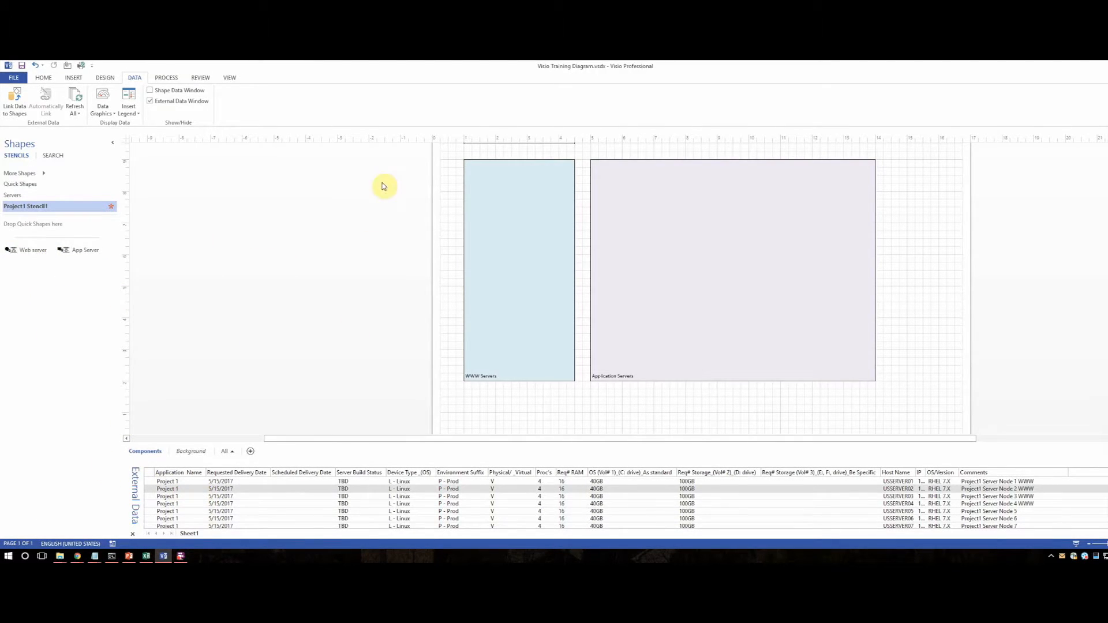
{"action": "left_click", "coordinate": [191, 492]}
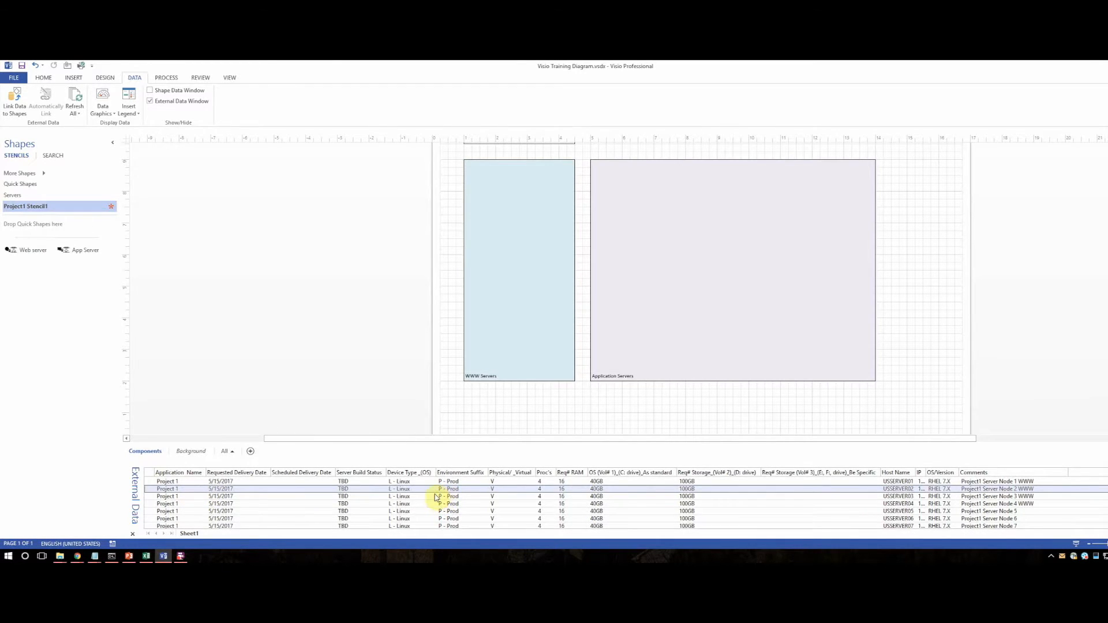
Place data rows USSERVER01 to USSERVER04 in the WWW Servers box as linked shapes using the Web server master.
{"action": "left_click", "coordinate": [928, 481]}
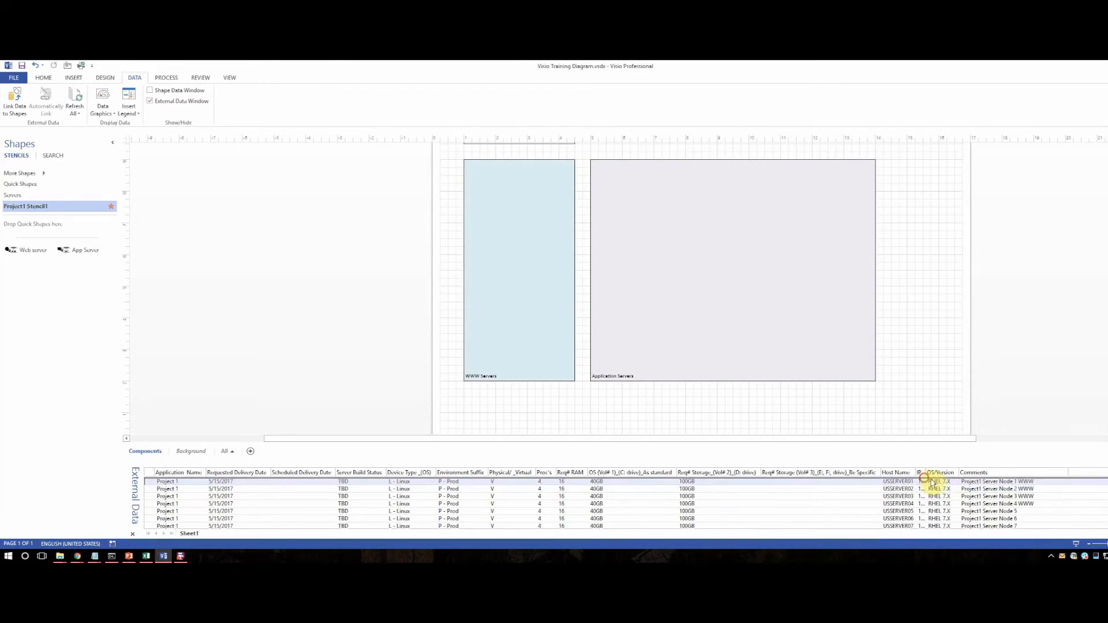
{"action": "scroll", "coordinate": [523, 277], "scroll_direction": "up", "scroll_amount": 3}
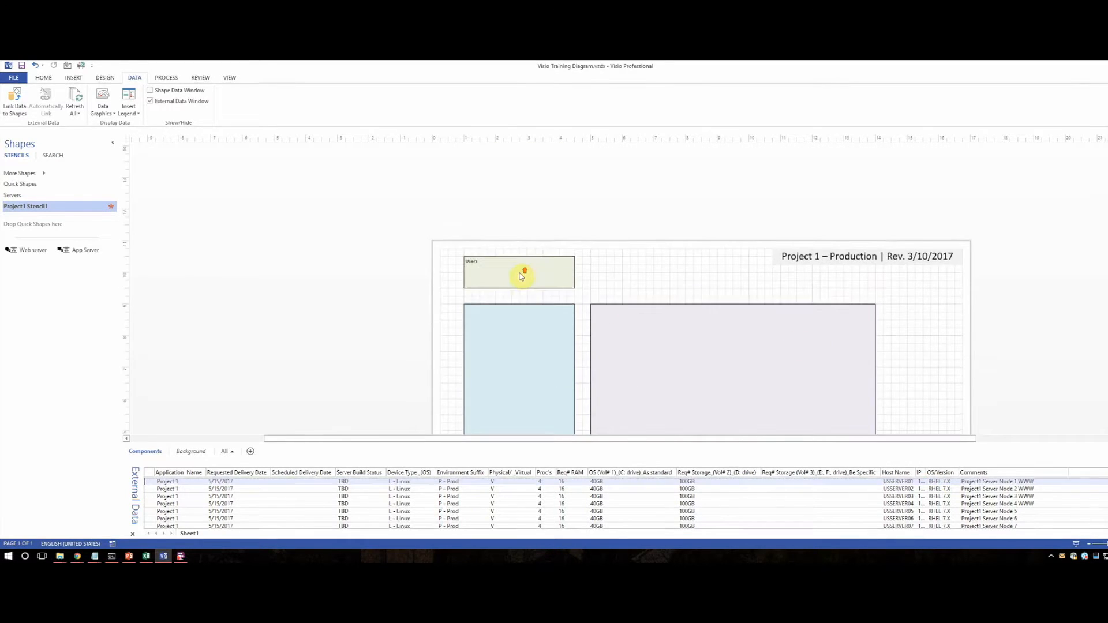
{"action": "scroll", "coordinate": [537, 277], "scroll_direction": "down", "scroll_amount": 2}
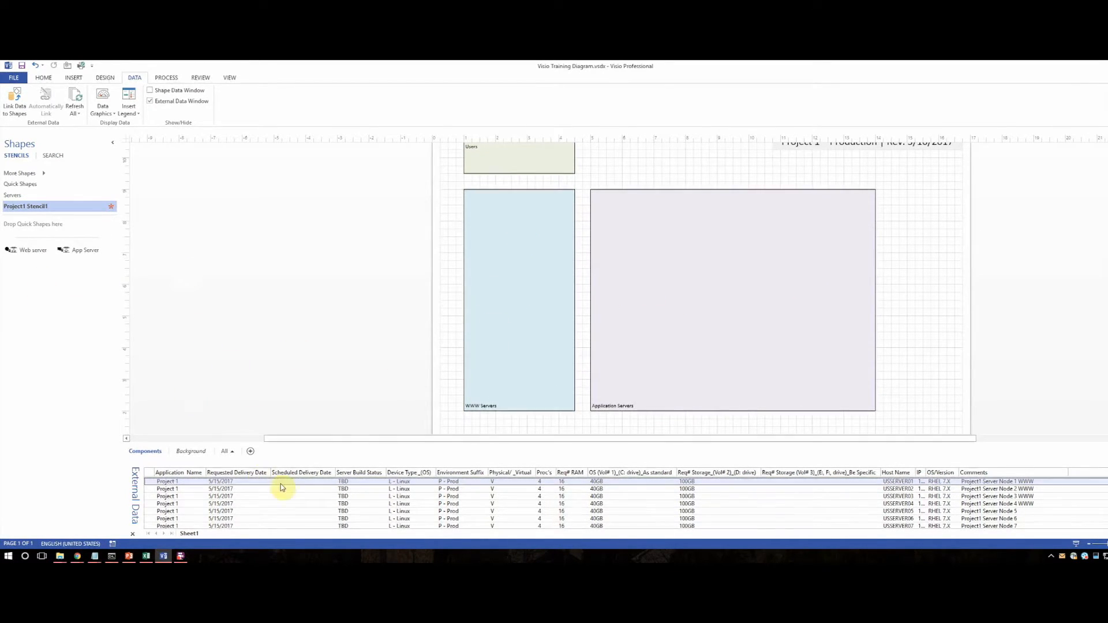
{"action": "left_click", "coordinate": [1000, 505], "text": "shift"}
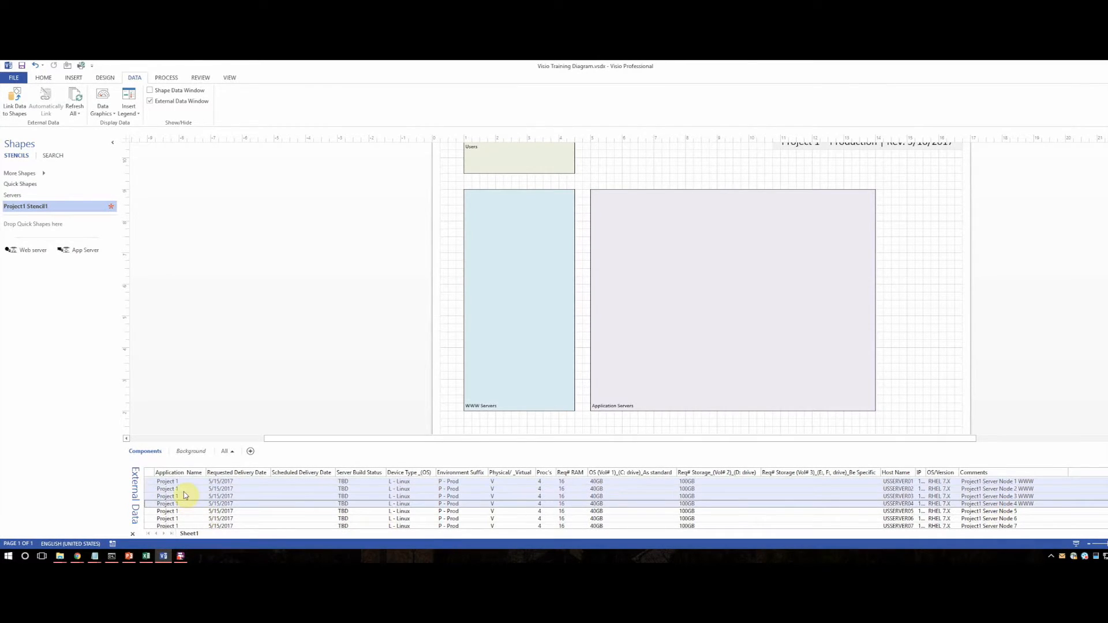
{"action": "left_click", "coordinate": [201, 482]}
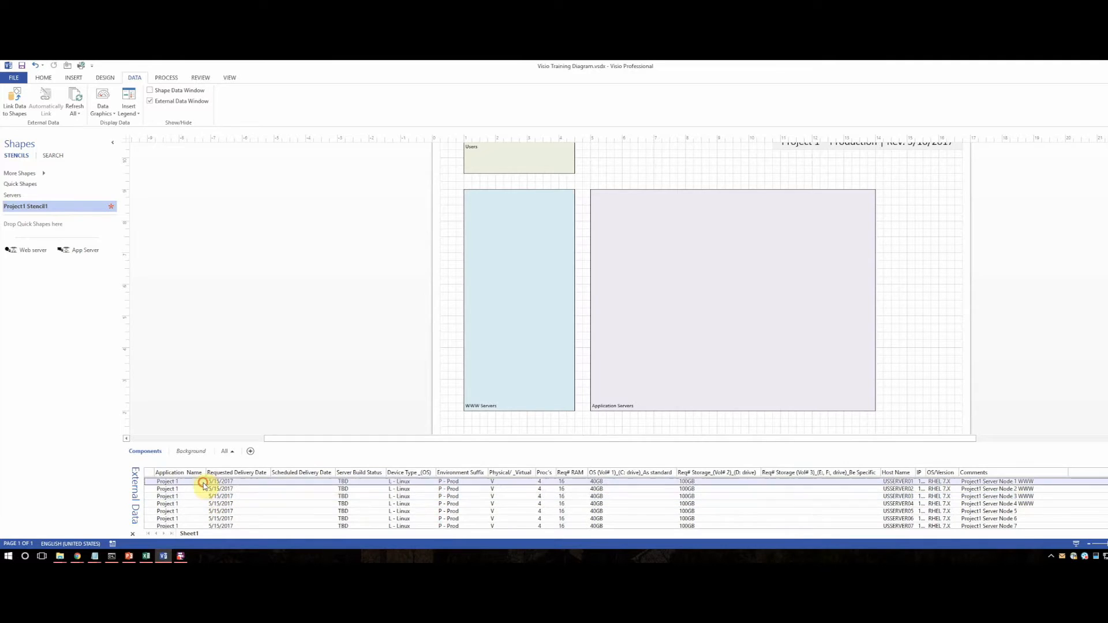
{"action": "left_click", "coordinate": [201, 505], "text": "shift"}
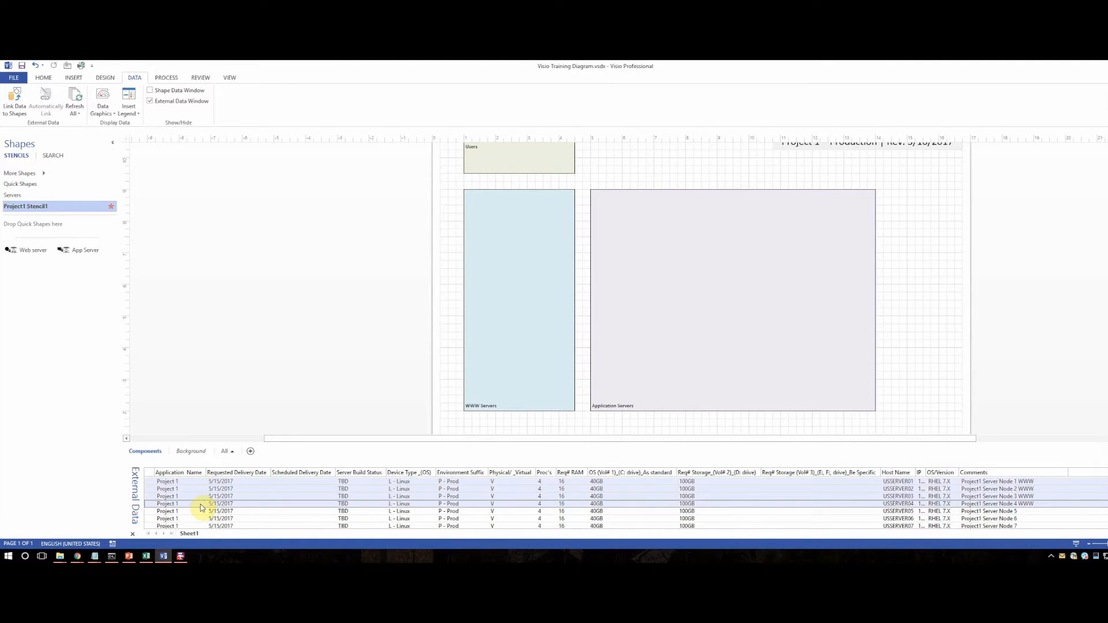
{"action": "left_click", "coordinate": [16, 250]}
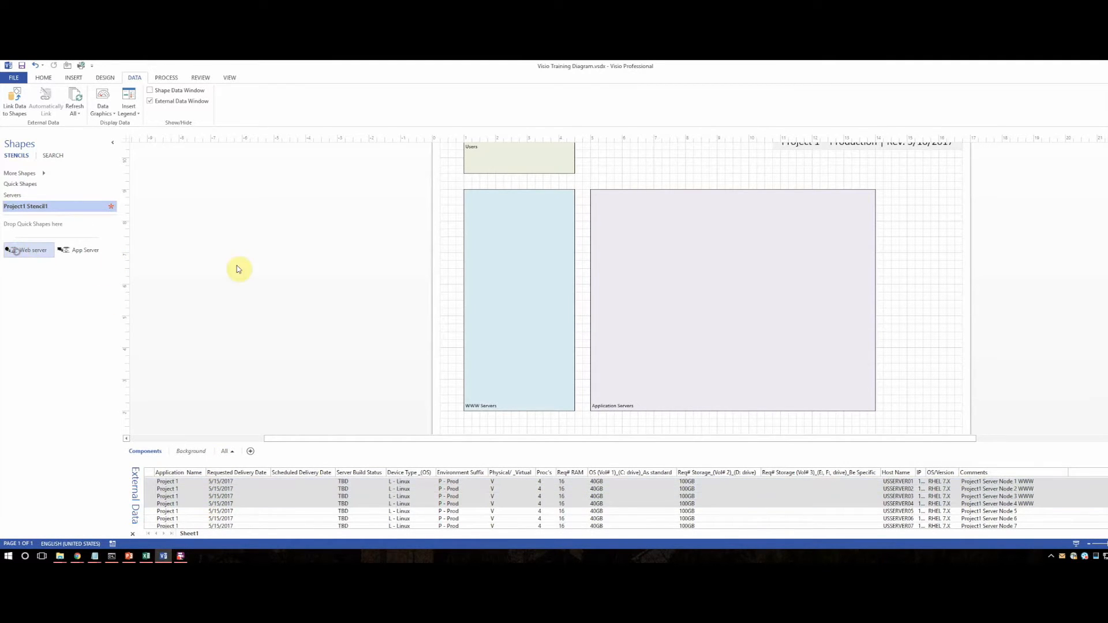
{"action": "left_click", "coordinate": [153, 495]}
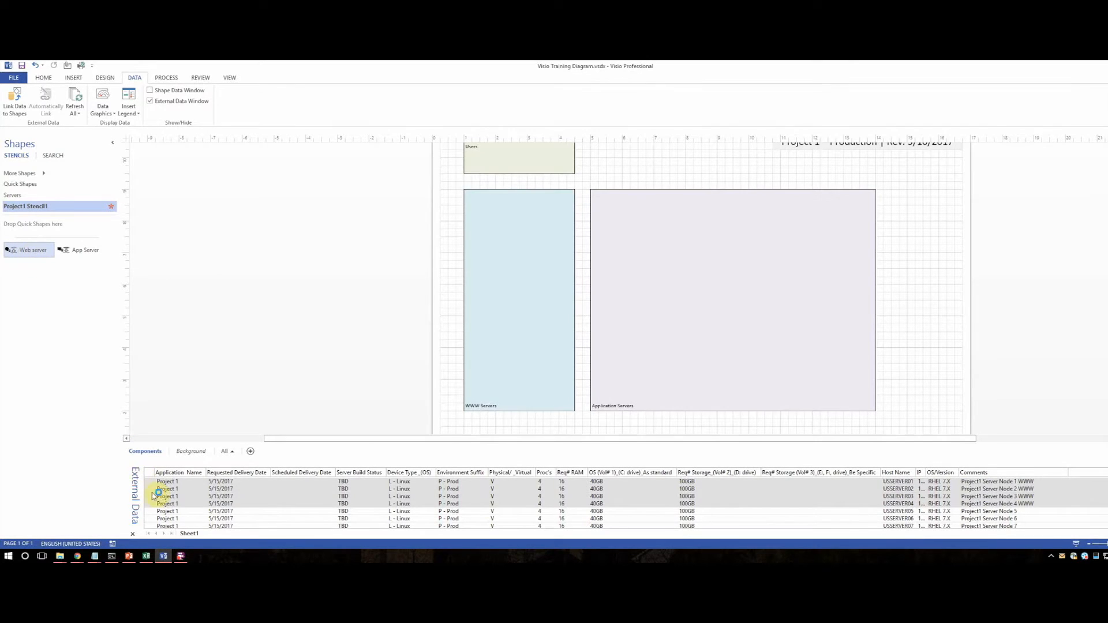
{"action": "left_click_drag", "start_coordinate": [164, 498], "coordinate": [508, 285]}
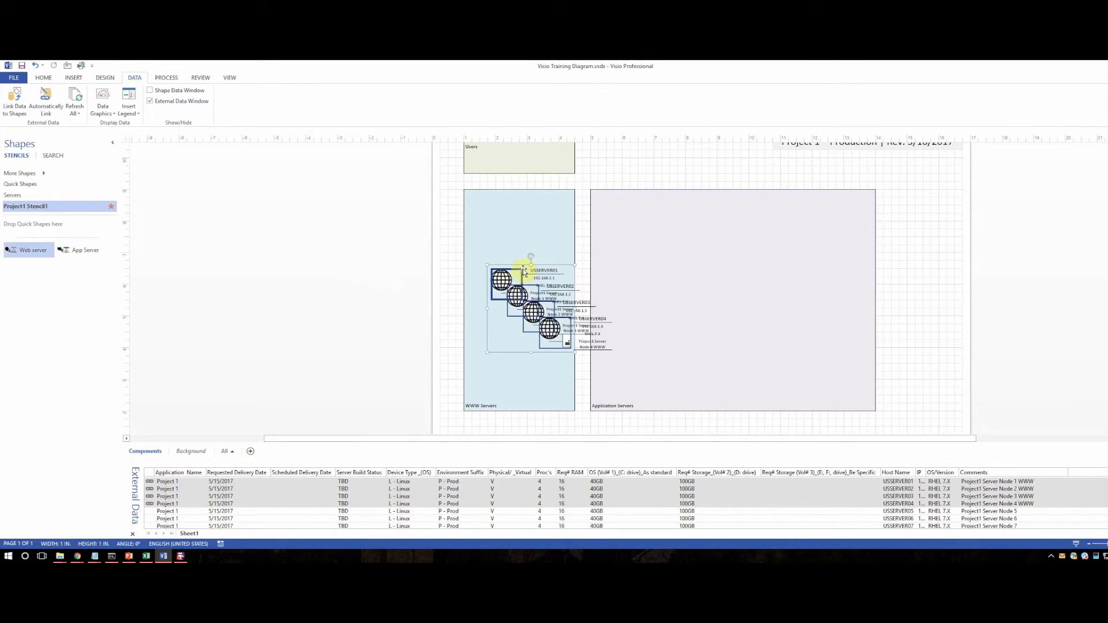
Arrange the four web server shapes in an evenly spaced vertical column inside the WWW Servers box, USSERVER01 first and USSERVER04 last.
{"action": "left_click", "coordinate": [352, 328]}
{"action": "left_click_drag", "start_coordinate": [503, 280], "coordinate": [491, 208]}
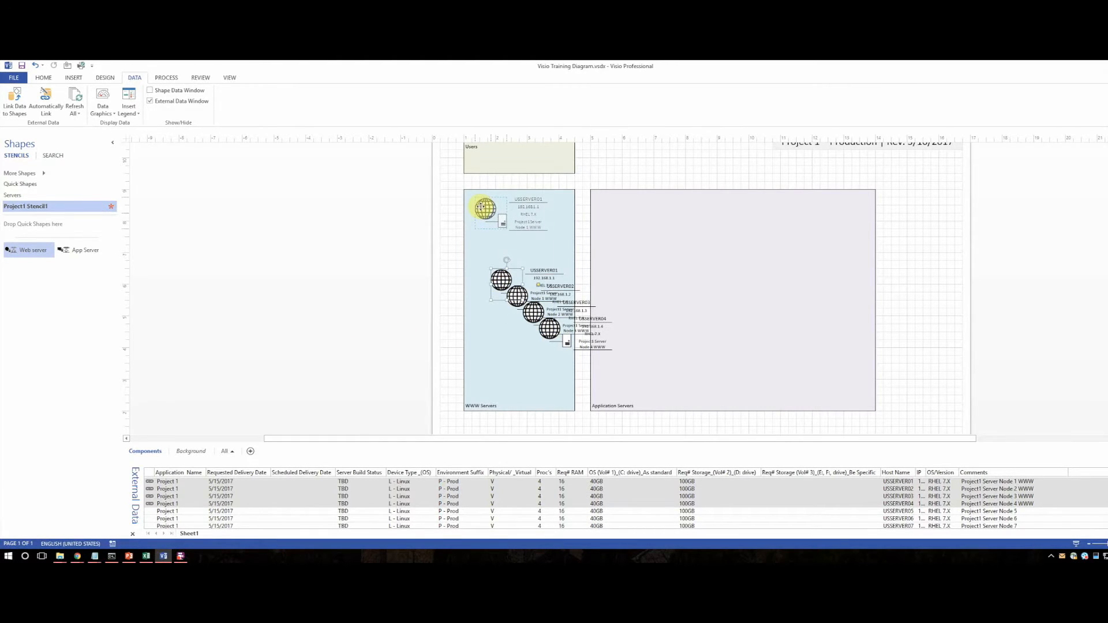
{"action": "left_click_drag", "start_coordinate": [517, 296], "coordinate": [485, 253]}
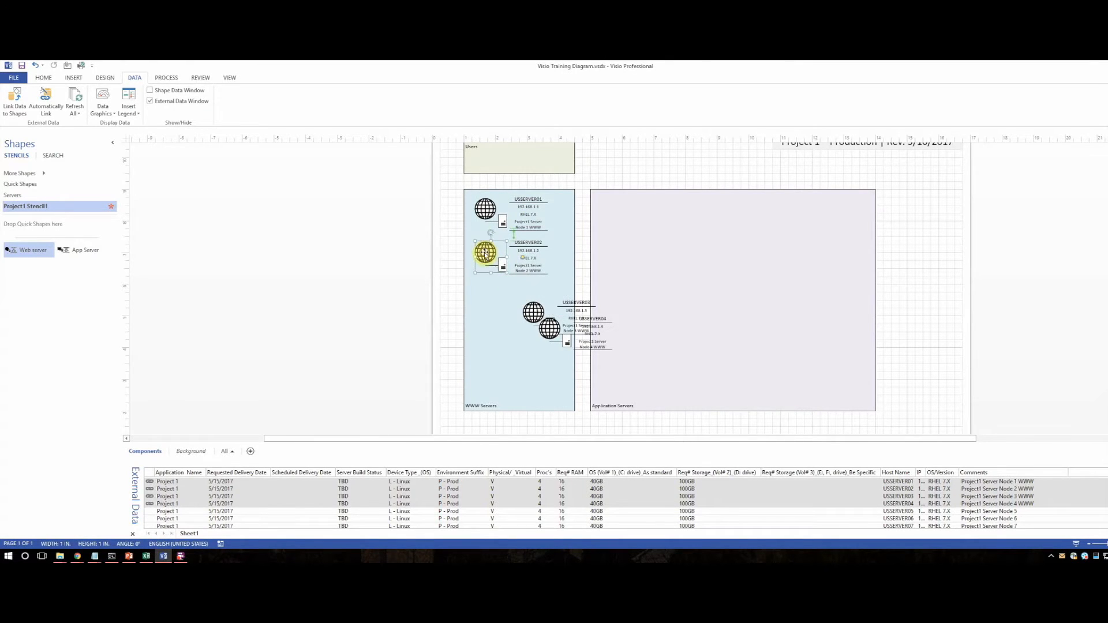
{"action": "left_click_drag", "start_coordinate": [532, 311], "coordinate": [488, 296]}
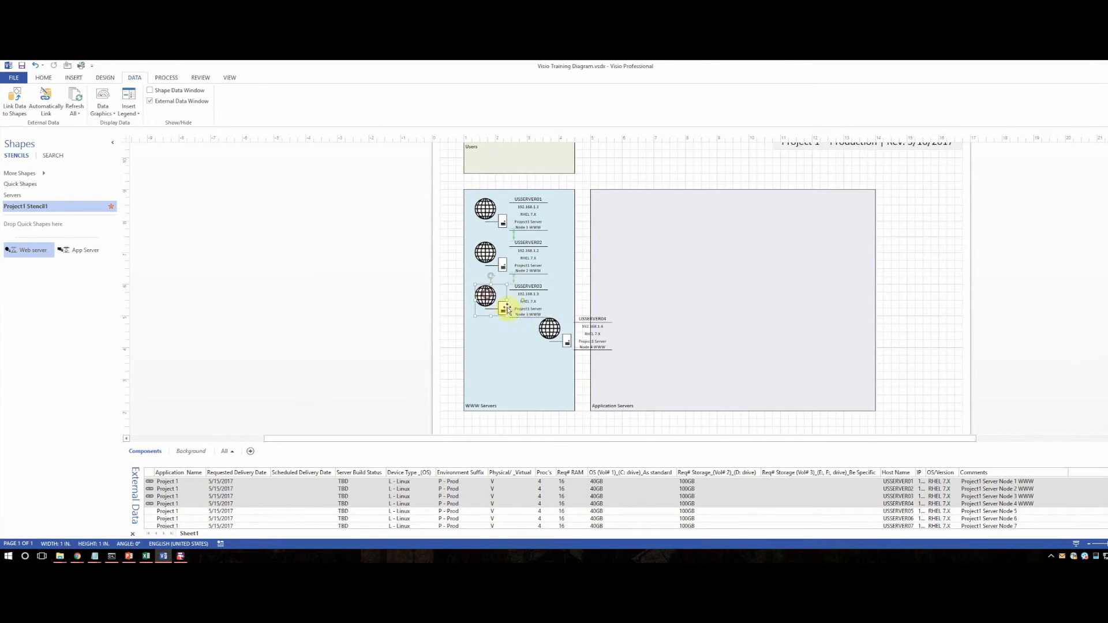
{"action": "left_click_drag", "start_coordinate": [534, 339], "coordinate": [486, 339]}
{"action": "left_click_drag", "start_coordinate": [557, 358], "coordinate": [557, 360]}
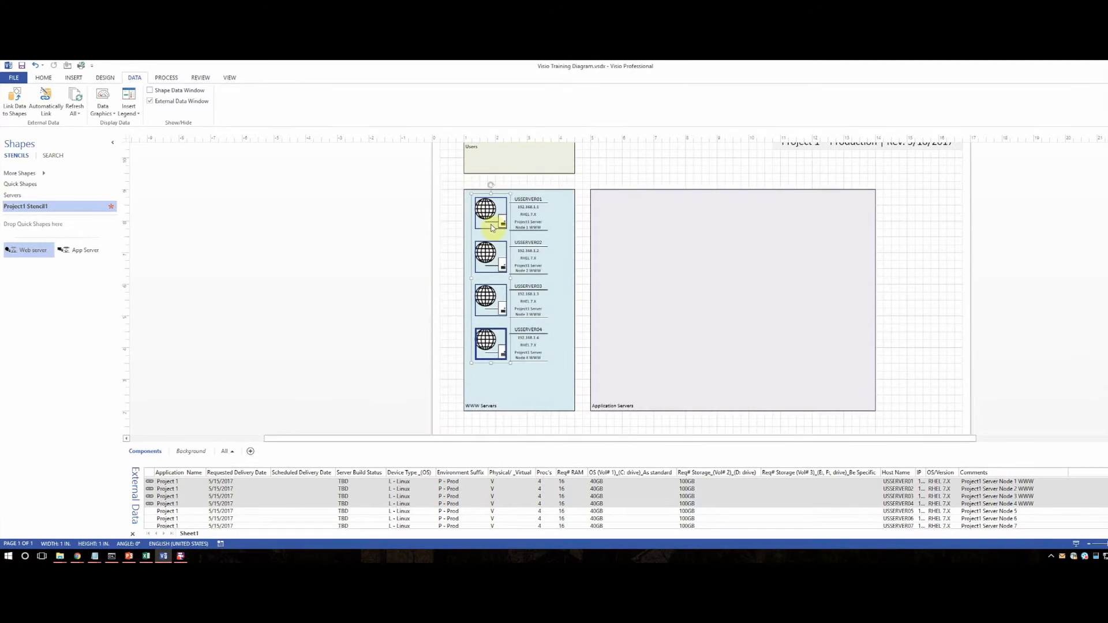
{"action": "left_click", "coordinate": [44, 77]}
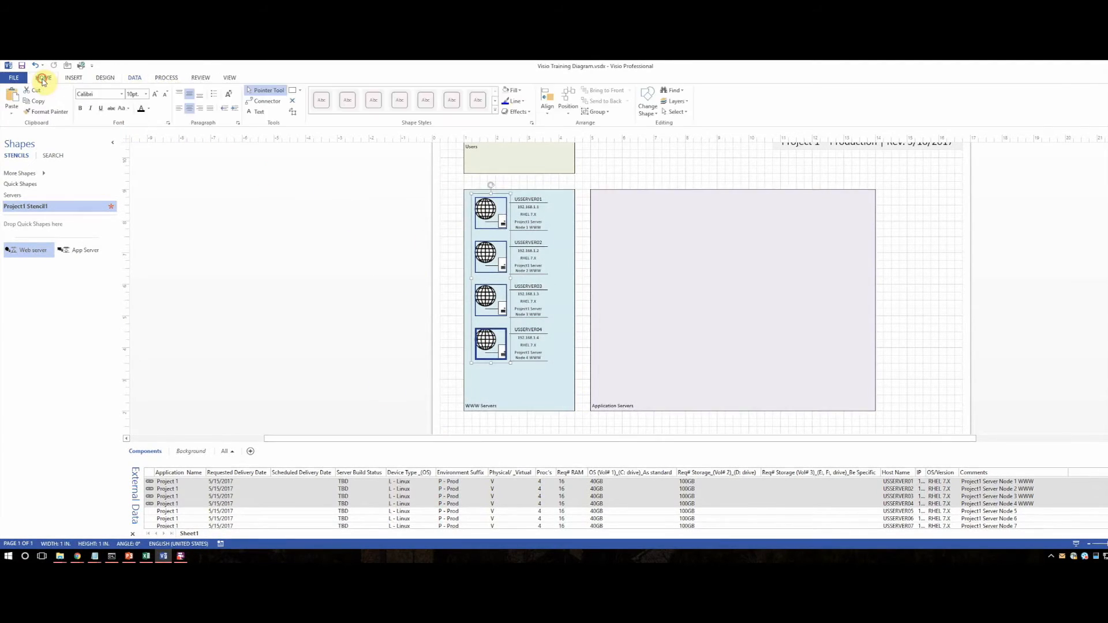
{"action": "left_click", "coordinate": [548, 109]}
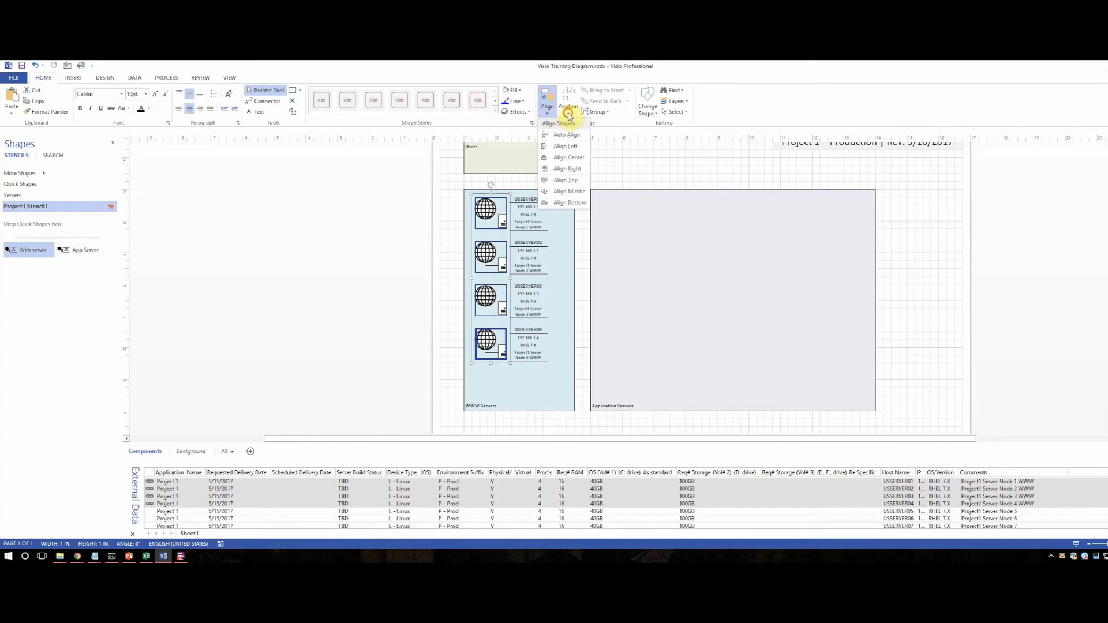
{"action": "left_click", "coordinate": [568, 110]}
{"action": "left_click", "coordinate": [569, 110]}
{"action": "left_click", "coordinate": [452, 217]}
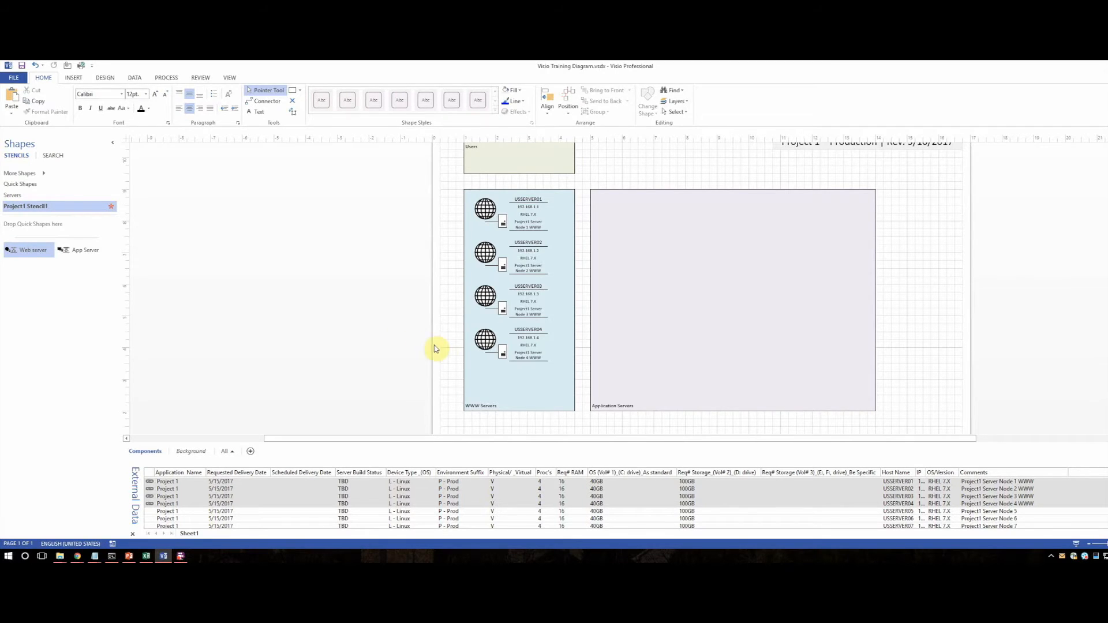
Move the column of four web server shapes together so it sits centred in the WWW Servers box.
{"action": "left_click_drag", "start_coordinate": [438, 186], "coordinate": [510, 380]}
{"action": "left_click_drag", "start_coordinate": [488, 342], "coordinate": [491, 360]}
{"action": "left_click", "coordinate": [372, 289]}
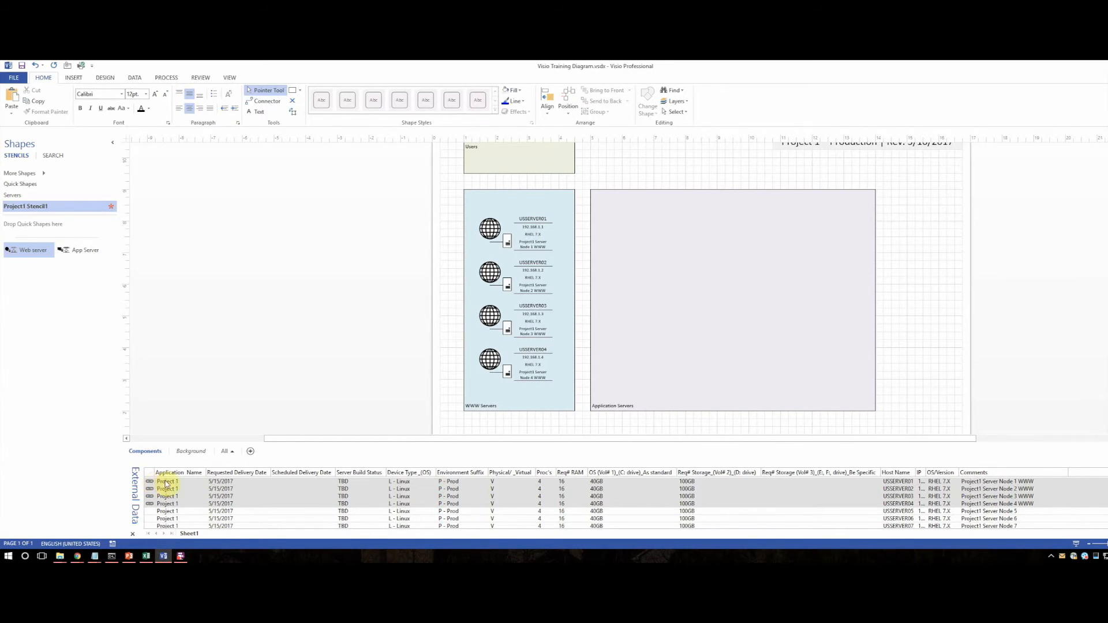
Place data rows USSERVER05 to USSERVER13 at the Application Servers box as linked shapes using the App Server master.
{"action": "scroll", "coordinate": [306, 493], "scroll_direction": "down", "scroll_amount": 3}
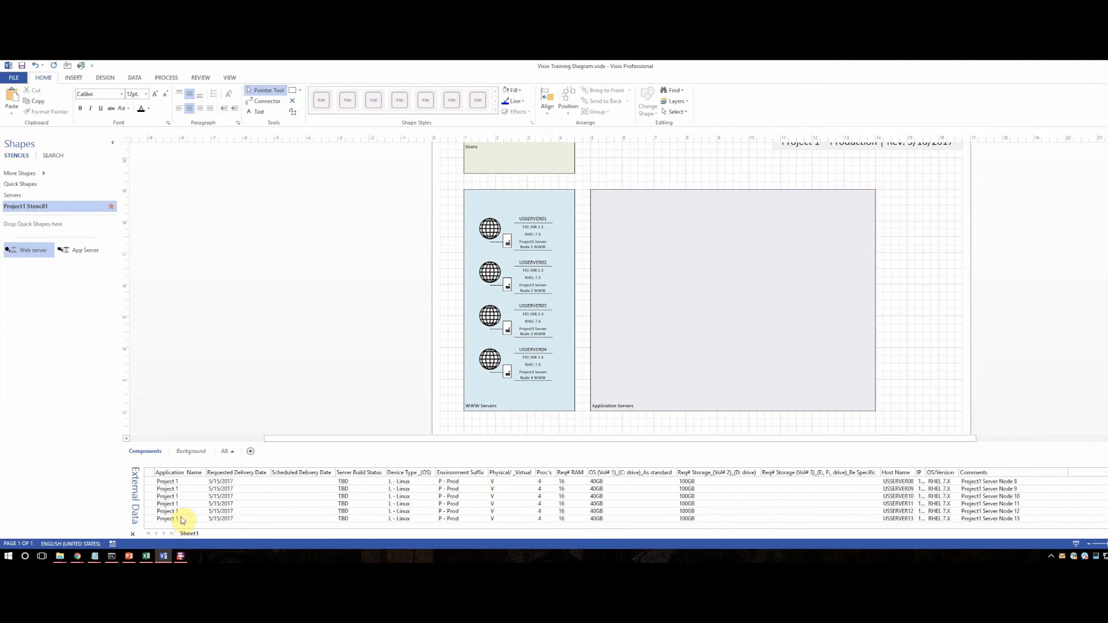
{"action": "scroll", "coordinate": [197, 511], "scroll_direction": "up", "scroll_amount": 2}
{"action": "scroll", "coordinate": [198, 509], "scroll_direction": "down", "scroll_amount": 2}
{"action": "left_click", "coordinate": [186, 520], "text": "shift"}
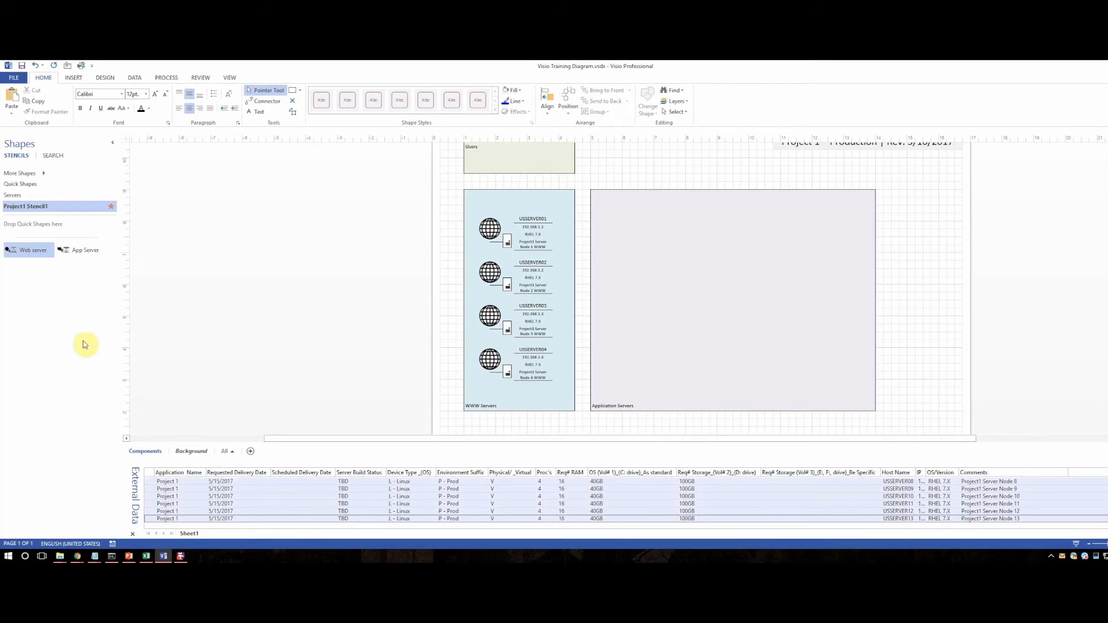
{"action": "left_click", "coordinate": [74, 250]}
{"action": "scroll", "coordinate": [211, 497], "scroll_direction": "up", "scroll_amount": 2}
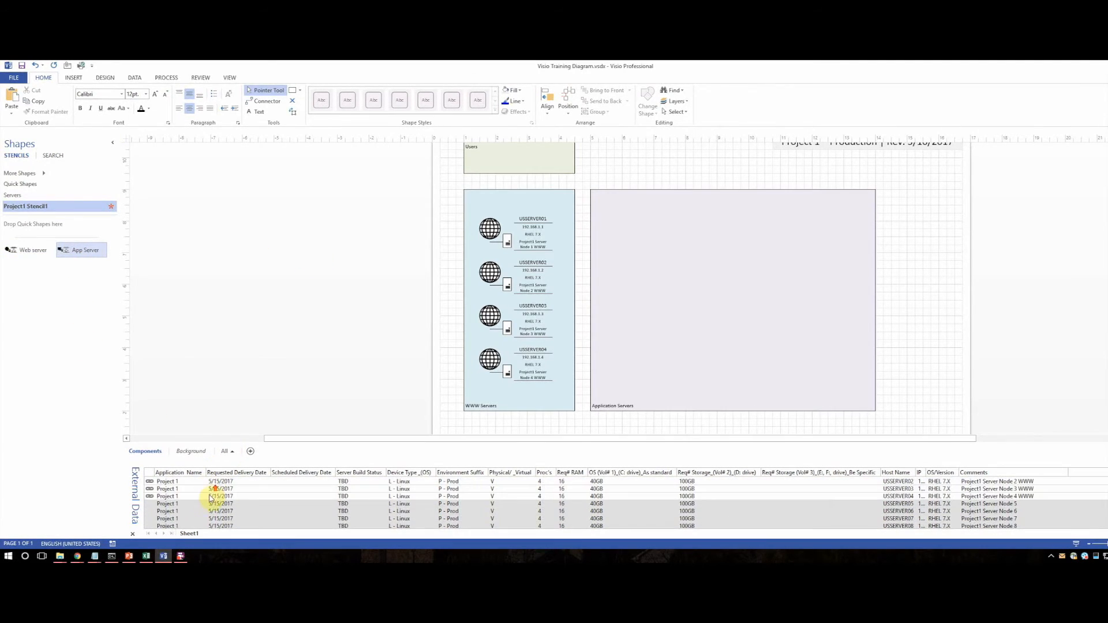
{"action": "left_click_drag", "start_coordinate": [167, 507], "coordinate": [619, 184]}
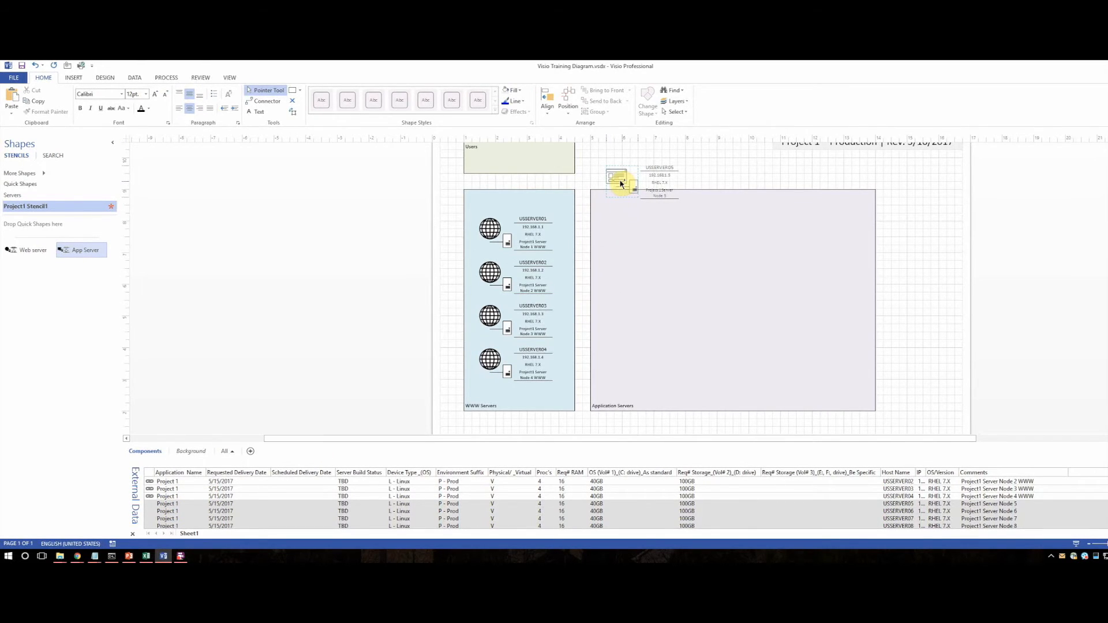
{"action": "left_click_drag", "start_coordinate": [620, 183], "coordinate": [620, 184]}
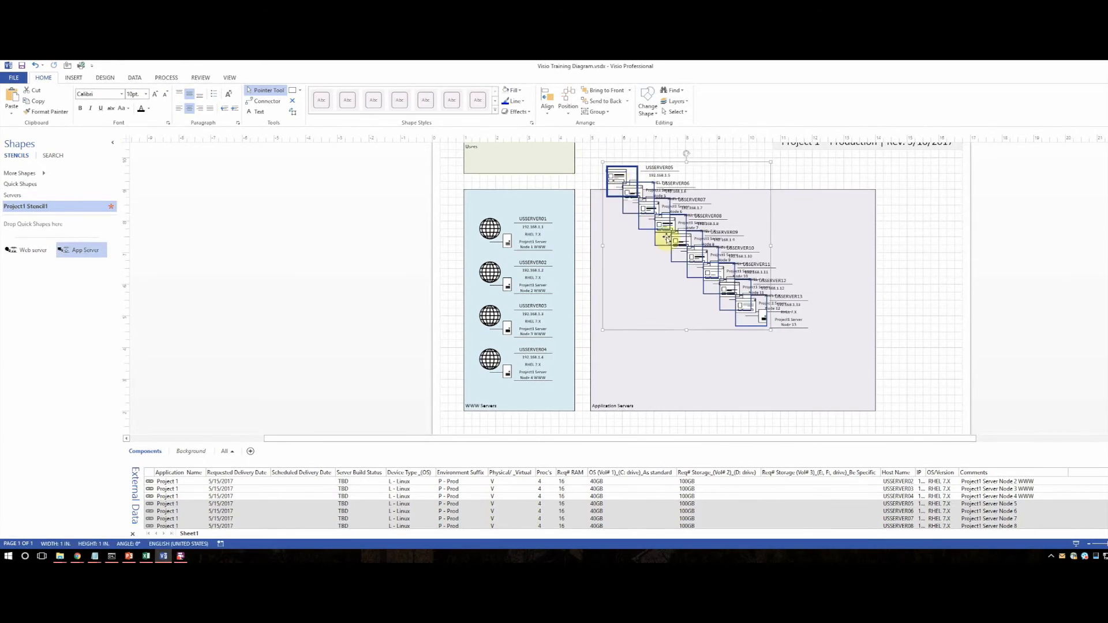
Arrange the nine application server shapes in a three-by-three grid inside the Application Servers box, ordered by row from USSERVER05 to USSERVER13.
{"action": "left_click", "coordinate": [745, 370]}
{"action": "left_click_drag", "start_coordinate": [758, 316], "coordinate": [774, 360]}
{"action": "left_click_drag", "start_coordinate": [747, 296], "coordinate": [728, 367]}
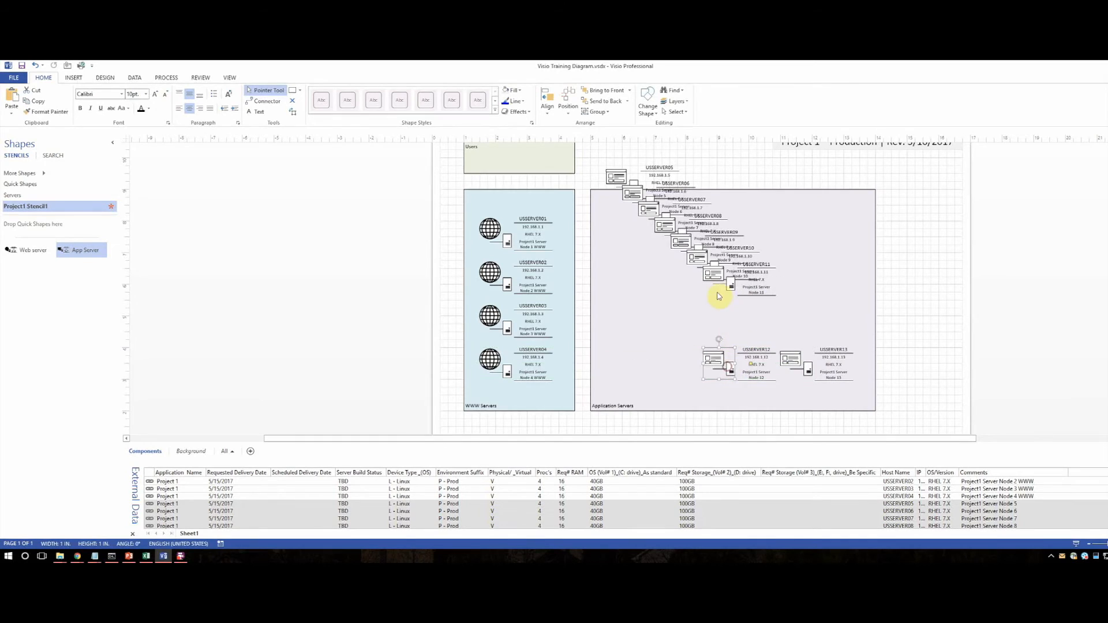
{"action": "left_click_drag", "start_coordinate": [718, 272], "coordinate": [636, 358]}
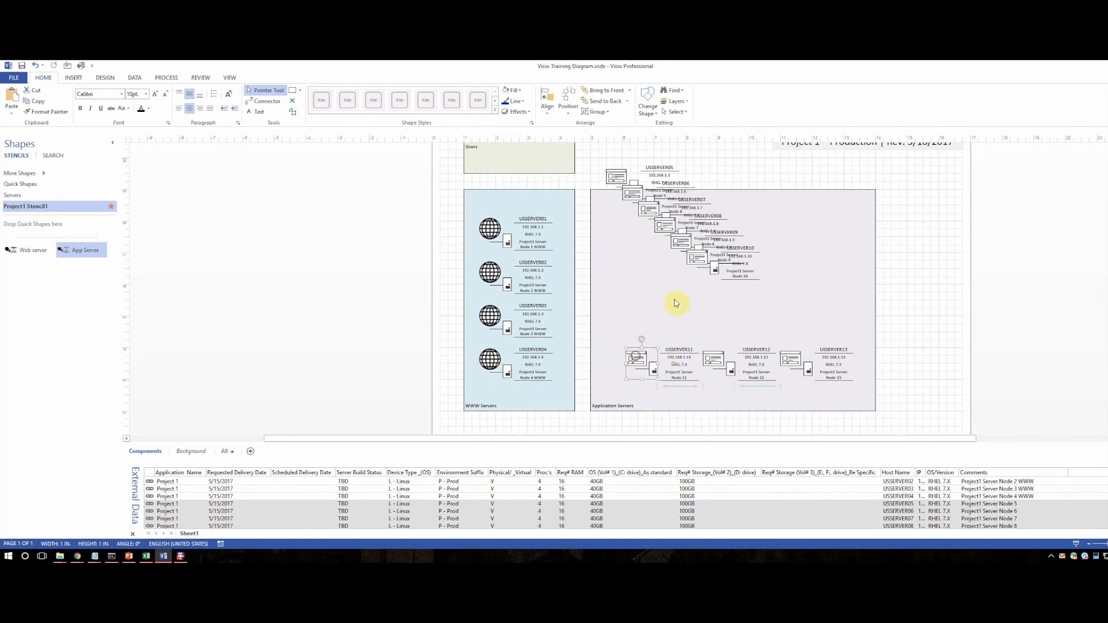
{"action": "left_click_drag", "start_coordinate": [709, 255], "coordinate": [795, 315]}
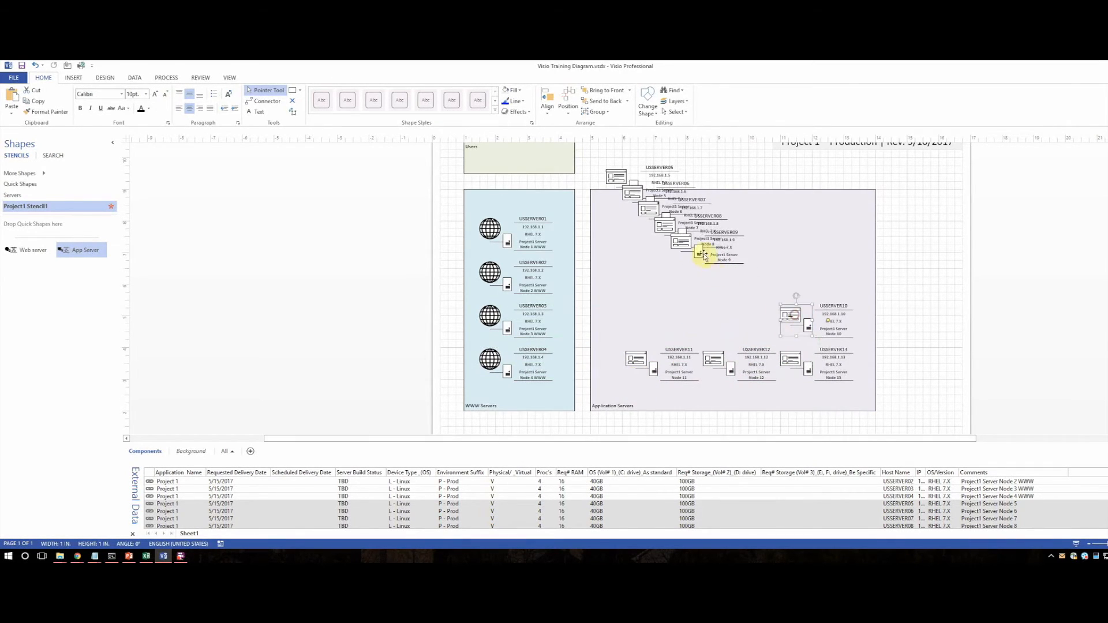
{"action": "left_click_drag", "start_coordinate": [703, 252], "coordinate": [739, 321]}
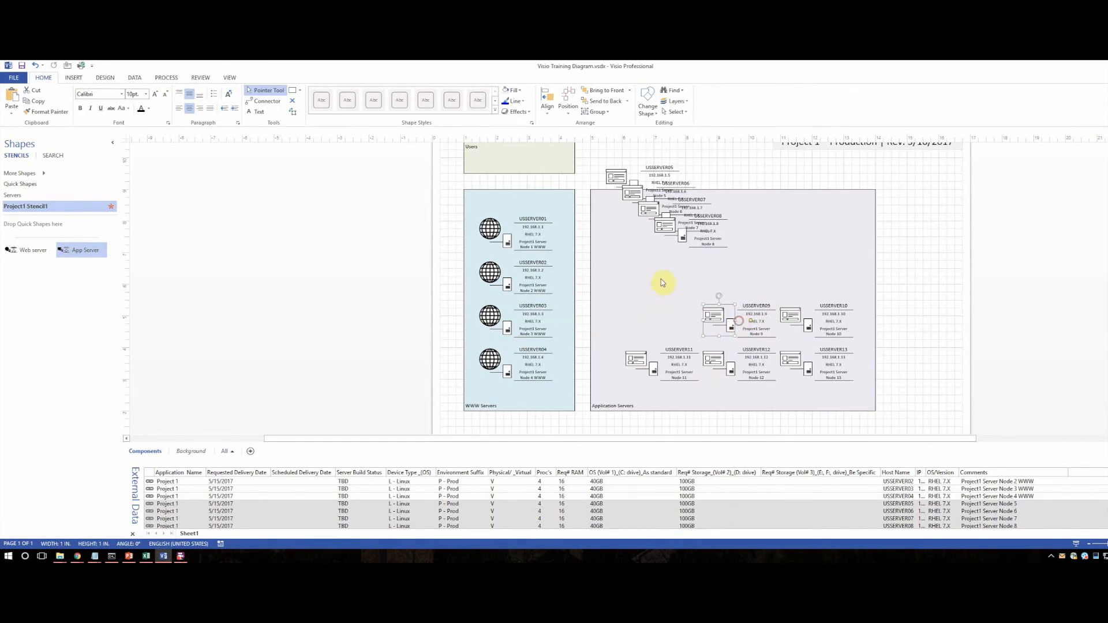
{"action": "left_click_drag", "start_coordinate": [667, 231], "coordinate": [636, 316]}
{"action": "left_click_drag", "start_coordinate": [670, 219], "coordinate": [800, 280]}
{"action": "left_click_drag", "start_coordinate": [635, 200], "coordinate": [716, 277]}
{"action": "left_click_drag", "start_coordinate": [617, 178], "coordinate": [637, 276]}
Move the grid of nine application server shapes together slightly upward within the Application Servers box.
{"action": "left_click_drag", "start_coordinate": [601, 228], "coordinate": [851, 408]}
{"action": "left_click_drag", "start_coordinate": [639, 272], "coordinate": [635, 240]}
{"action": "left_click", "coordinate": [753, 189]}
{"action": "left_click_drag", "start_coordinate": [417, 155], "coordinate": [901, 431]}
{"action": "left_click", "coordinate": [374, 259]}
Open the Network Locations, Network Symbols, and Computers and Monitors stencils from the Network shape category.
{"action": "scroll", "coordinate": [387, 281], "scroll_direction": "up", "scroll_amount": 4}
{"action": "scroll", "coordinate": [444, 256], "scroll_direction": "down", "scroll_amount": 3}
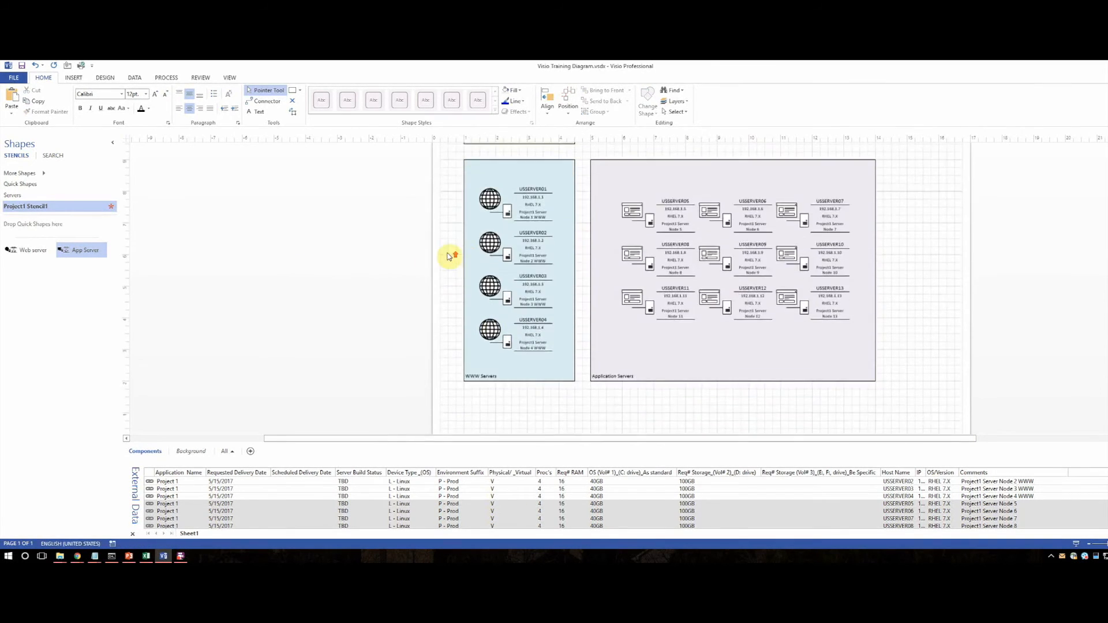
{"action": "scroll", "coordinate": [404, 255], "scroll_direction": "up", "scroll_amount": 3}
{"action": "scroll", "coordinate": [495, 256], "scroll_direction": "down", "scroll_amount": 2}
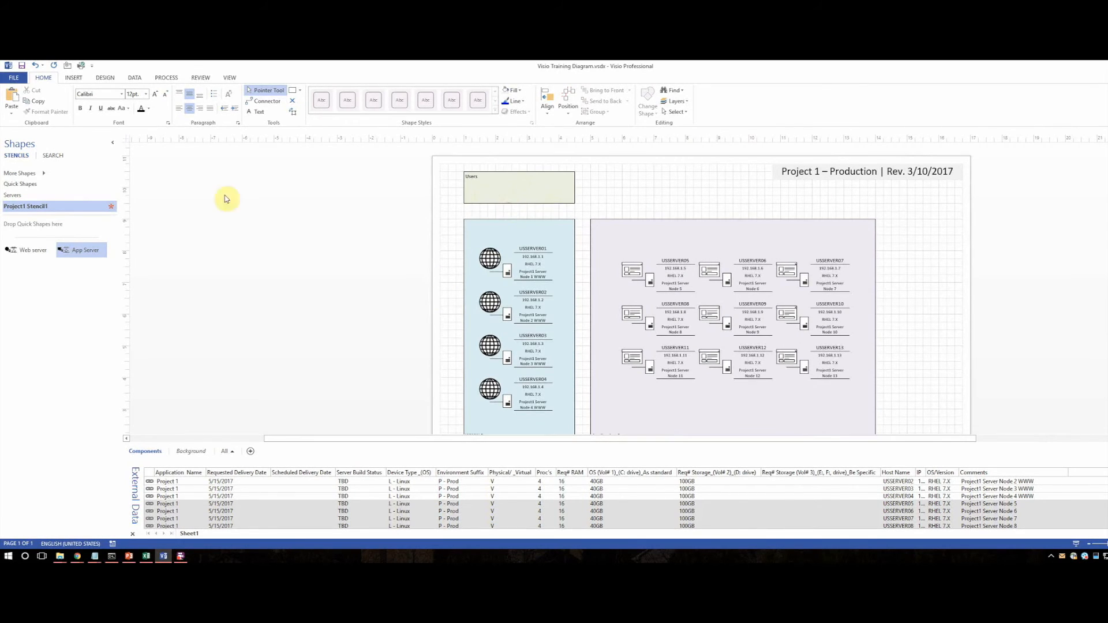
{"action": "left_click", "coordinate": [96, 172]}
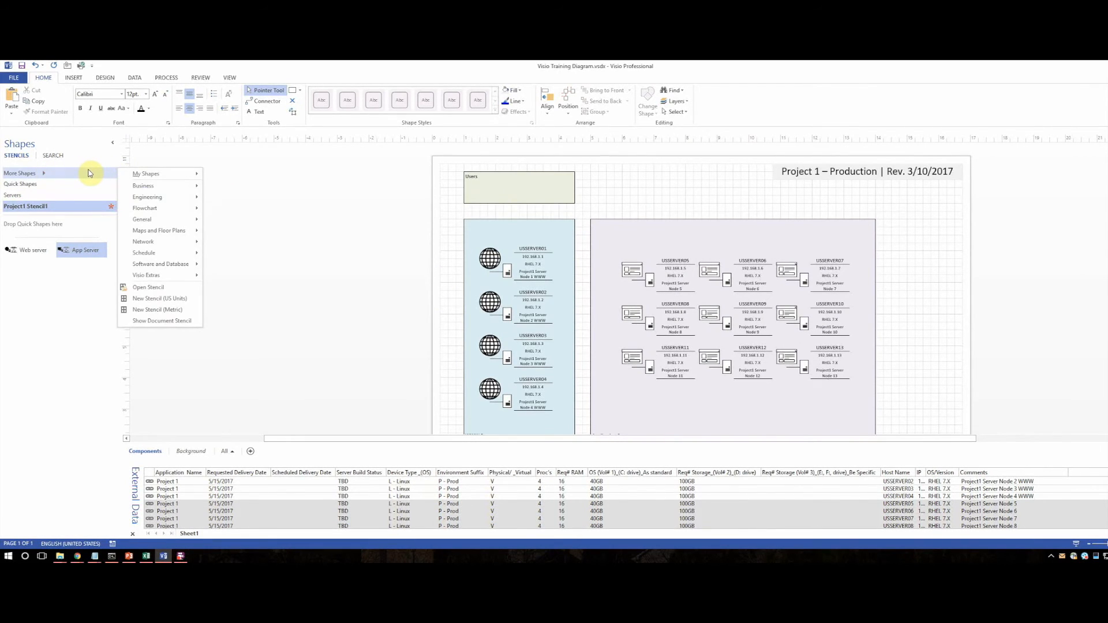
{"action": "mouse_move", "coordinate": [149, 243]}
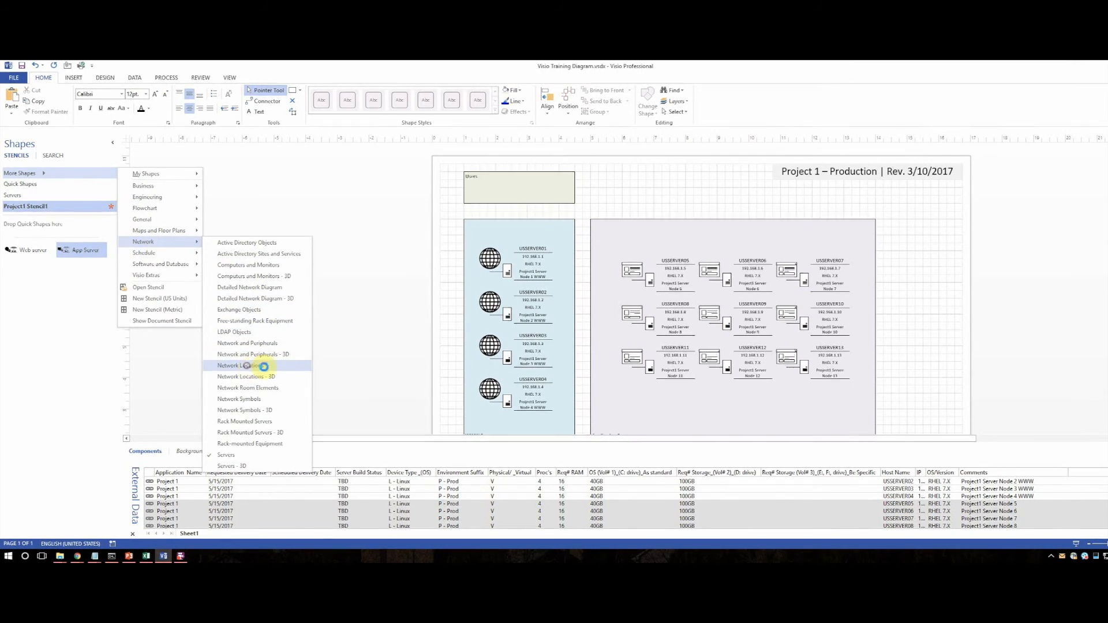
{"action": "left_click", "coordinate": [254, 365]}
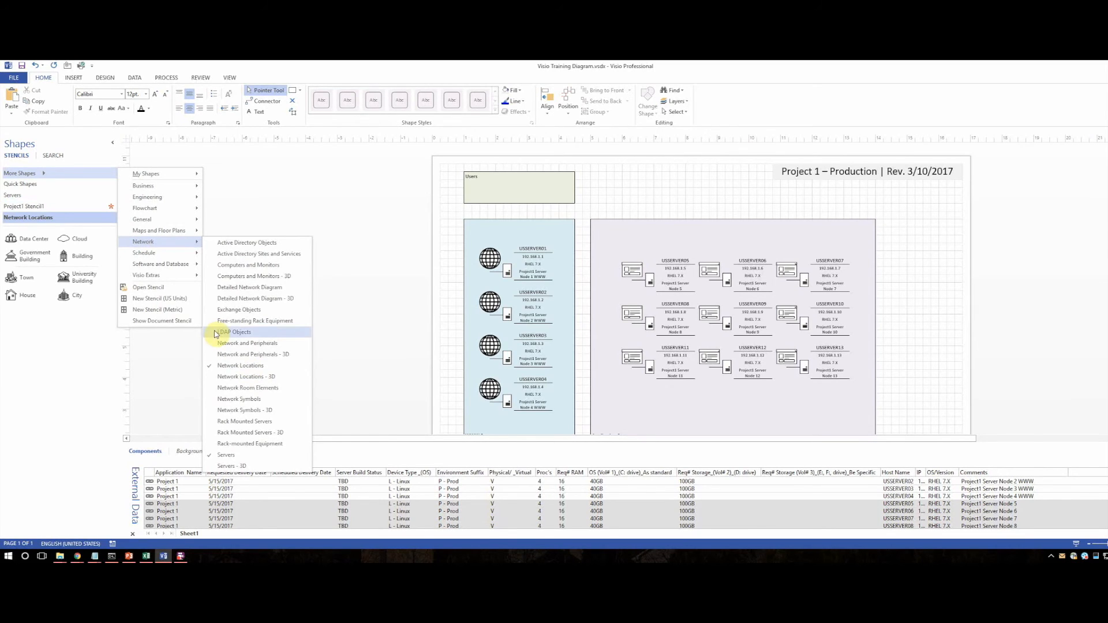
{"action": "left_click", "coordinate": [236, 400]}
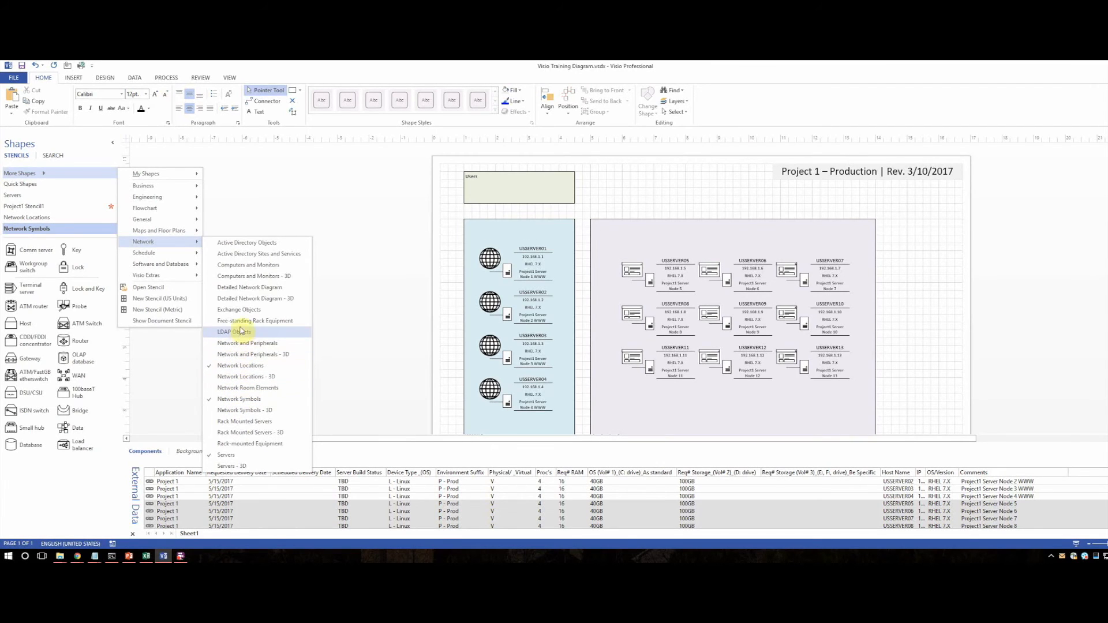
{"action": "left_click", "coordinate": [243, 265]}
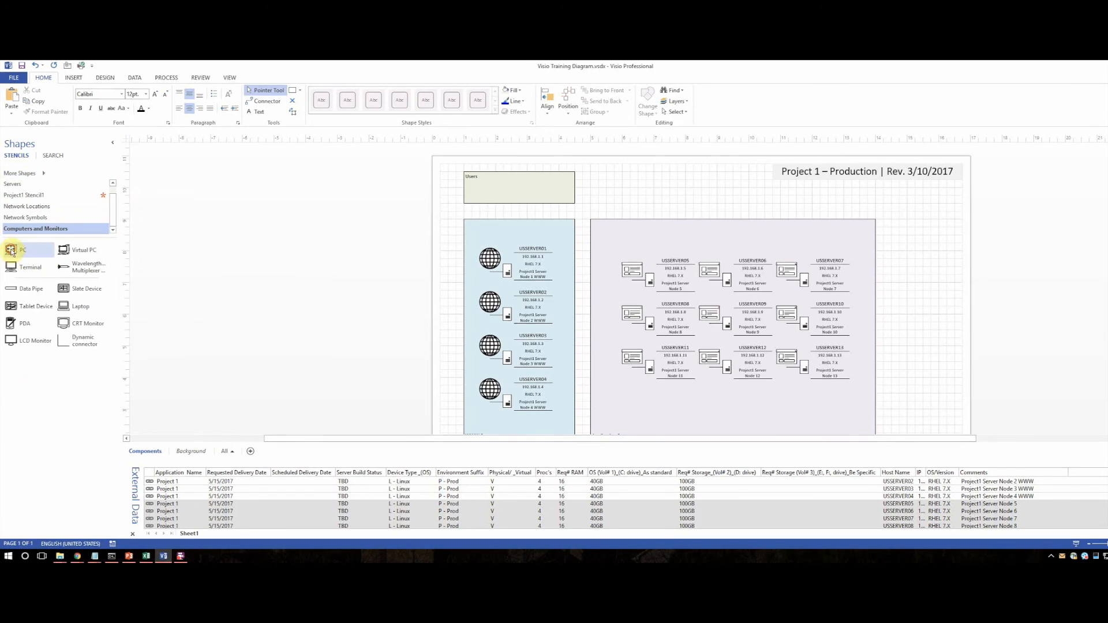
Place a PC shape from the Computers and Monitors stencil in the middle of the Users box.
{"action": "left_click_drag", "start_coordinate": [10, 252], "coordinate": [523, 192]}
{"action": "left_click", "coordinate": [539, 189]}
{"action": "left_click", "coordinate": [610, 200]}
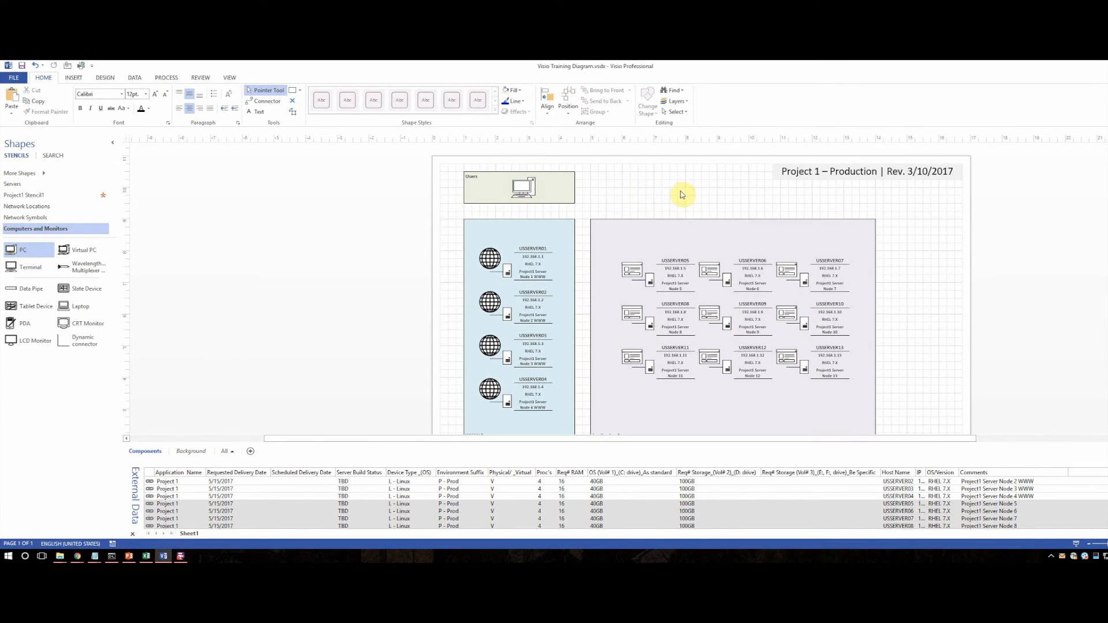
Examine the layout of the Users, WWW Servers and Application Servers boxes across the diagram page.
{"action": "scroll", "coordinate": [633, 193], "scroll_direction": "down", "scroll_amount": 2}
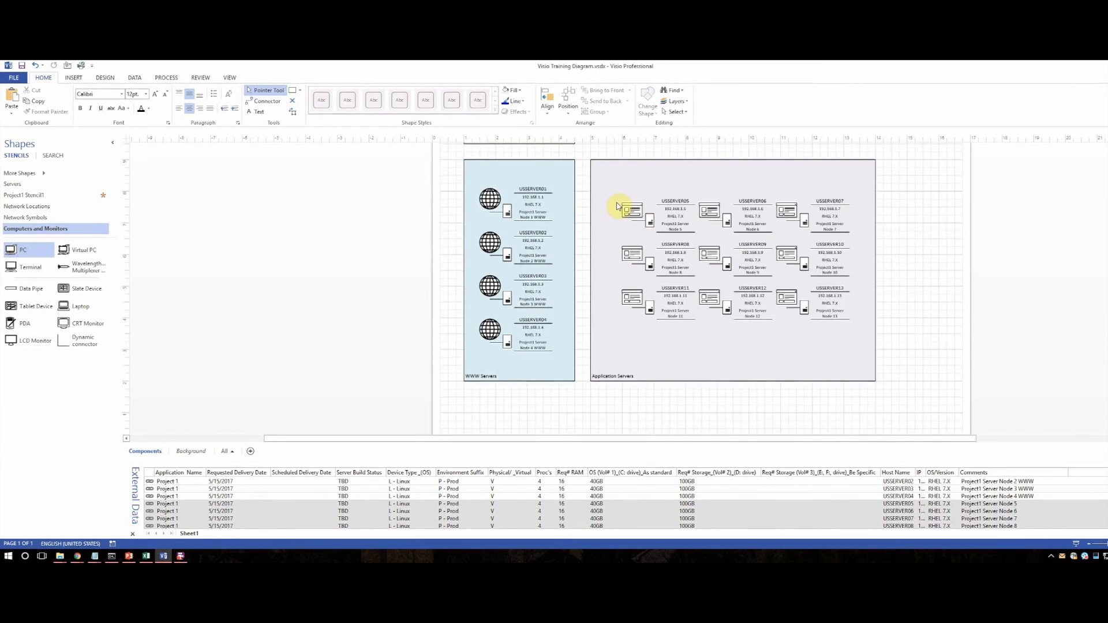
{"action": "scroll", "coordinate": [620, 207], "scroll_direction": "up", "scroll_amount": 3}
{"action": "scroll", "coordinate": [583, 246], "scroll_direction": "down", "scroll_amount": 2}
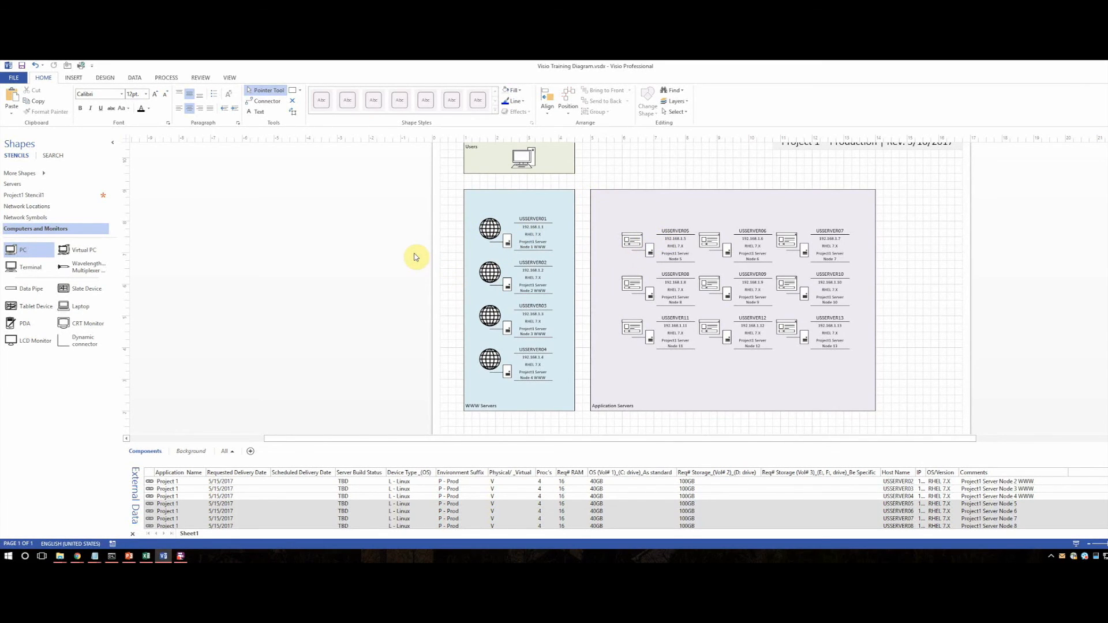
{"action": "scroll", "coordinate": [398, 258], "scroll_direction": "down", "scroll_amount": 2}
{"action": "scroll", "coordinate": [388, 255], "scroll_direction": "up", "scroll_amount": 5}
{"action": "scroll", "coordinate": [387, 256], "scroll_direction": "down", "scroll_amount": 2}
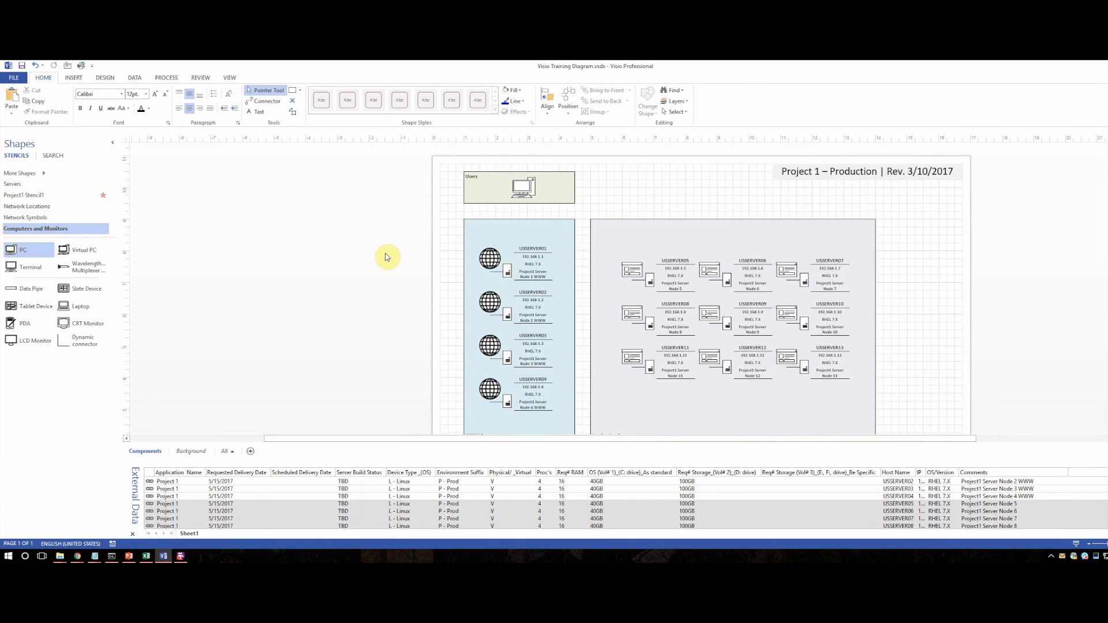
{"action": "scroll", "coordinate": [382, 256], "scroll_direction": "down", "scroll_amount": 2}
{"action": "scroll", "coordinate": [389, 258], "scroll_direction": "up", "scroll_amount": 3}
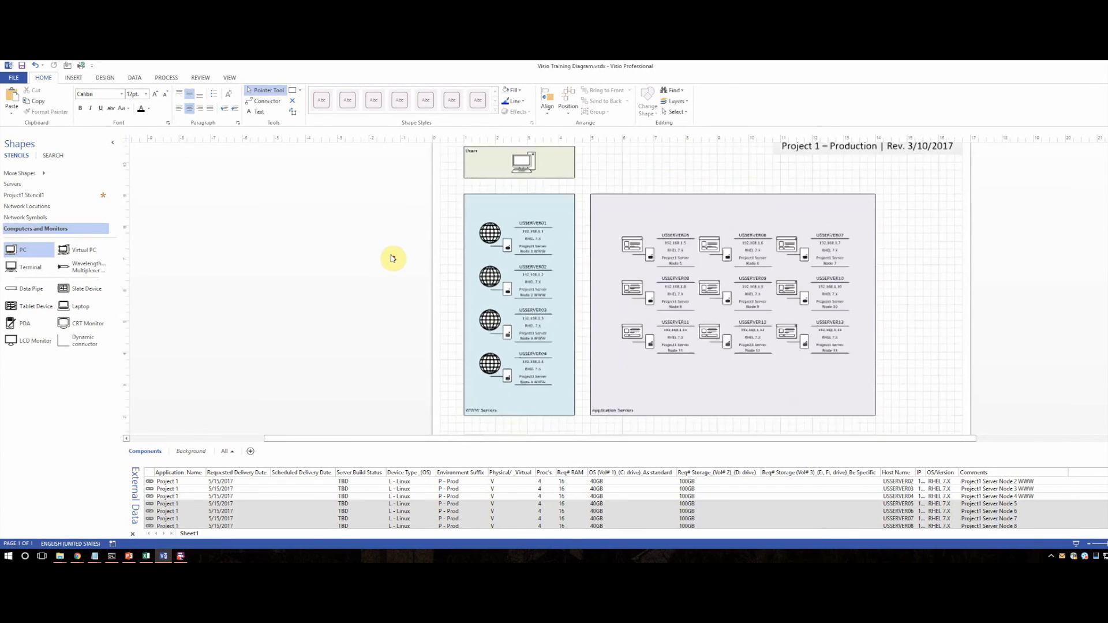
{"action": "scroll", "coordinate": [391, 258], "scroll_direction": "down", "scroll_amount": 2}
{"action": "scroll", "coordinate": [395, 305], "scroll_direction": "up", "scroll_amount": 2}
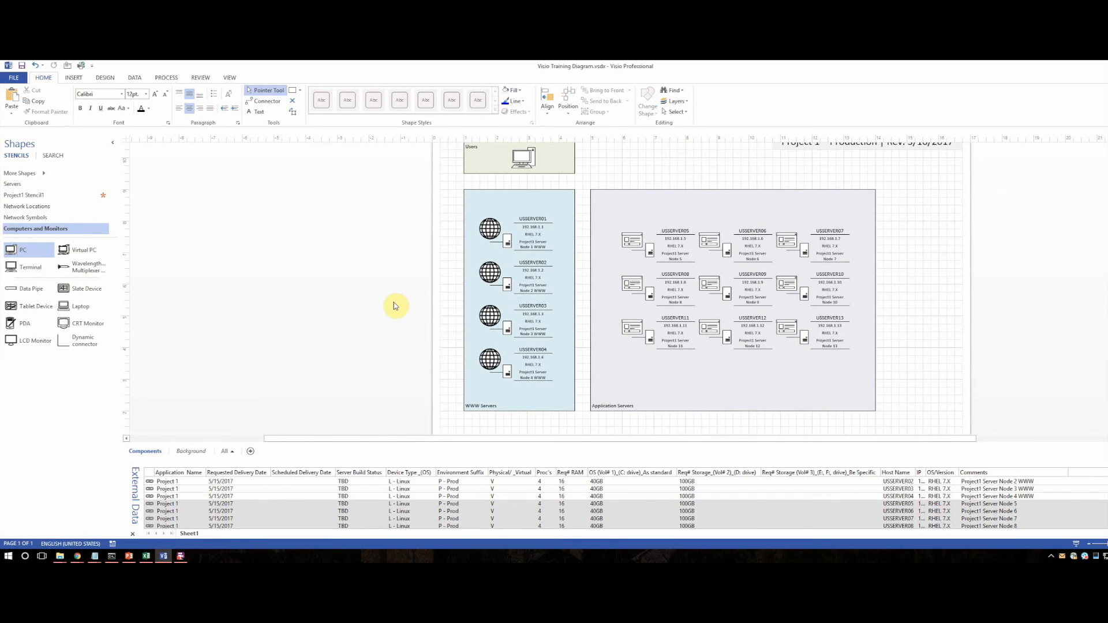
Save the Visio Training Diagram drawing.
{"action": "left_click", "coordinate": [25, 66]}
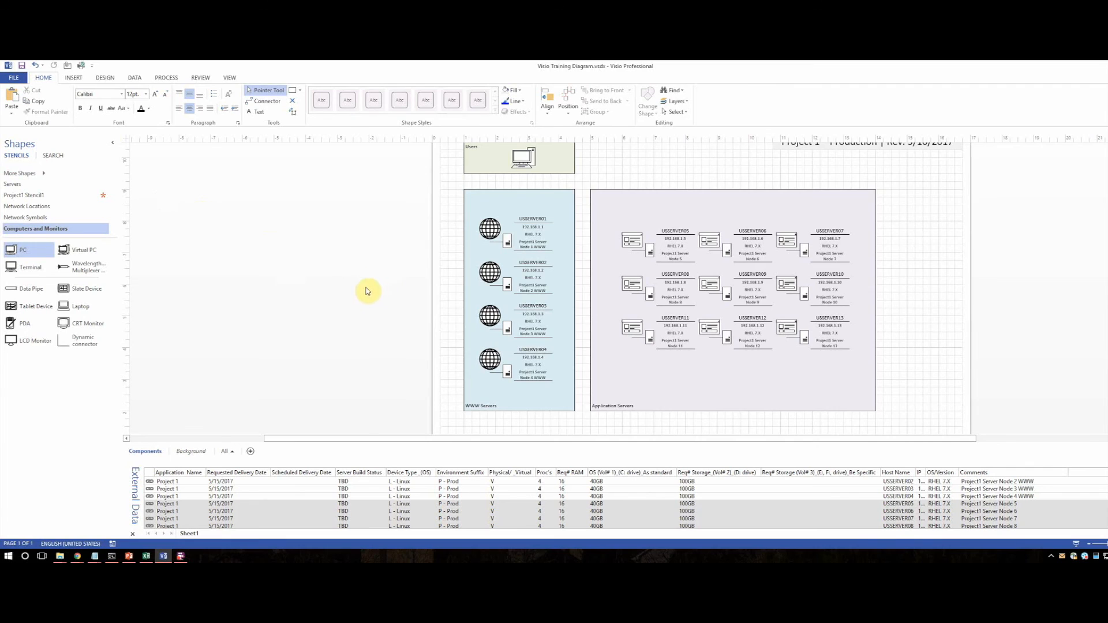